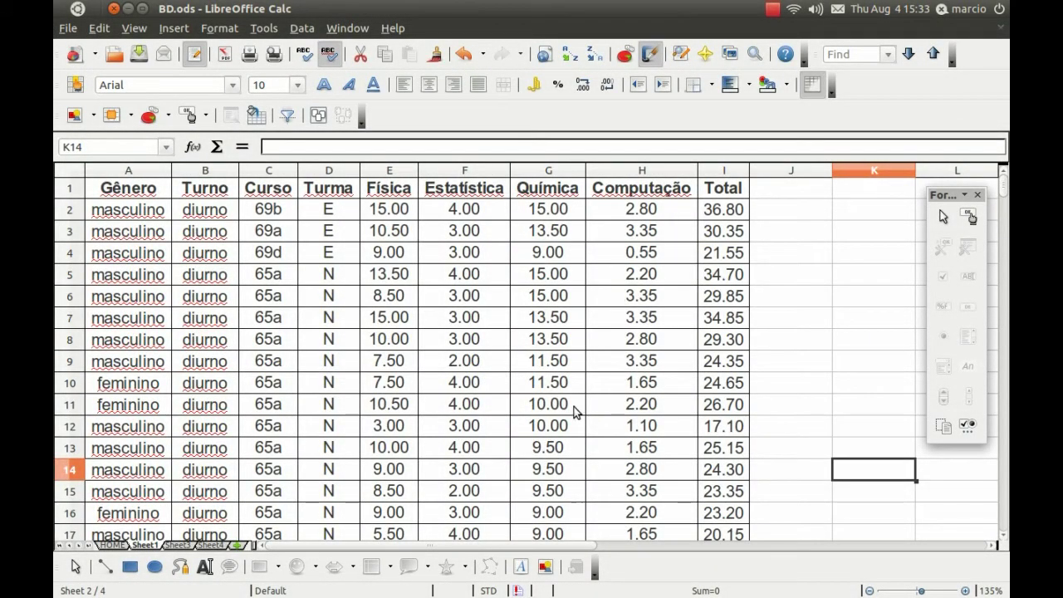
Copy Sheet1's whole table from A1 and paste it into Sheet4.
{"action": "left_click", "coordinate": [108, 191]}
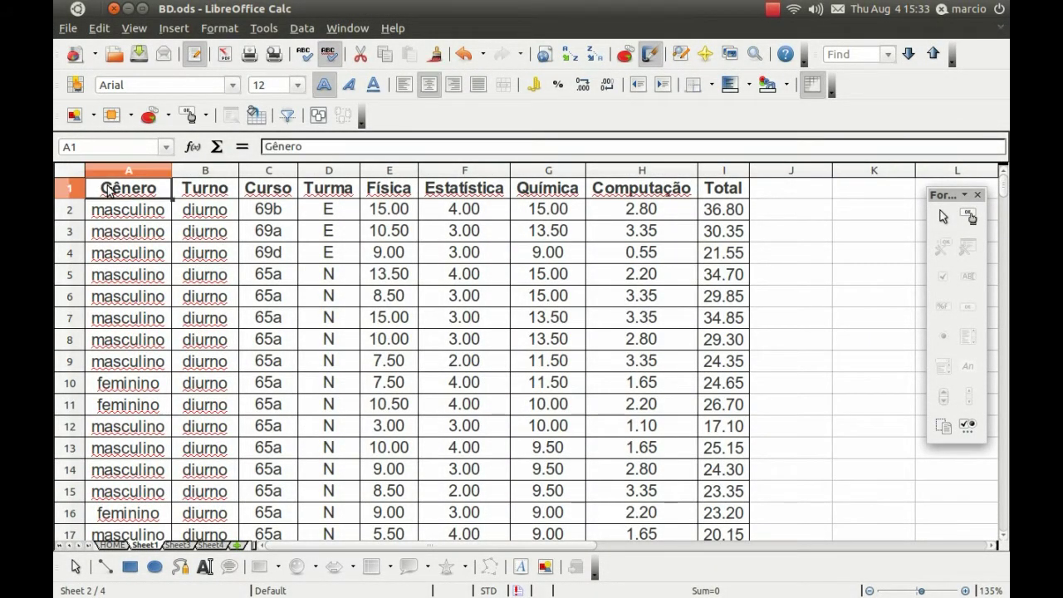
{"action": "key", "text": "ctrl+shift+End"}
{"action": "key", "text": "ctrl+c"}
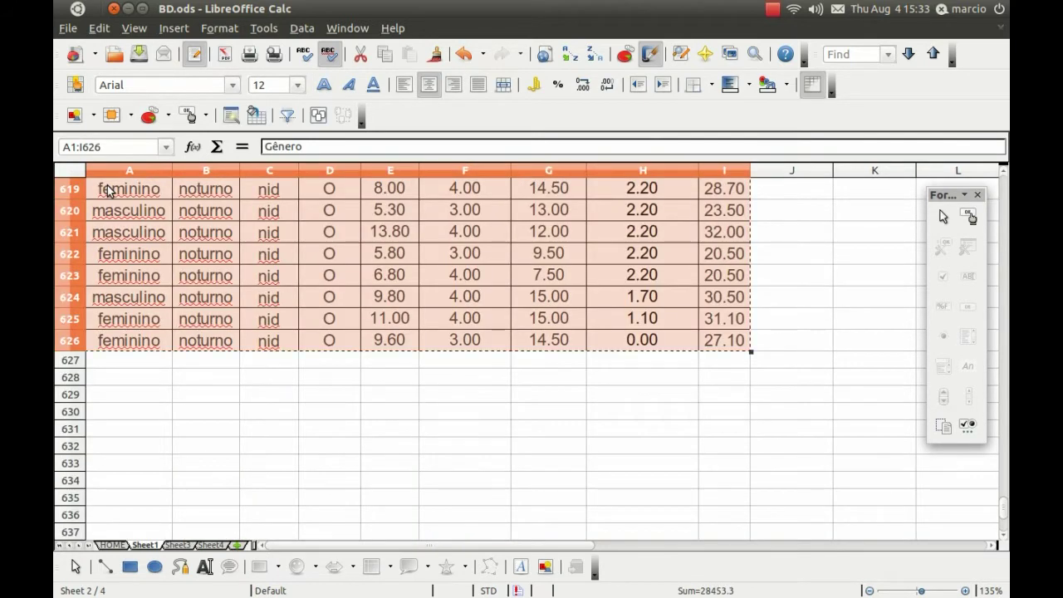
{"action": "left_click", "coordinate": [189, 546]}
{"action": "left_click", "coordinate": [217, 546]}
{"action": "key", "text": "ctrl+v"}
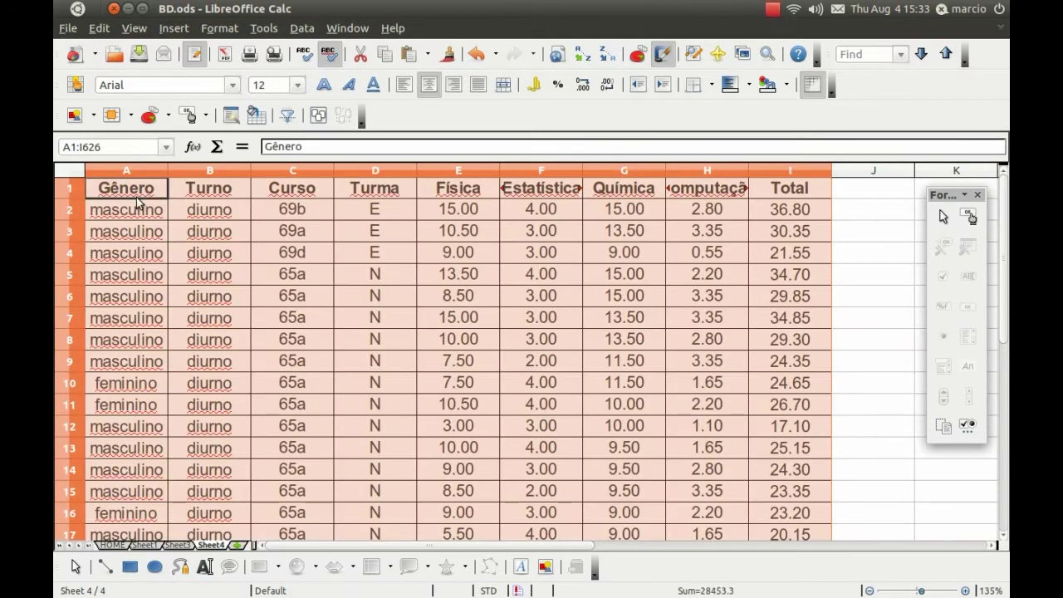
Clear Sheet4's data rows A2:I626, leaving only the header row.
{"action": "left_click", "coordinate": [135, 212]}
{"action": "key", "text": "ctrl+shift+Right"}
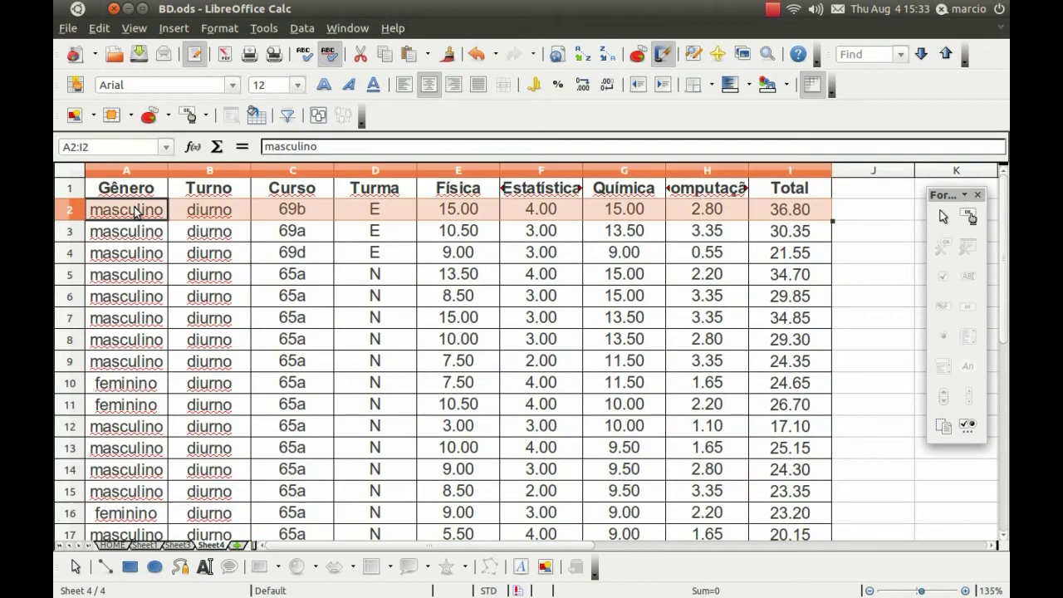
{"action": "key", "text": "ctrl+shift+Down"}
{"action": "key", "text": "Delete"}
{"action": "key", "text": "ctrl+Home"}
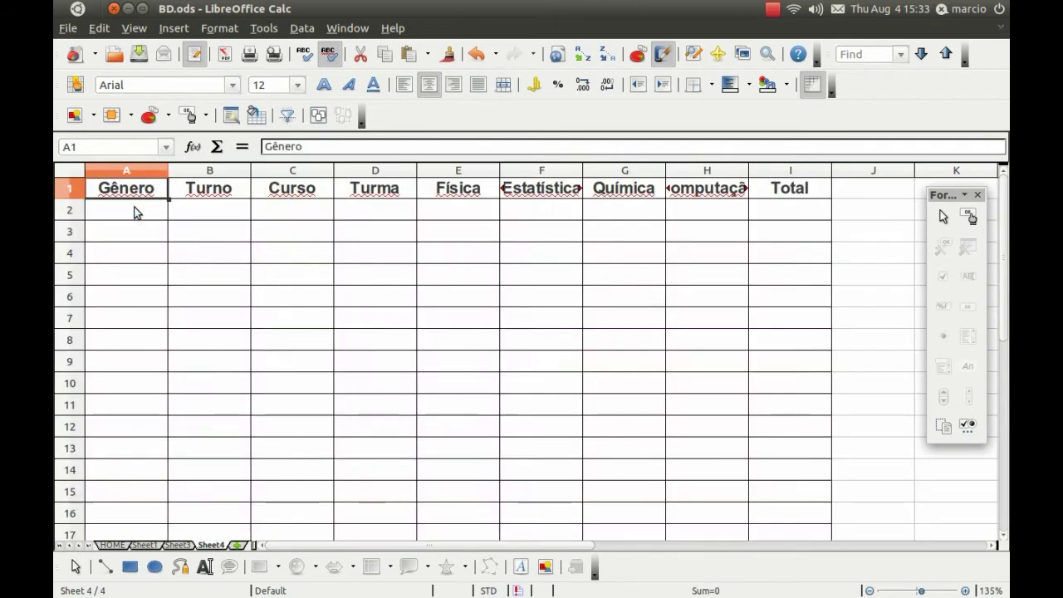
Autofit every column of Sheet4 to its header text.
{"action": "left_click", "coordinate": [76, 171]}
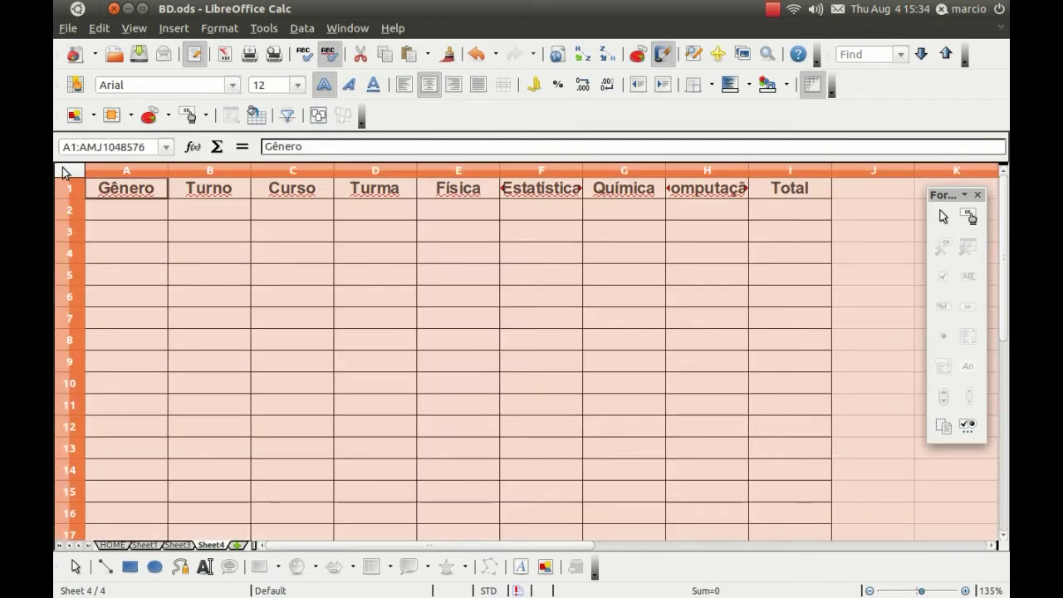
{"action": "left_click_drag", "start_coordinate": [167, 171], "coordinate": [167, 172]}
{"action": "double_click", "coordinate": [166, 172]}
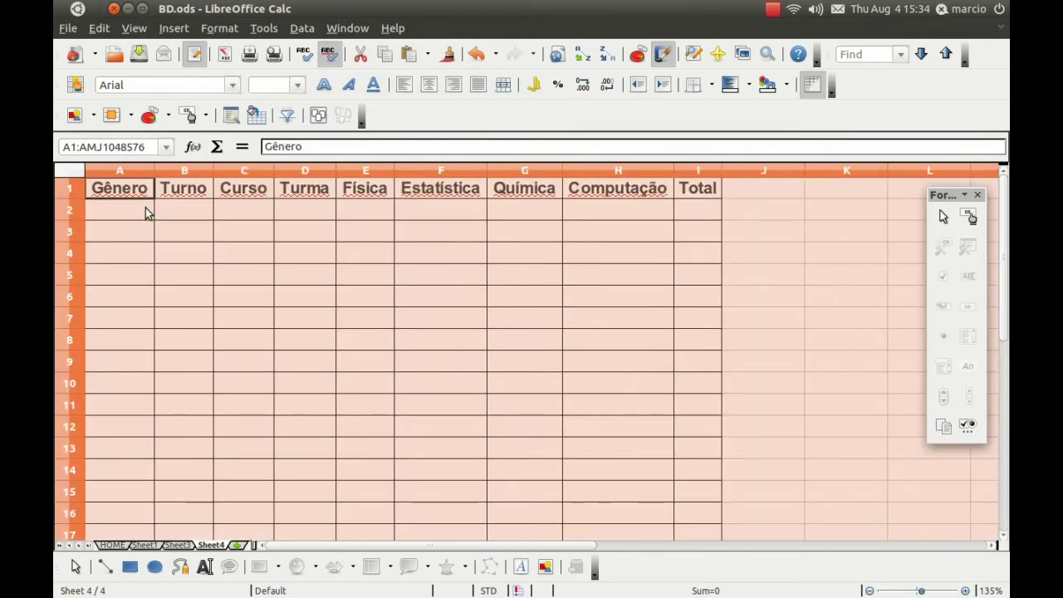
{"action": "left_click", "coordinate": [130, 215]}
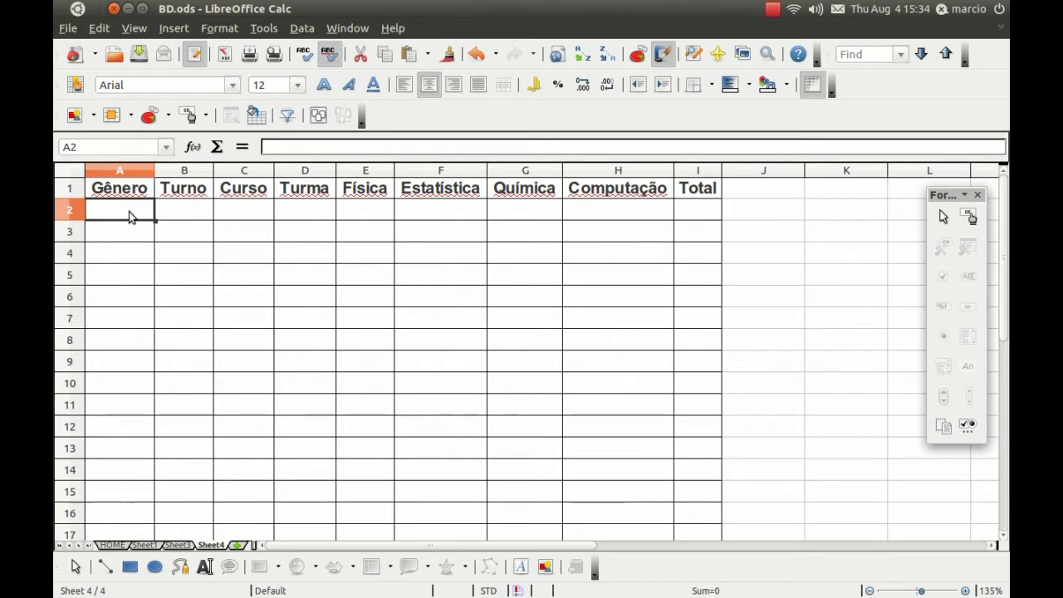
{"action": "left_click", "coordinate": [144, 546]}
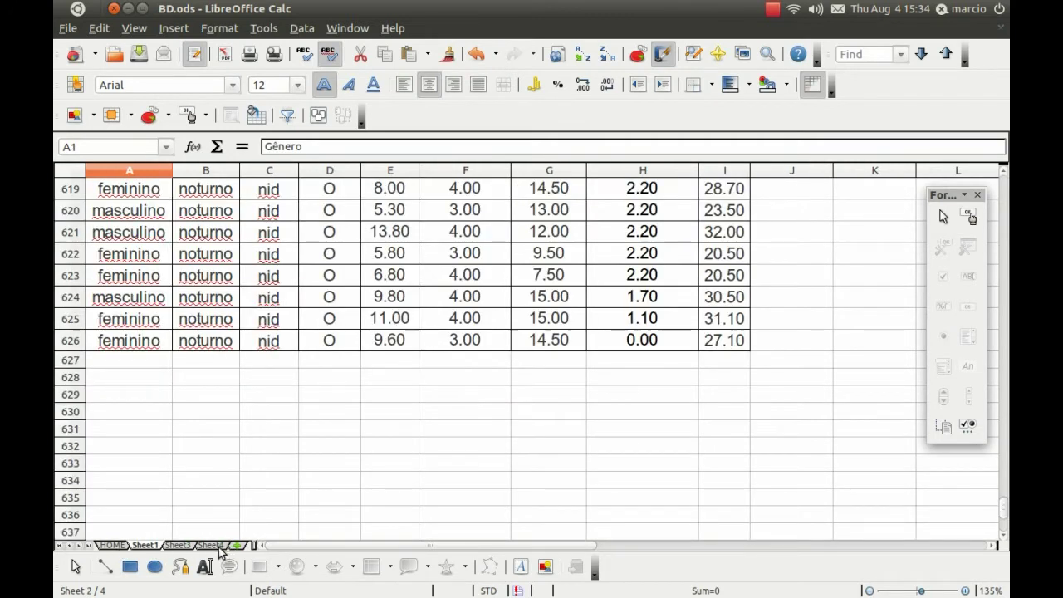
{"action": "key", "text": "Right"}
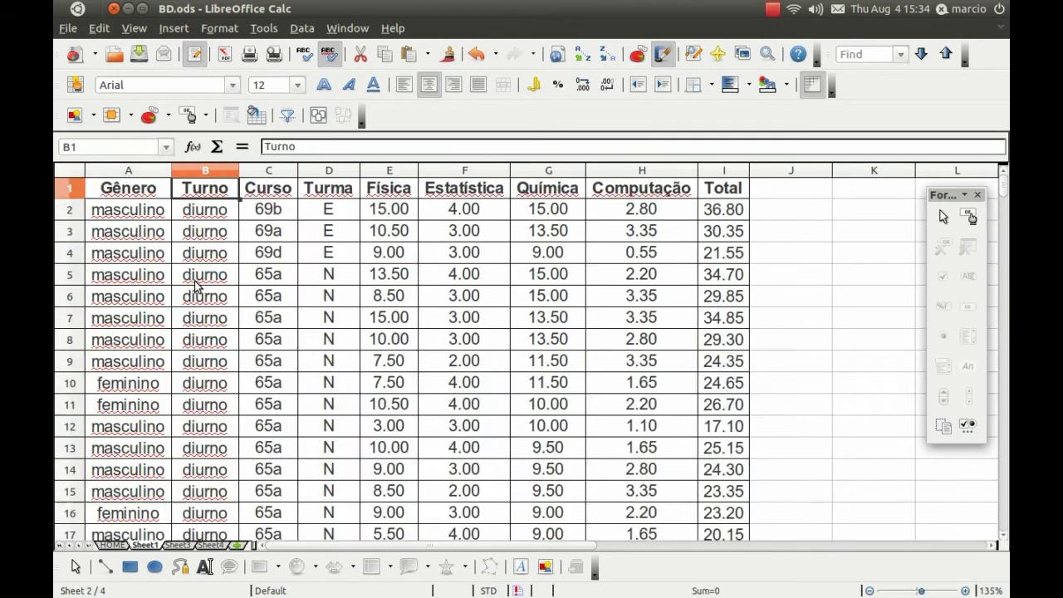
{"action": "key", "text": "Down"}
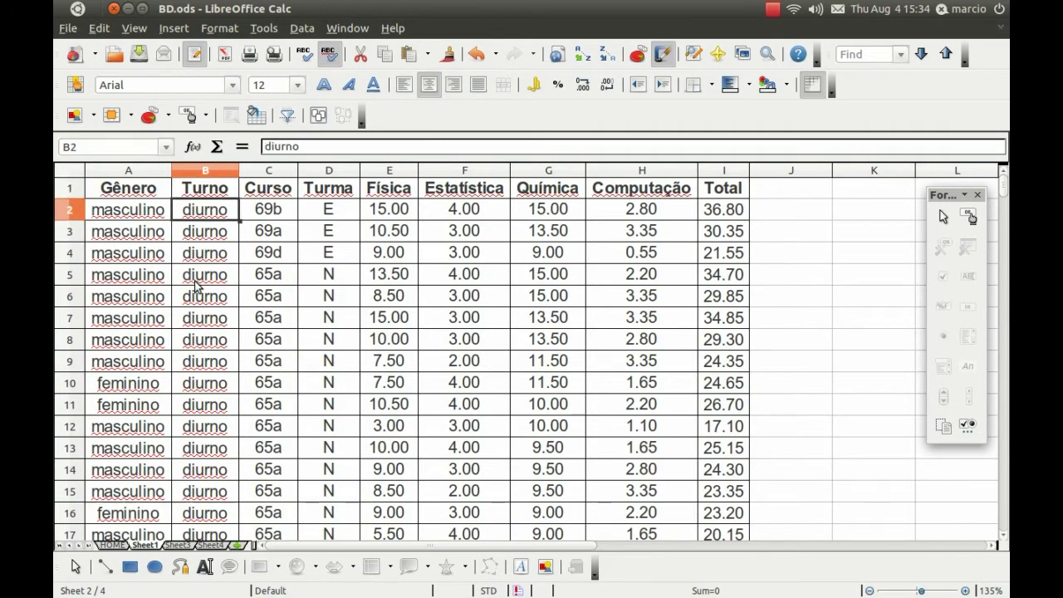
{"action": "key", "text": "Left"}
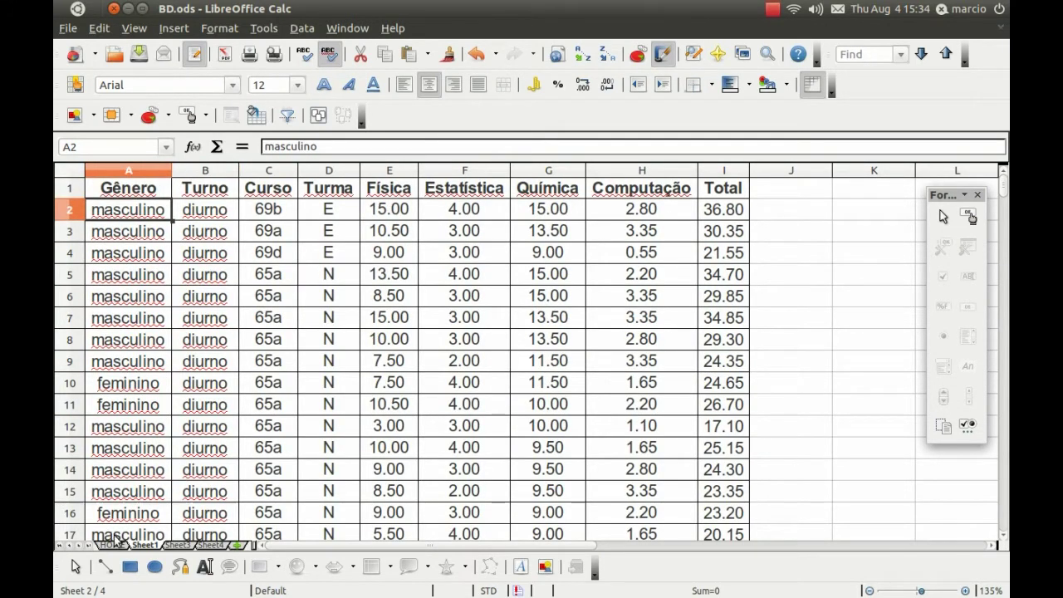
{"action": "left_click", "coordinate": [113, 544]}
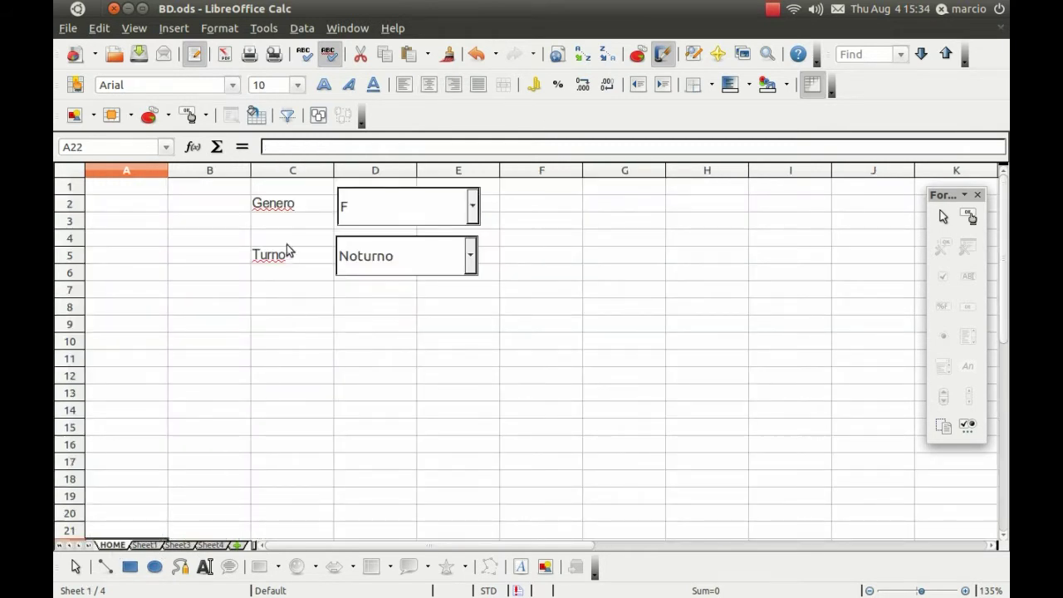
{"action": "left_click", "coordinate": [153, 545]}
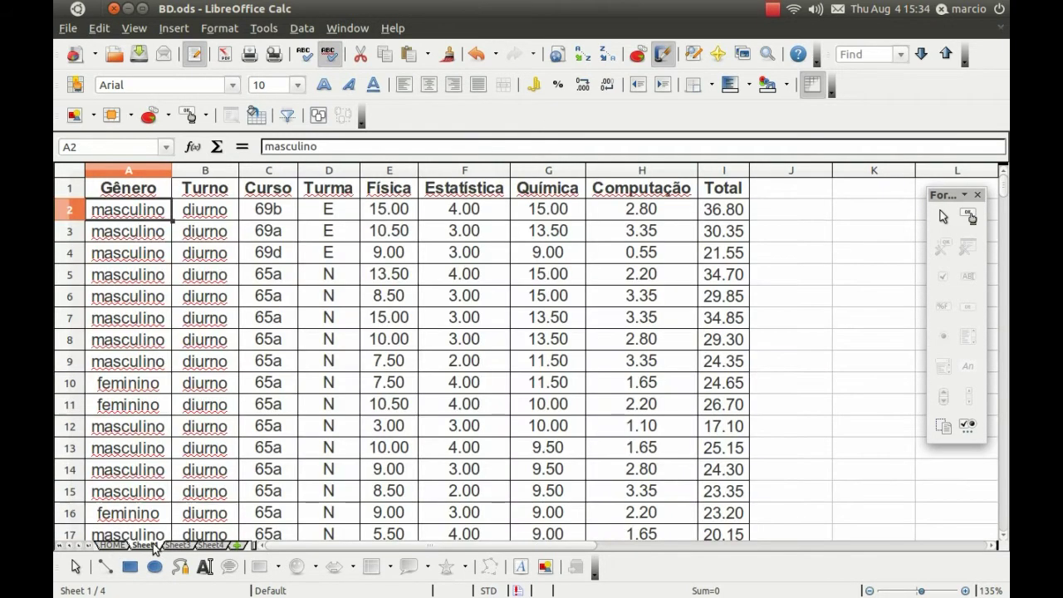
{"action": "left_click", "coordinate": [172, 546]}
{"action": "left_click", "coordinate": [221, 542]}
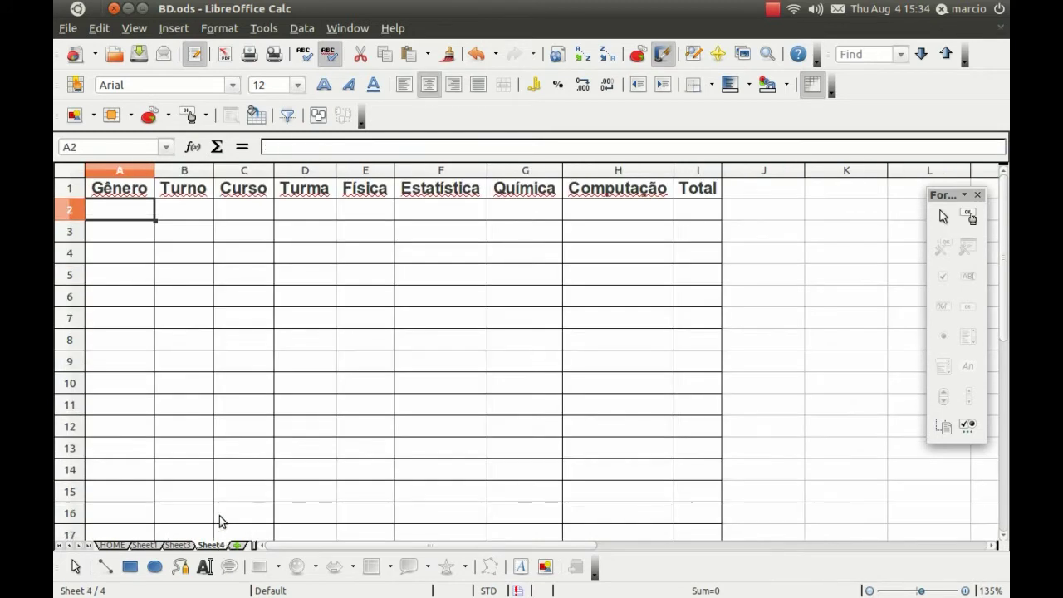
Delete columns C and D (Curso and Turma) from Sheet4.
{"action": "left_click", "coordinate": [258, 171]}
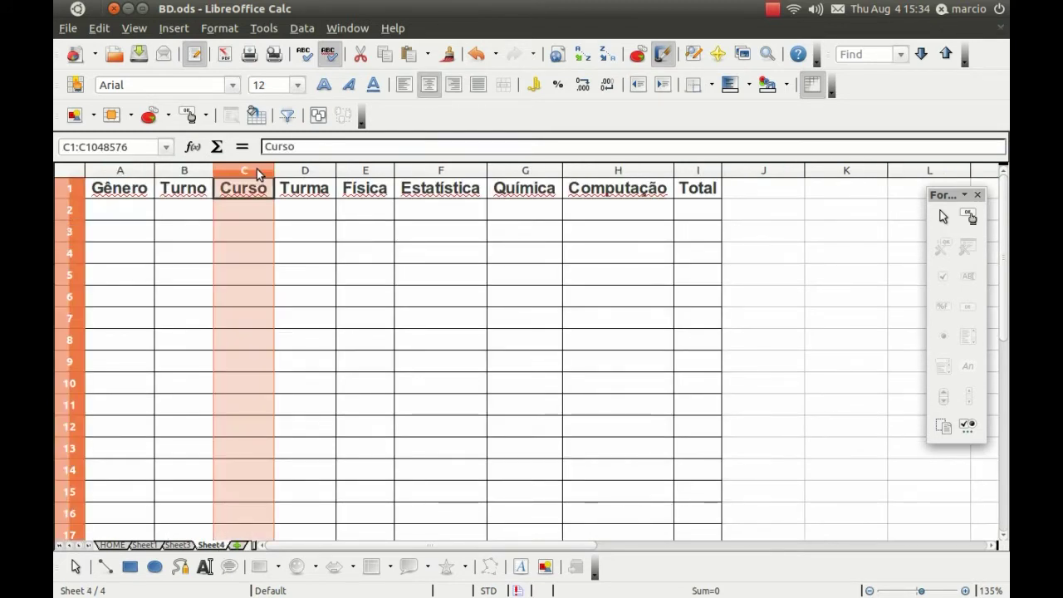
{"action": "key", "text": "shift+Right"}
{"action": "right_click", "coordinate": [259, 173]}
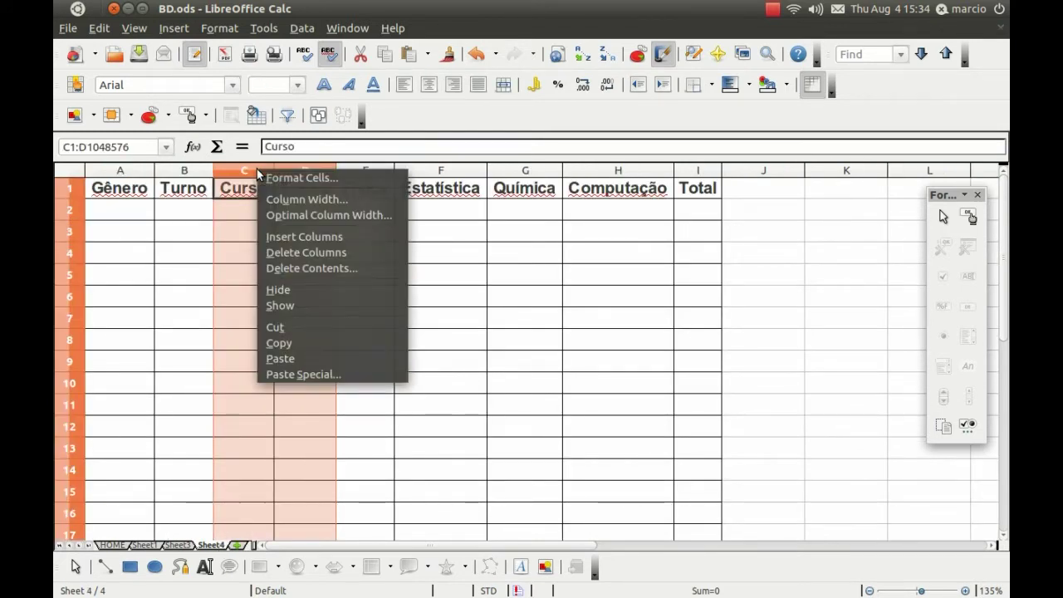
{"action": "left_click", "coordinate": [301, 253]}
Begin a formula in cell A2, then cancel it.
{"action": "left_click", "coordinate": [127, 211]}
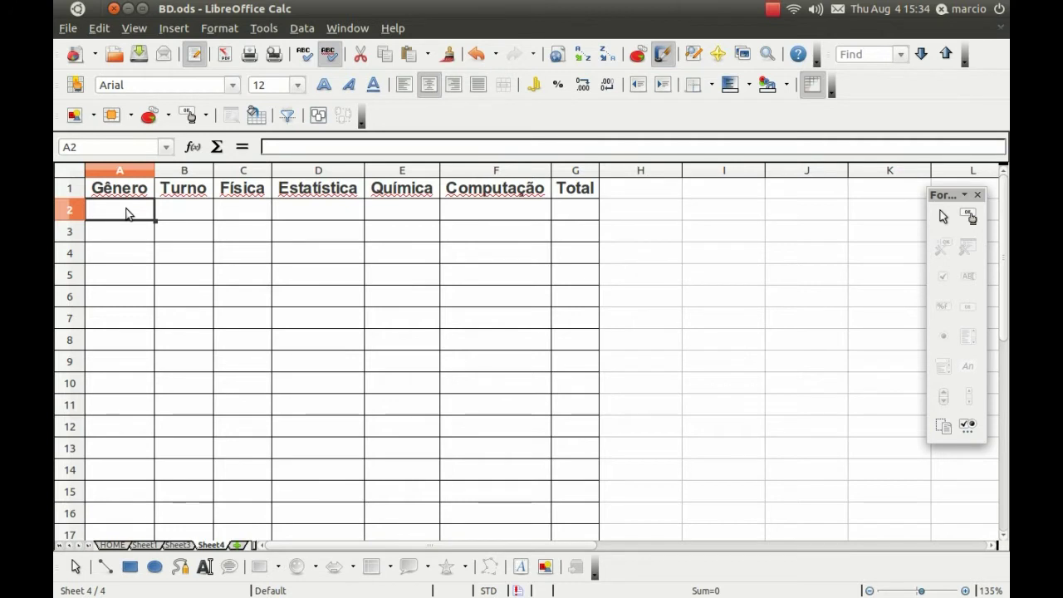
{"action": "type", "text": "="}
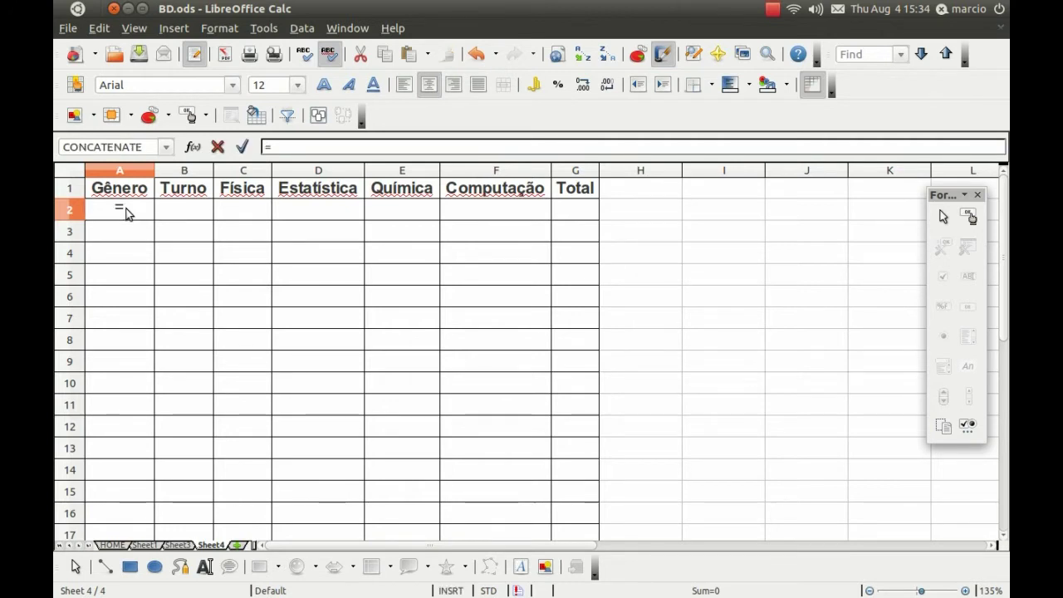
{"action": "key", "text": "BackSpace"}
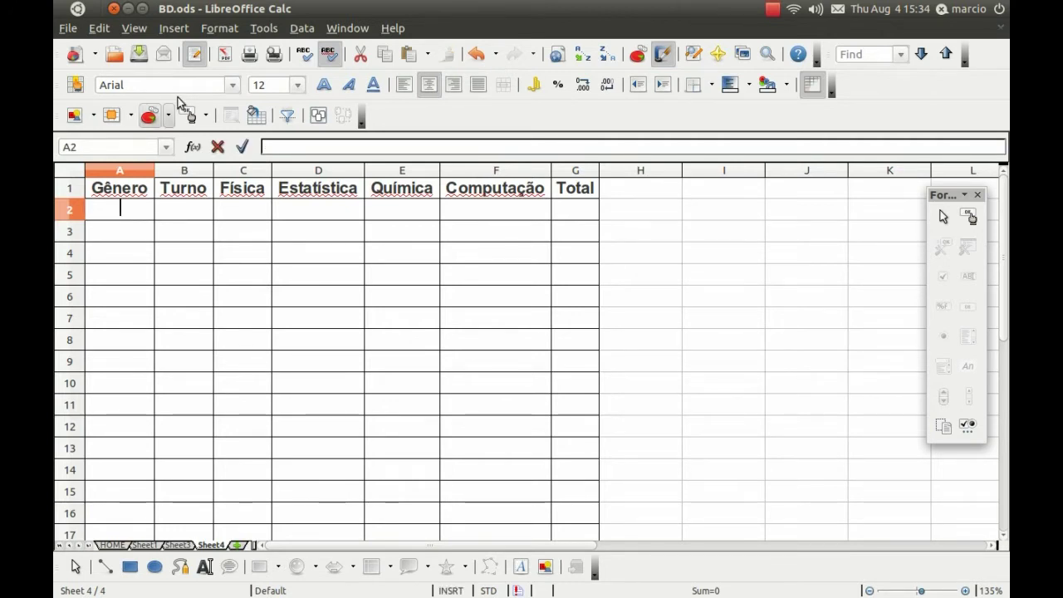
Open the Function Wizard for A2 and choose the Logical function IF.
{"action": "left_click", "coordinate": [193, 147]}
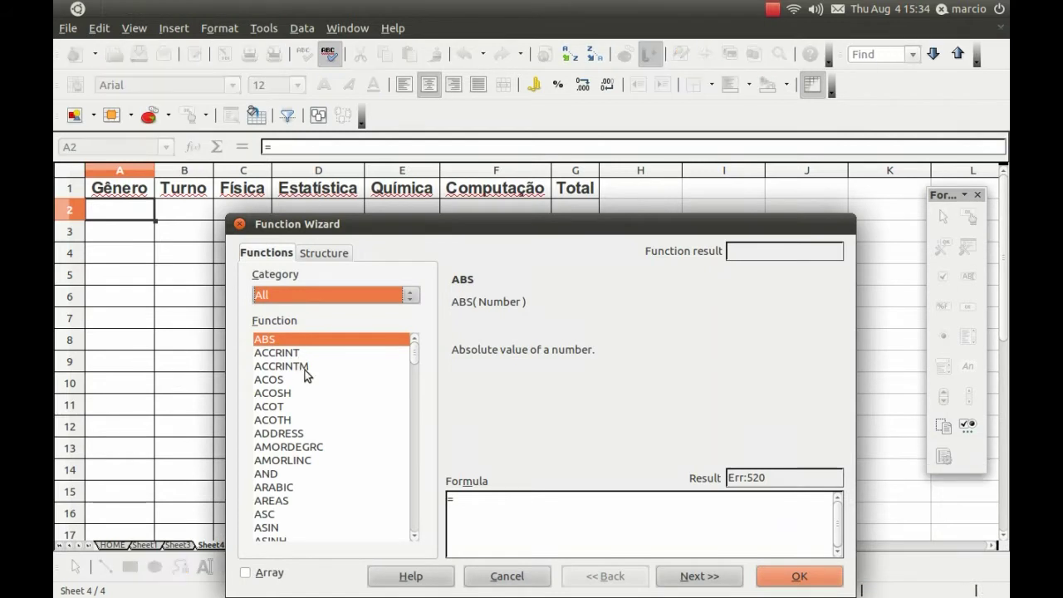
{"action": "left_click", "coordinate": [326, 295]}
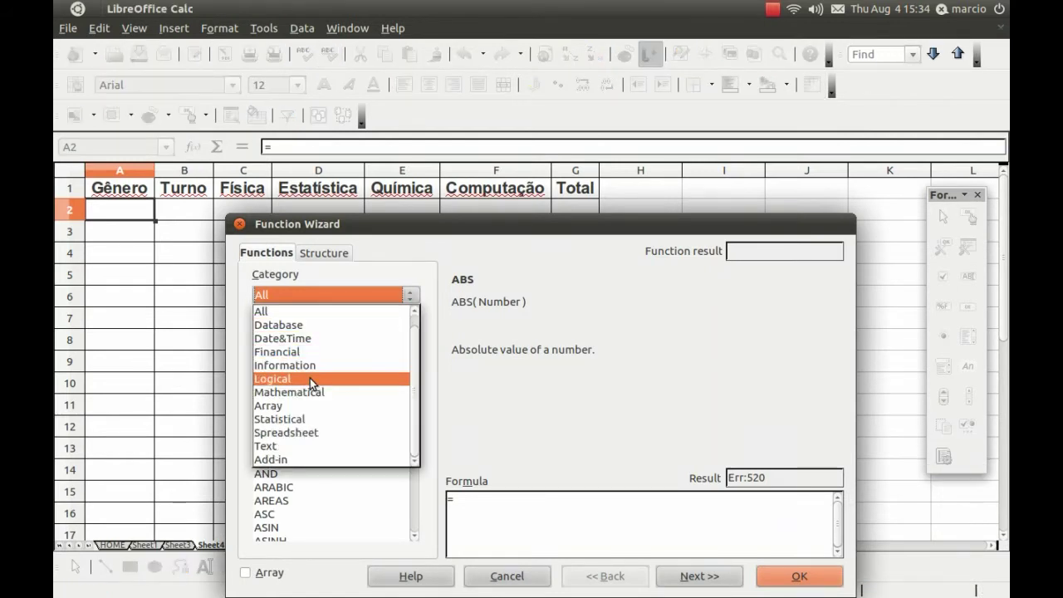
{"action": "left_click", "coordinate": [309, 378]}
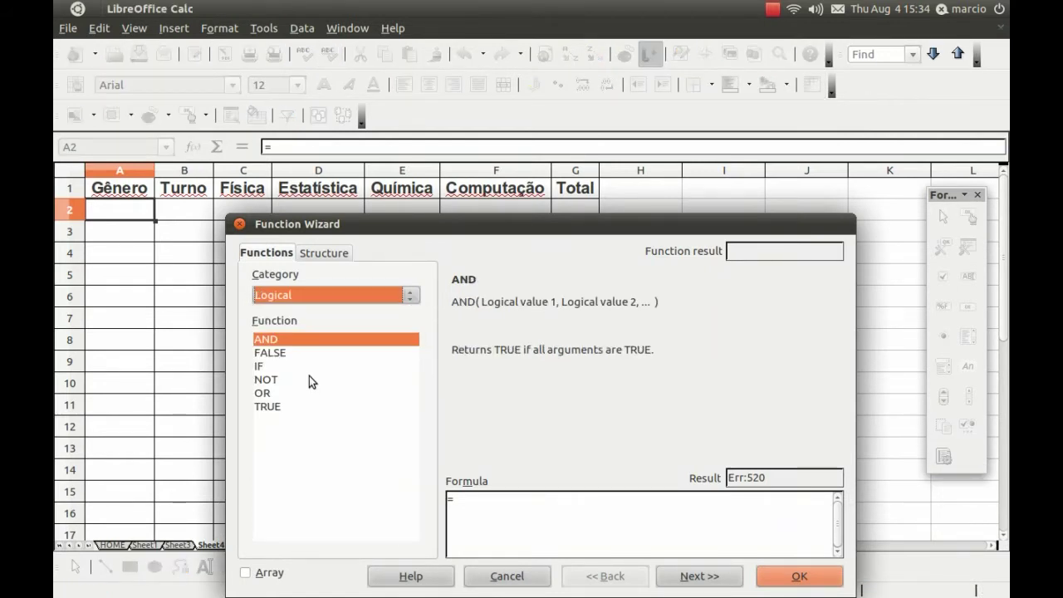
{"action": "left_click", "coordinate": [263, 366]}
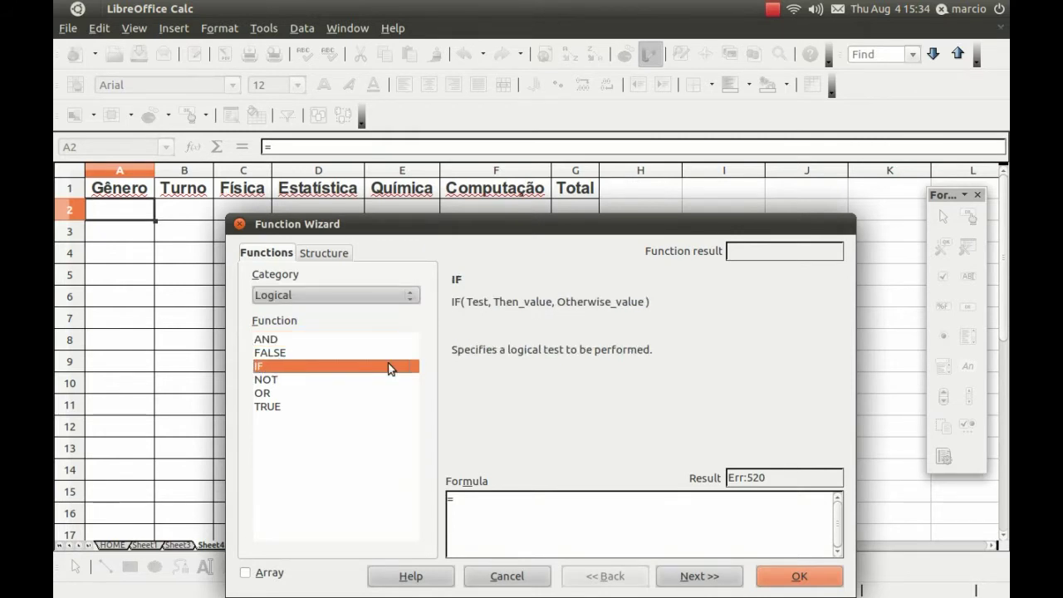
{"action": "left_click_drag", "start_coordinate": [577, 234], "coordinate": [614, 162]}
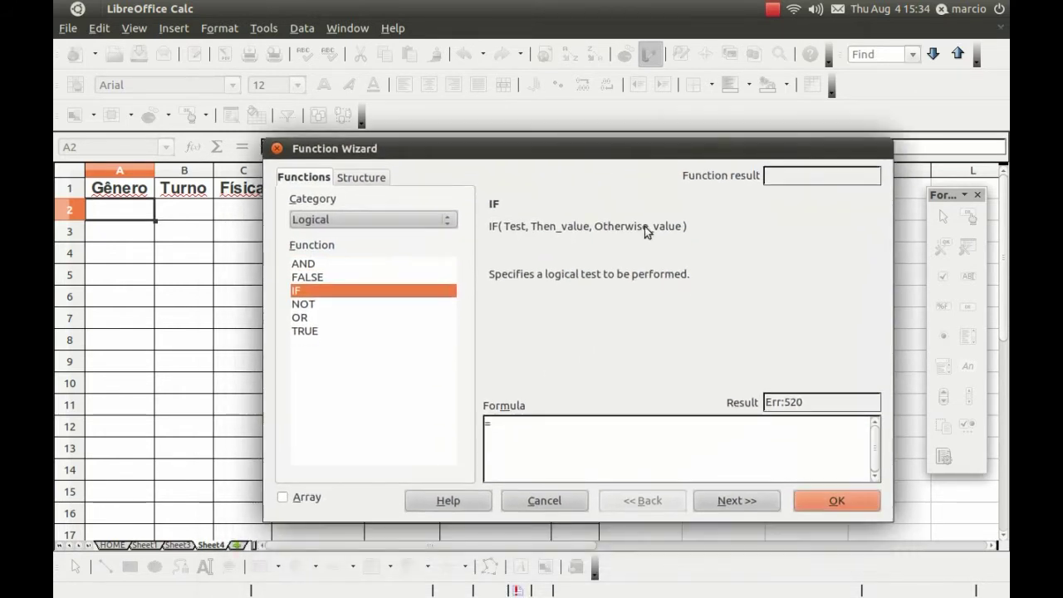
{"action": "left_click", "coordinate": [749, 502]}
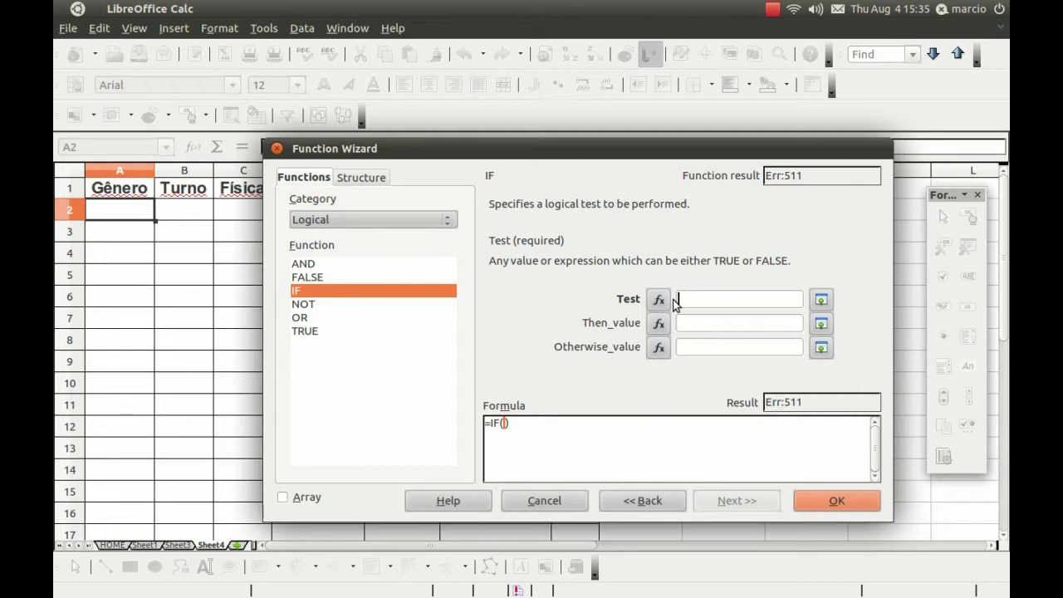
Start the IF test as A2= and bring up Sheet1 to pick the comparison.
{"action": "left_click", "coordinate": [106, 207]}
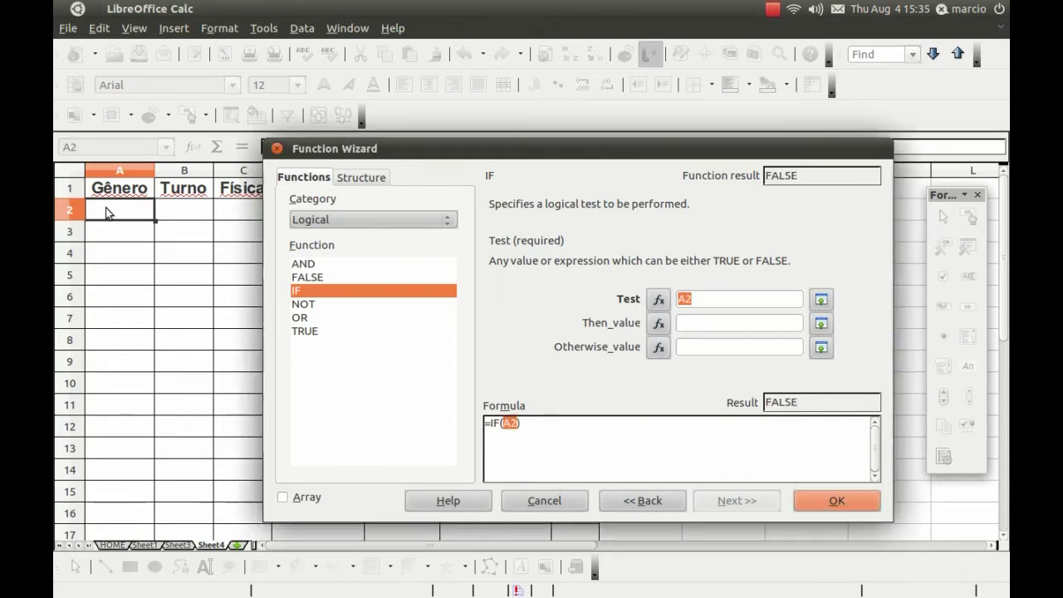
{"action": "left_click", "coordinate": [721, 302]}
{"action": "type", "text": "="}
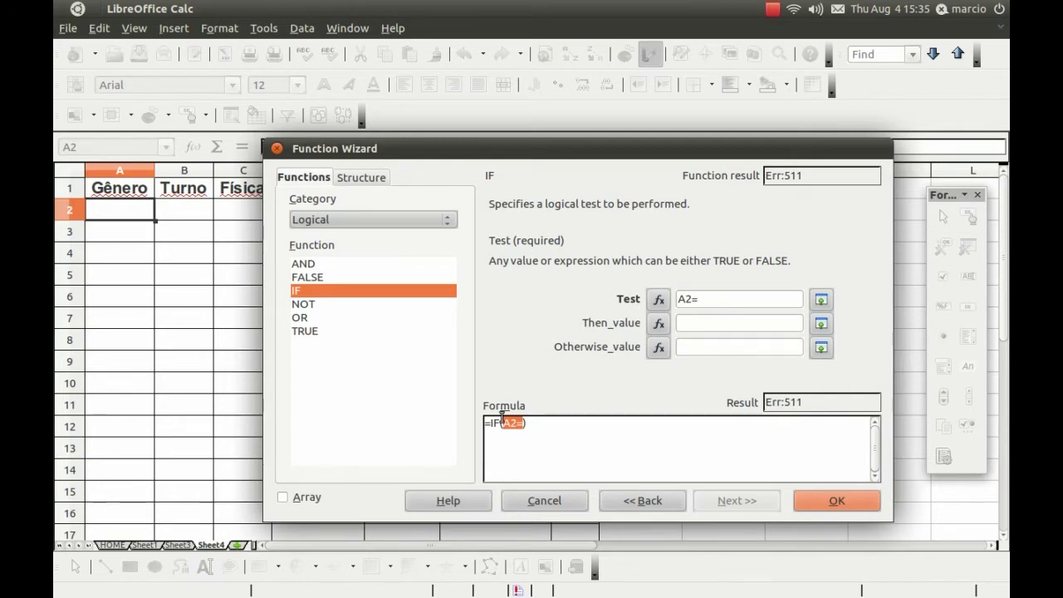
{"action": "left_click", "coordinate": [147, 546]}
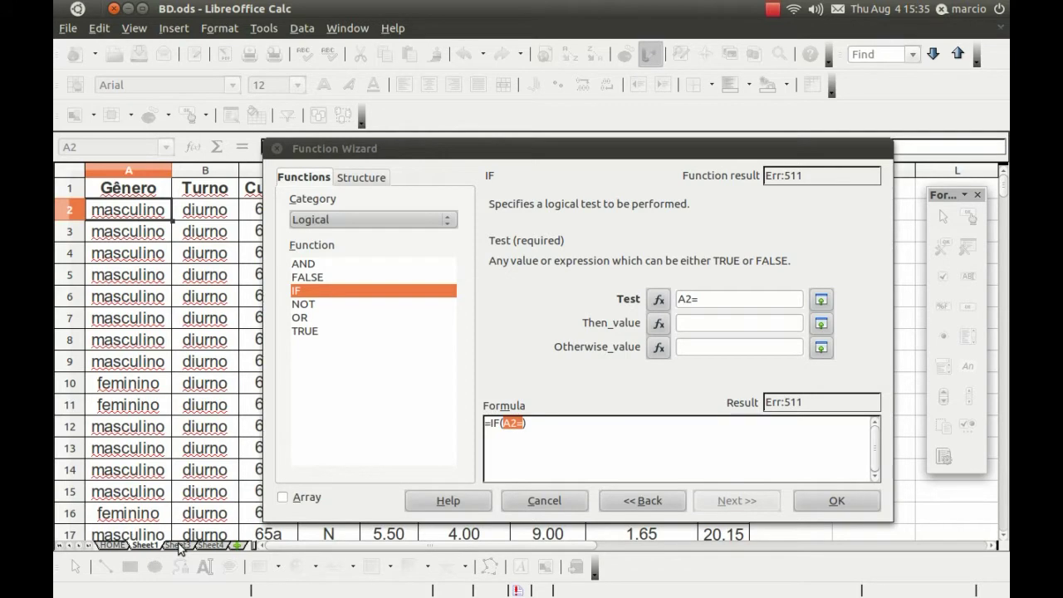
Build the IF test as Sheet1.A2=Sheet3.C1 by picking the cells on each sheet.
{"action": "left_click", "coordinate": [178, 546]}
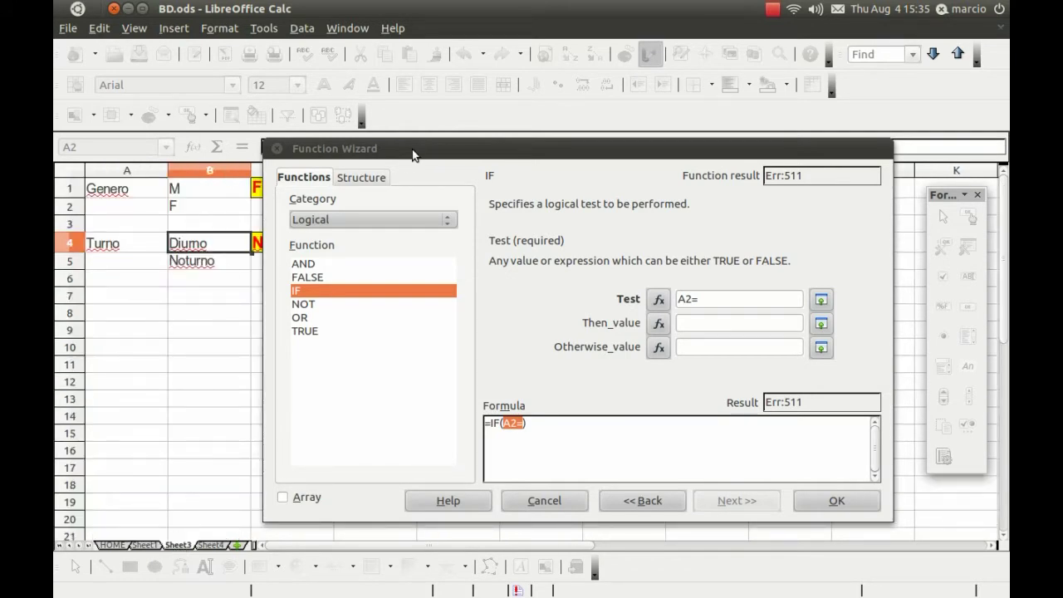
{"action": "left_click", "coordinate": [420, 147]}
{"action": "left_click_drag", "start_coordinate": [419, 148], "coordinate": [524, 188]}
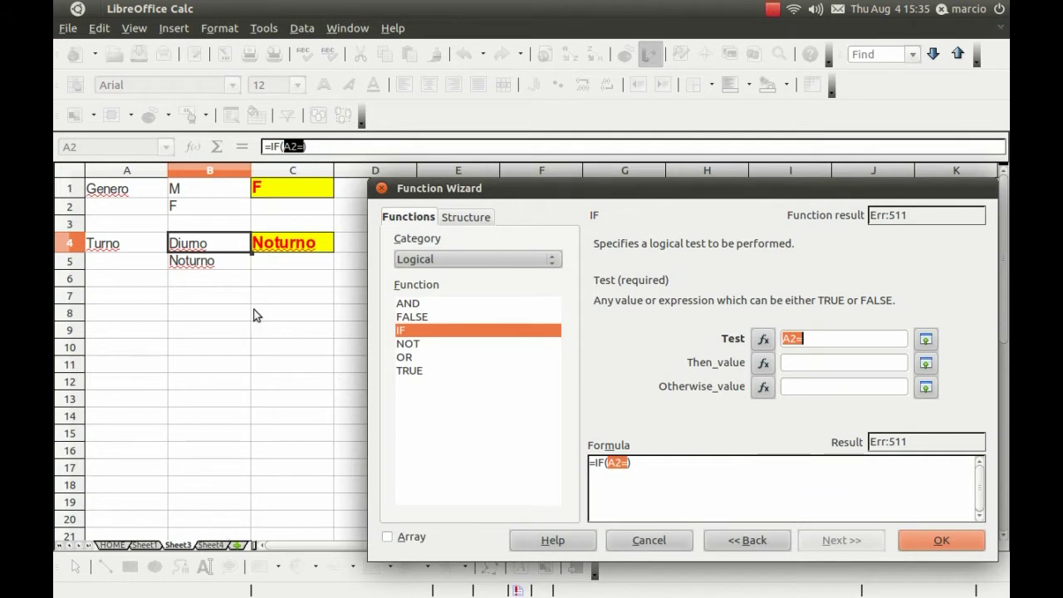
{"action": "left_click", "coordinate": [292, 191]}
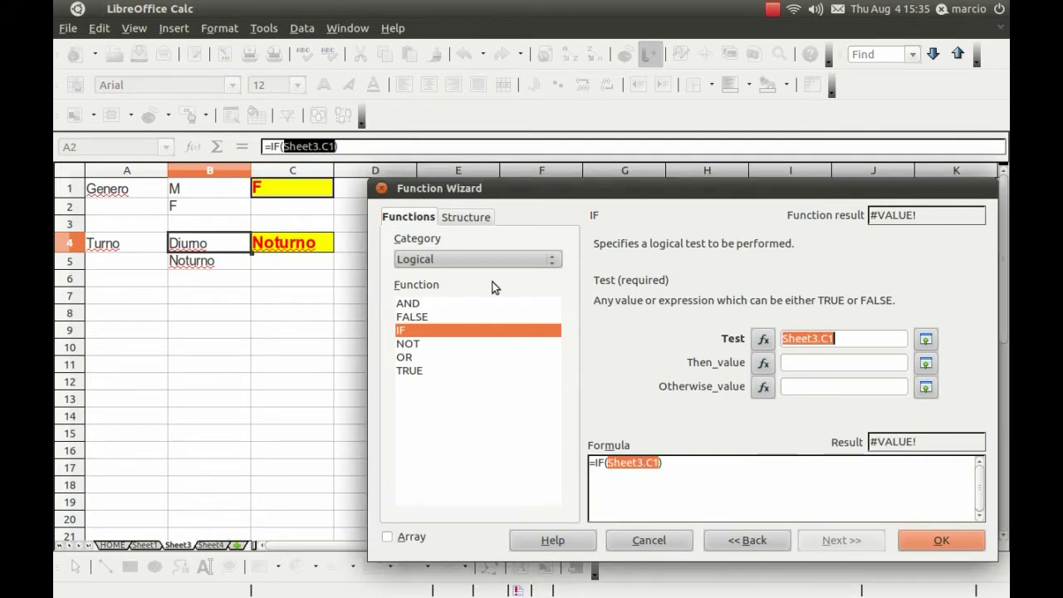
{"action": "left_click", "coordinate": [868, 339]}
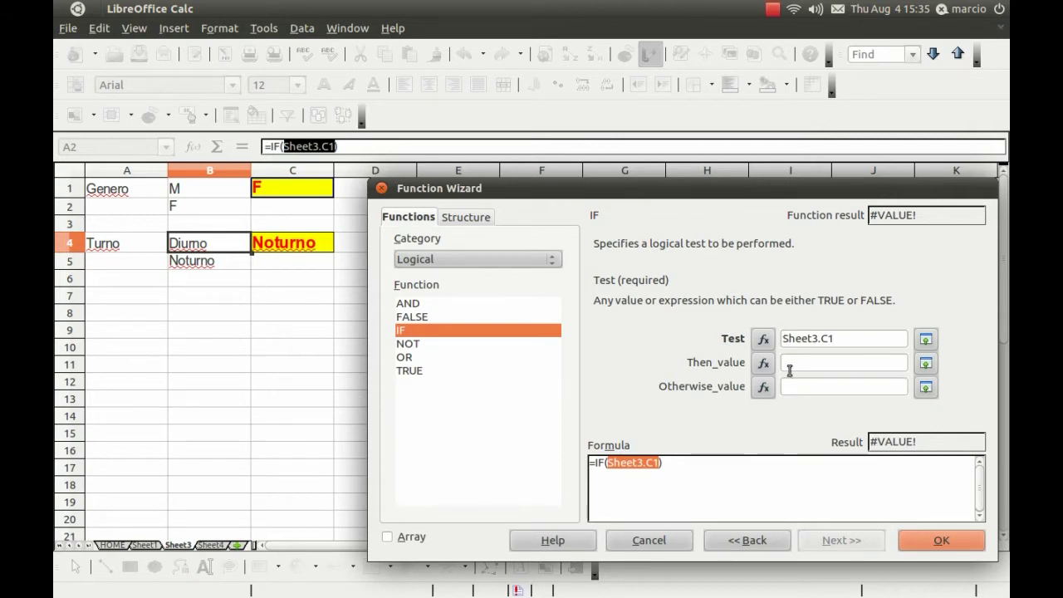
{"action": "left_click", "coordinate": [145, 546]}
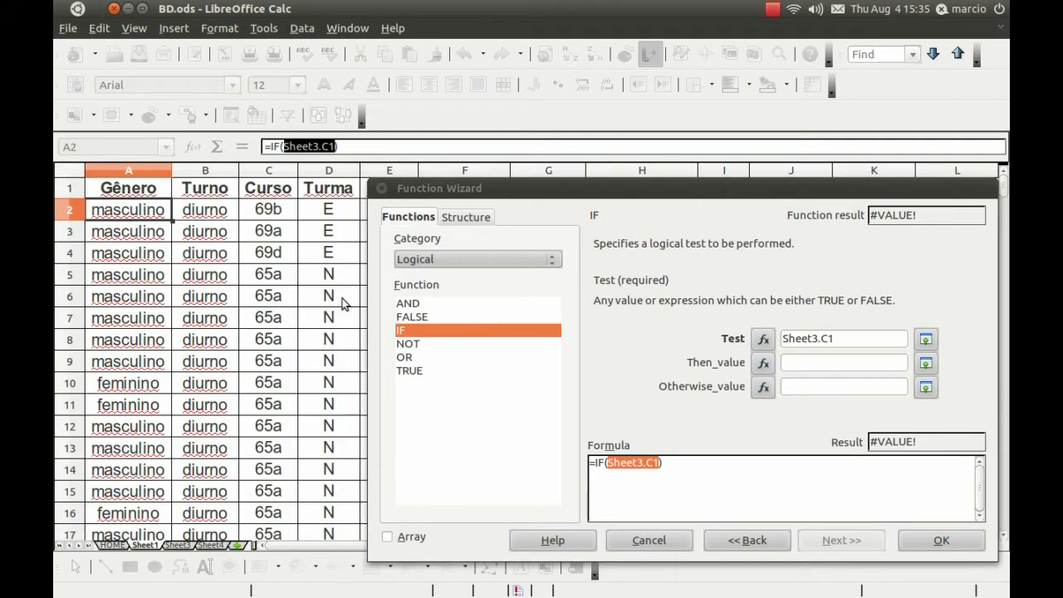
{"action": "left_click", "coordinate": [140, 211]}
{"action": "left_click", "coordinate": [830, 339]}
{"action": "type", "text": "="}
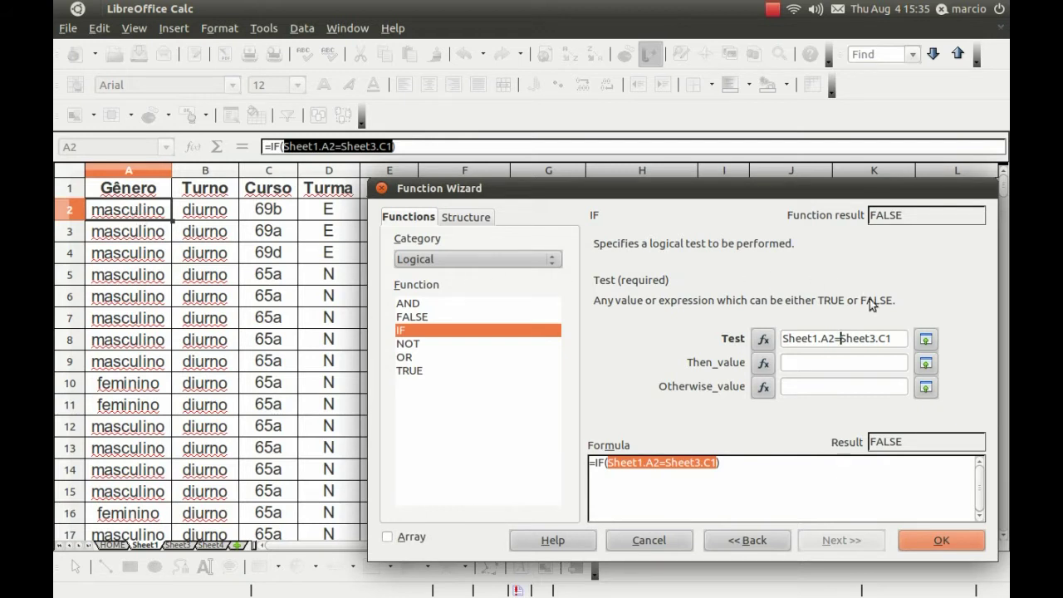
{"action": "left_click", "coordinate": [180, 545]}
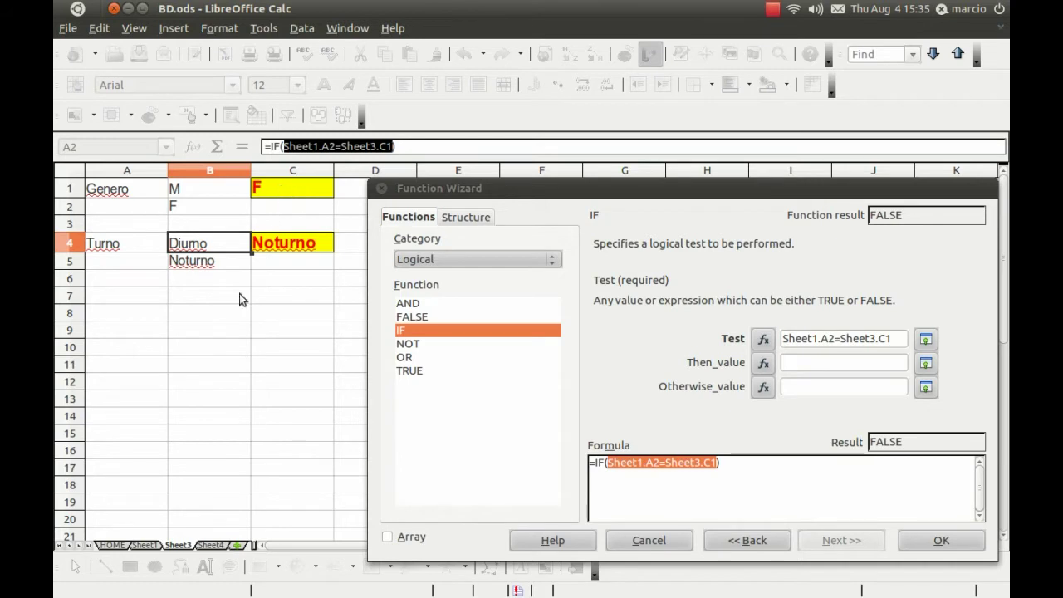
{"action": "left_click", "coordinate": [145, 545]}
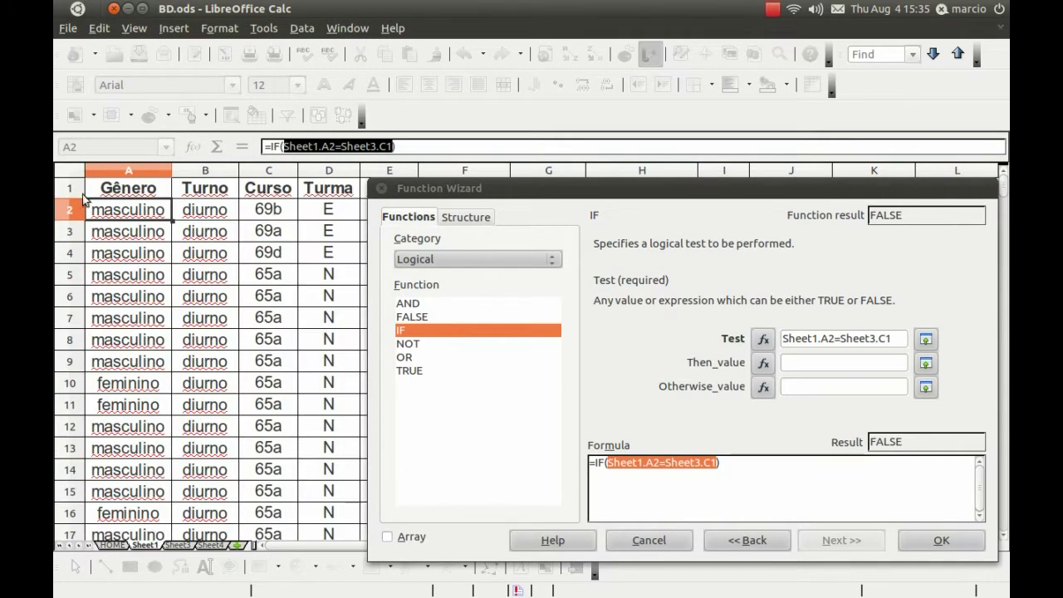
Set the IF results to 1 when true and 0 otherwise, and confirm the formula.
{"action": "left_click", "coordinate": [822, 370]}
{"action": "type", "text": "1"}
{"action": "left_click", "coordinate": [812, 387]}
{"action": "type", "text": "0"}
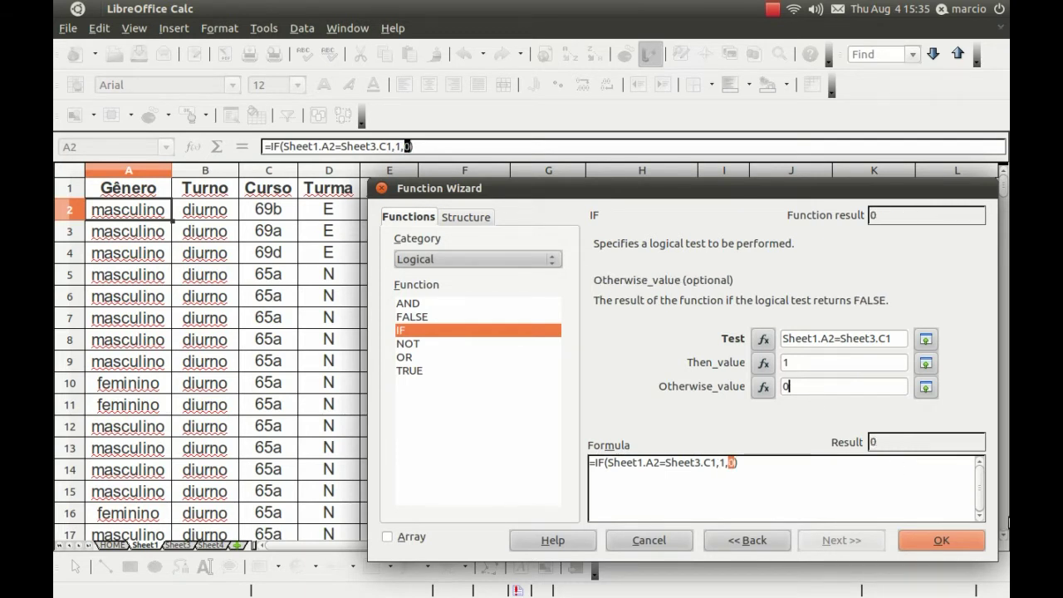
{"action": "left_click", "coordinate": [934, 541]}
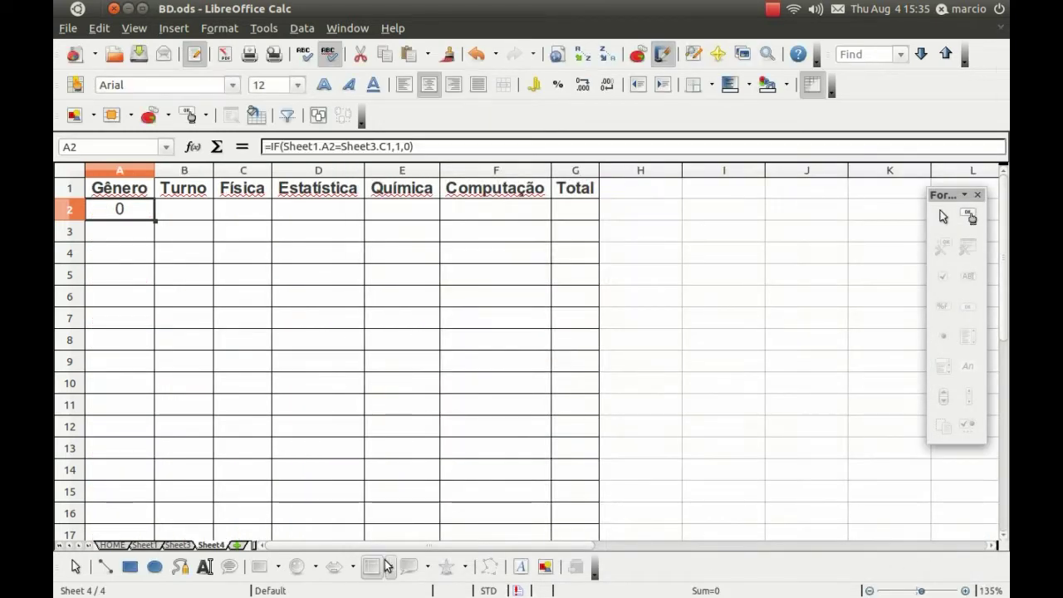
{"action": "left_click", "coordinate": [180, 546]}
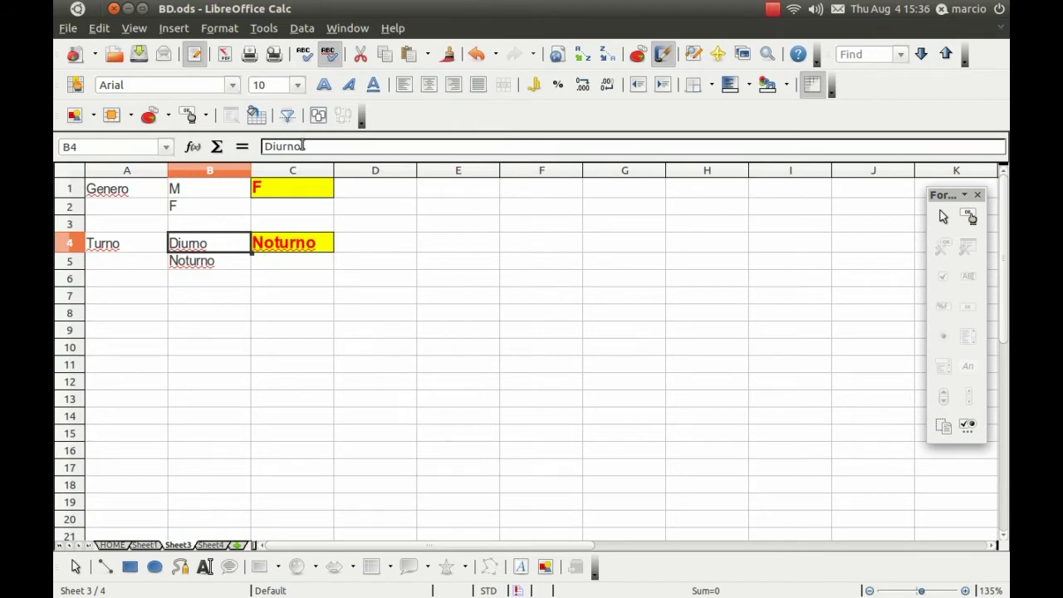
Replace the Genero options in B1:B2 with masculino and feminino.
{"action": "left_click", "coordinate": [146, 546]}
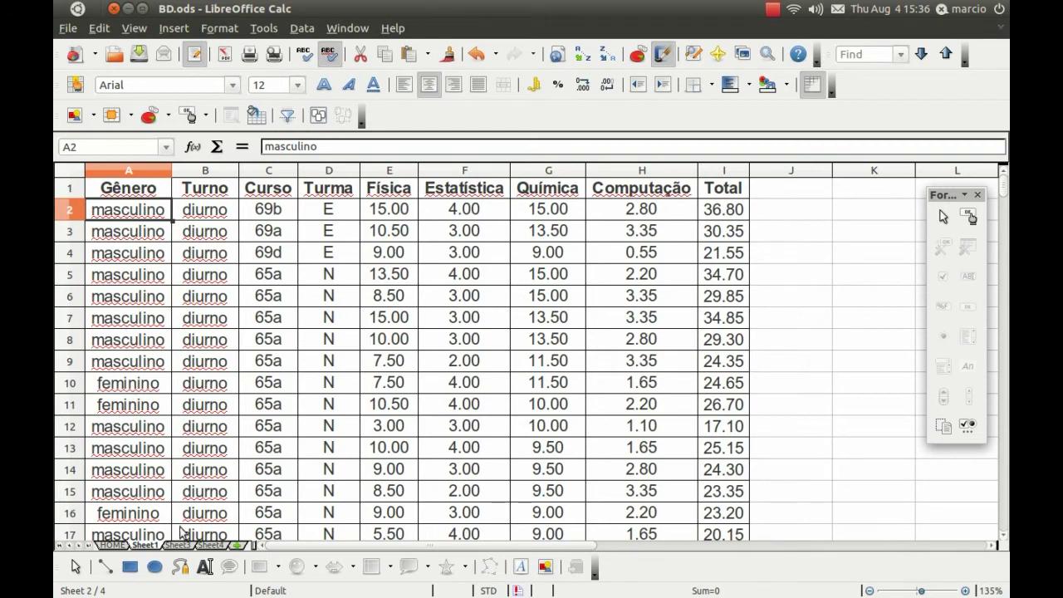
{"action": "left_click", "coordinate": [188, 545]}
{"action": "left_click", "coordinate": [221, 191]}
{"action": "type", "text": "m"}
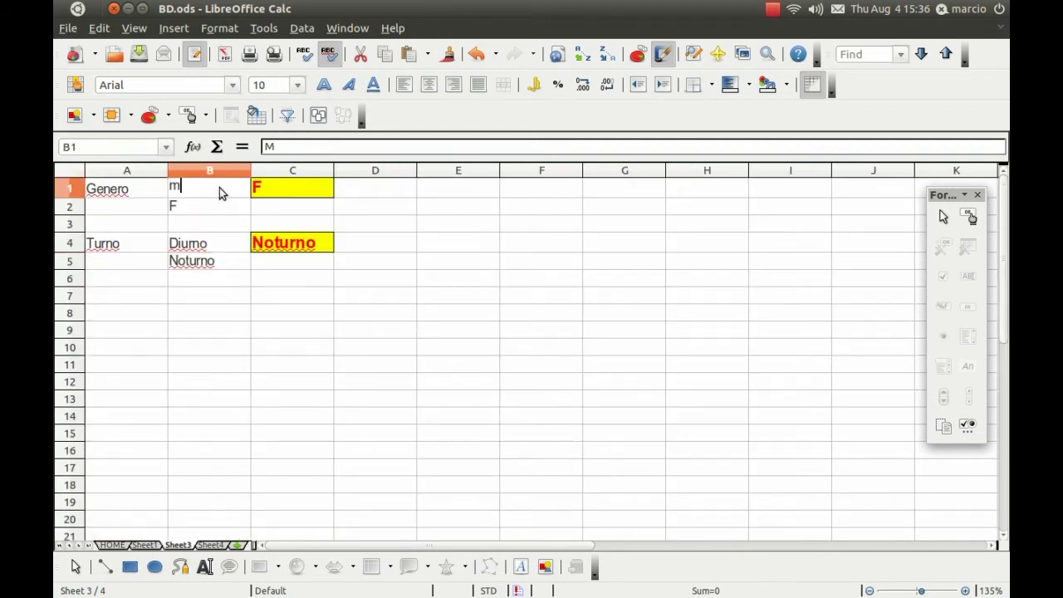
{"action": "type", "text": "ascul"}
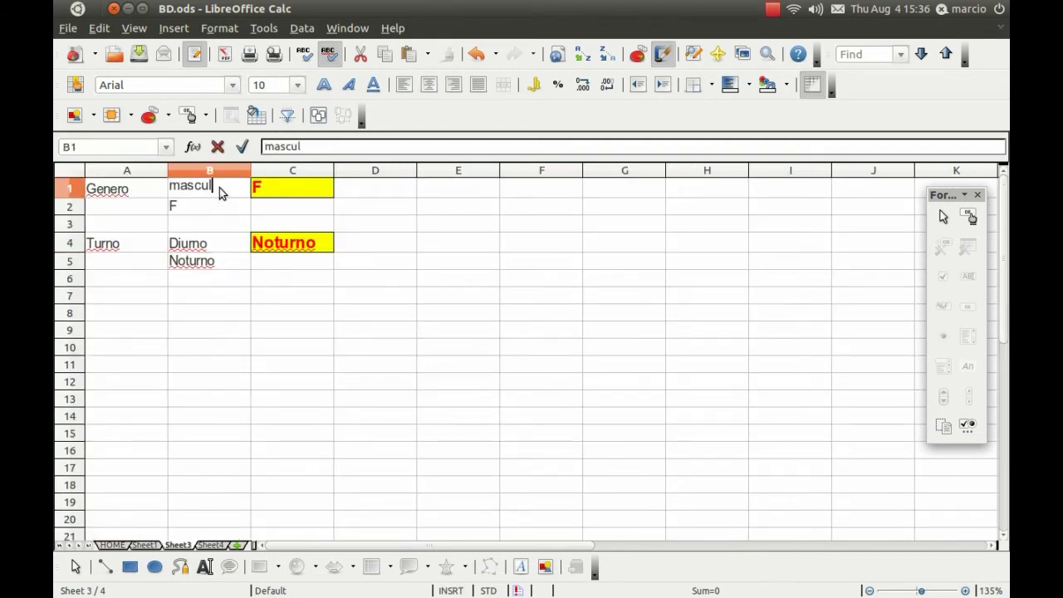
{"action": "type", "text": "ino"}
{"action": "key", "text": "Return"}
{"action": "key", "text": "BackSpace"}
{"action": "type", "text": "feminino"}
{"action": "key", "text": "Return"}
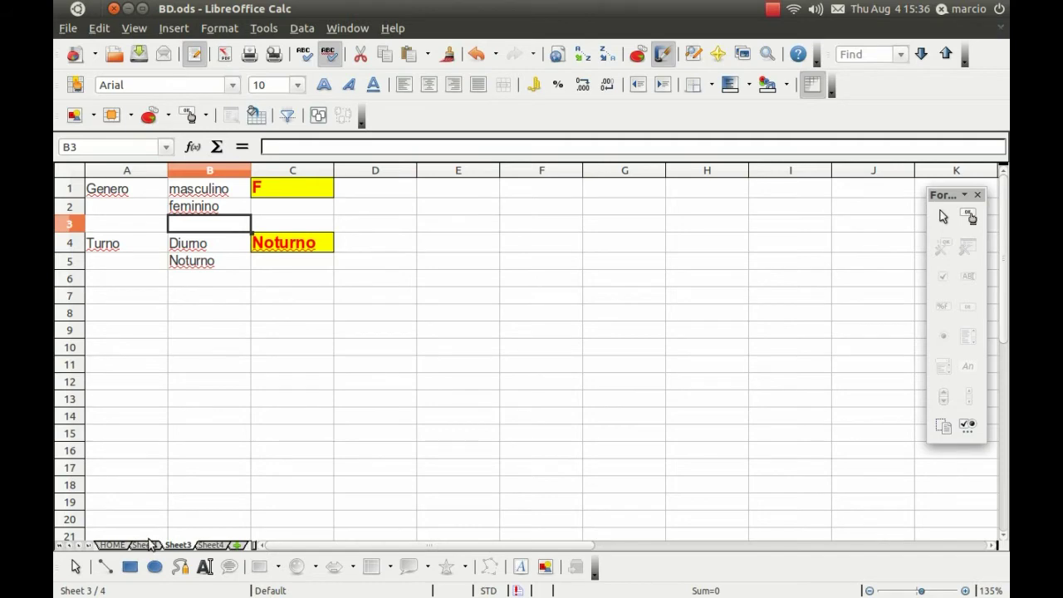
Replace the Turno options in B4:B5 with diruno and noturno.
{"action": "left_click", "coordinate": [151, 546]}
{"action": "left_click", "coordinate": [176, 545]}
{"action": "left_click", "coordinate": [196, 252]}
{"action": "type", "text": "diruno"}
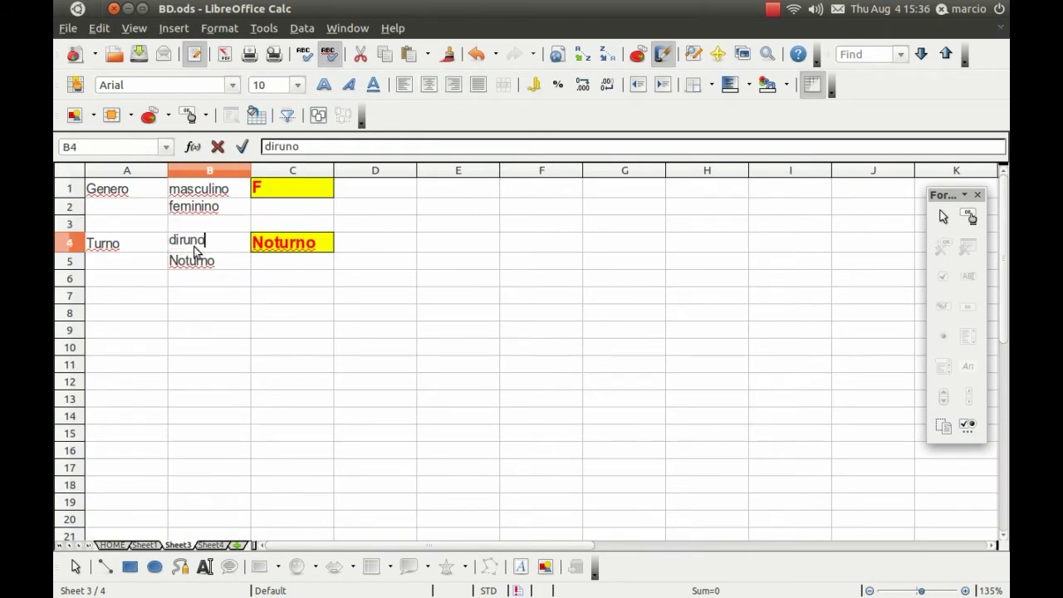
{"action": "key", "text": "Return"}
{"action": "type", "text": "notu"}
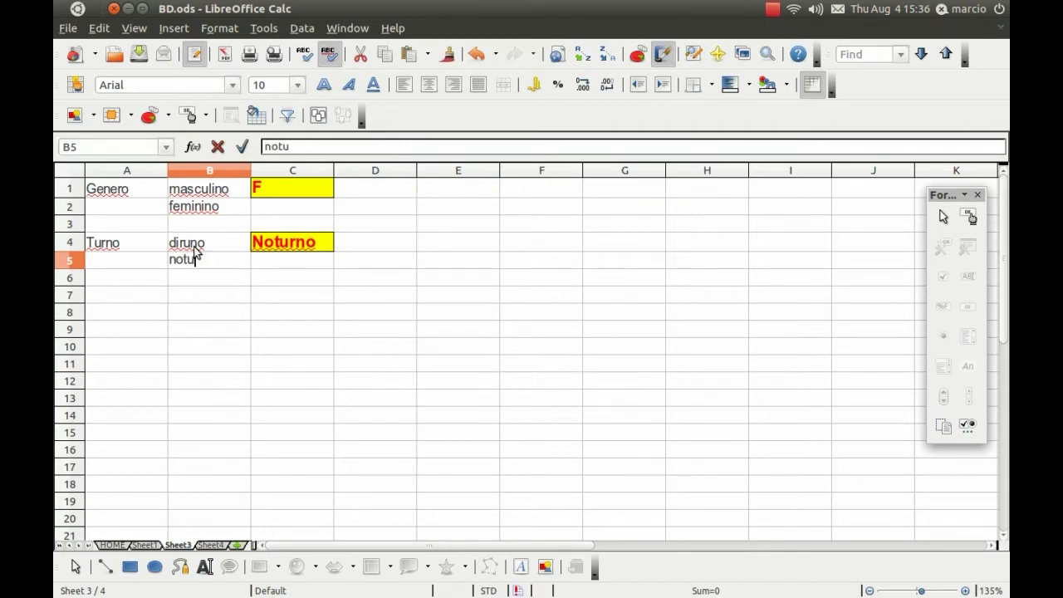
{"action": "type", "text": "rno"}
{"action": "key", "text": "Return"}
{"action": "key", "text": "Insert"}
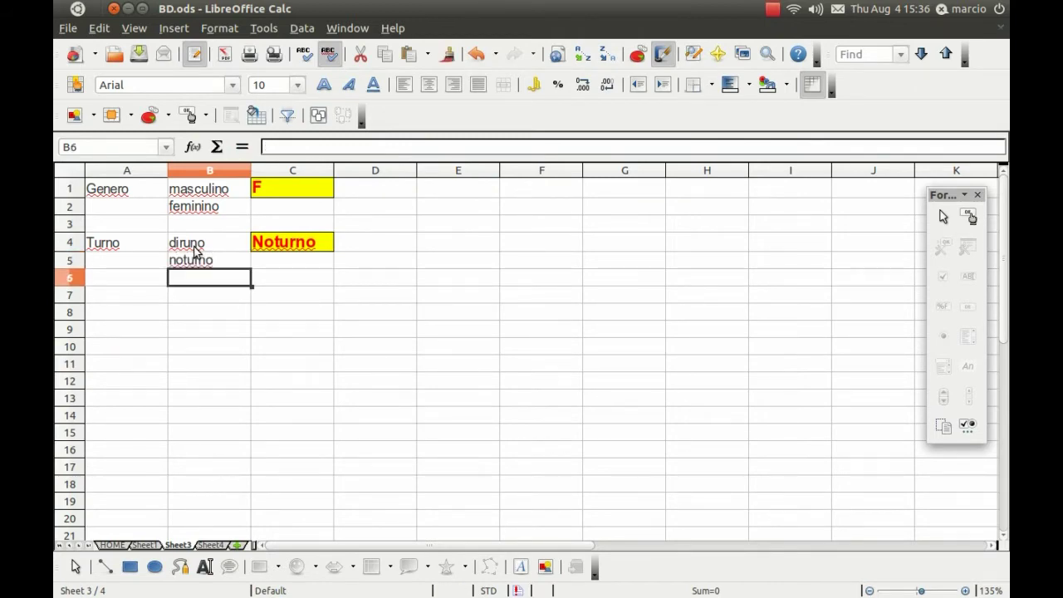
On HOME, leave design mode and try the combo boxes, ending on feminino and noturno.
{"action": "left_click", "coordinate": [142, 546]}
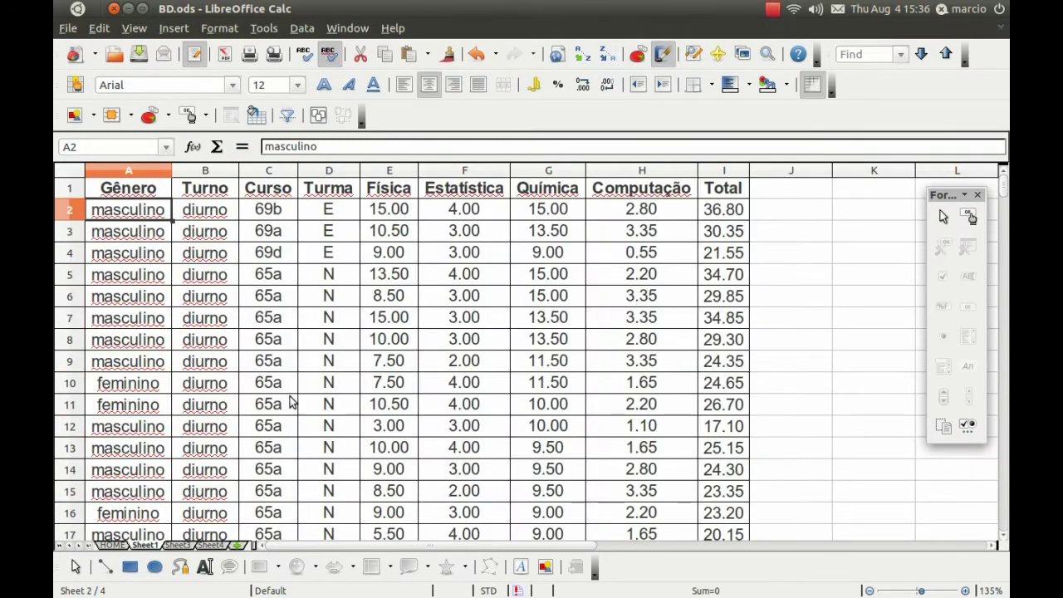
{"action": "left_click", "coordinate": [106, 545]}
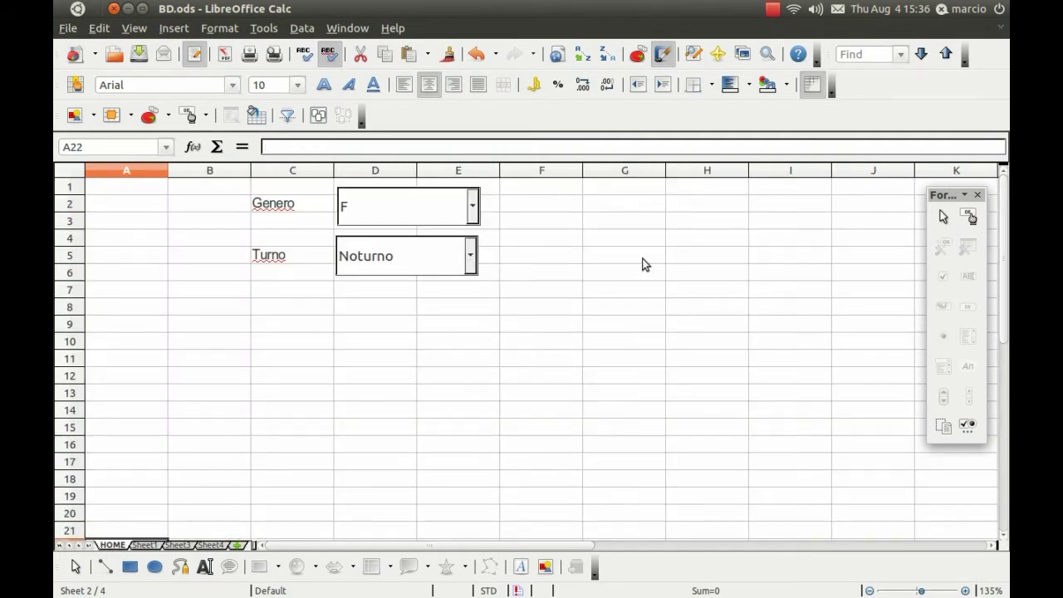
{"action": "left_click", "coordinate": [970, 218]}
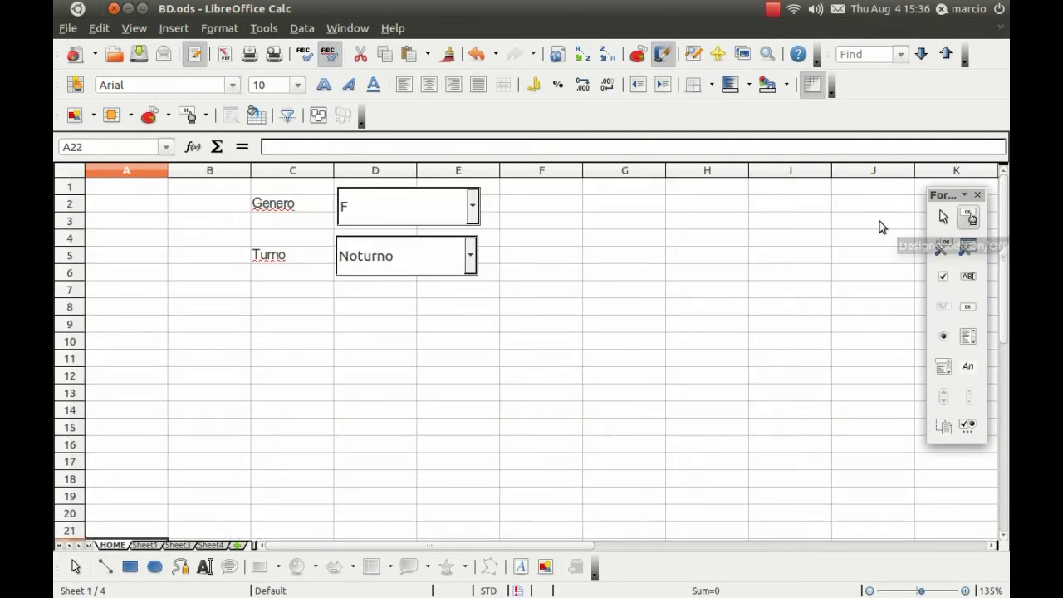
{"action": "left_click", "coordinate": [474, 212]}
{"action": "left_click", "coordinate": [448, 235]}
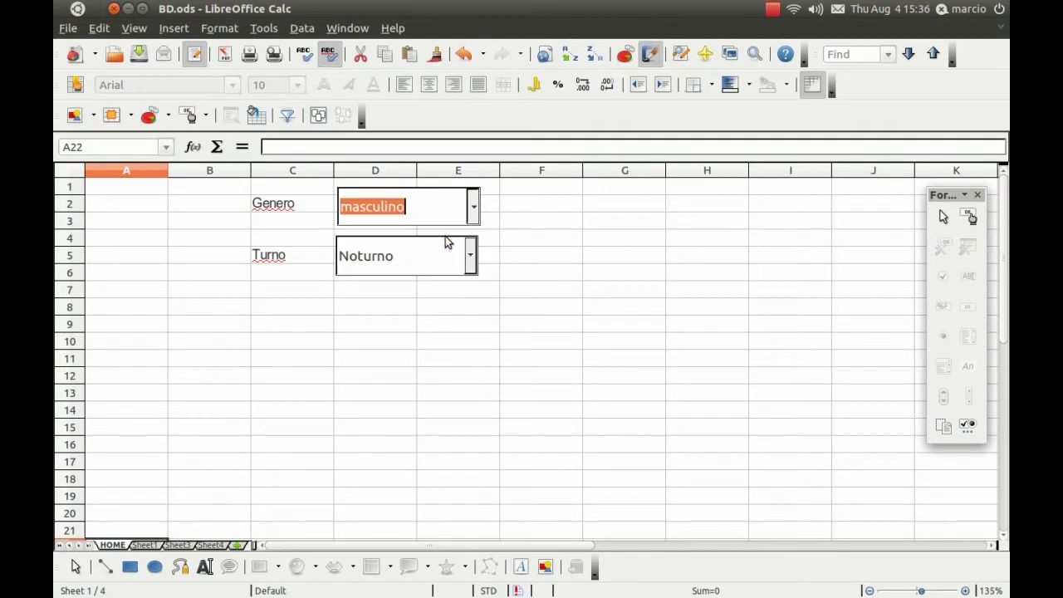
{"action": "left_click", "coordinate": [474, 209]}
{"action": "left_click", "coordinate": [441, 252]}
{"action": "left_click", "coordinate": [471, 257]}
{"action": "left_click", "coordinate": [442, 288]}
{"action": "left_click", "coordinate": [471, 259]}
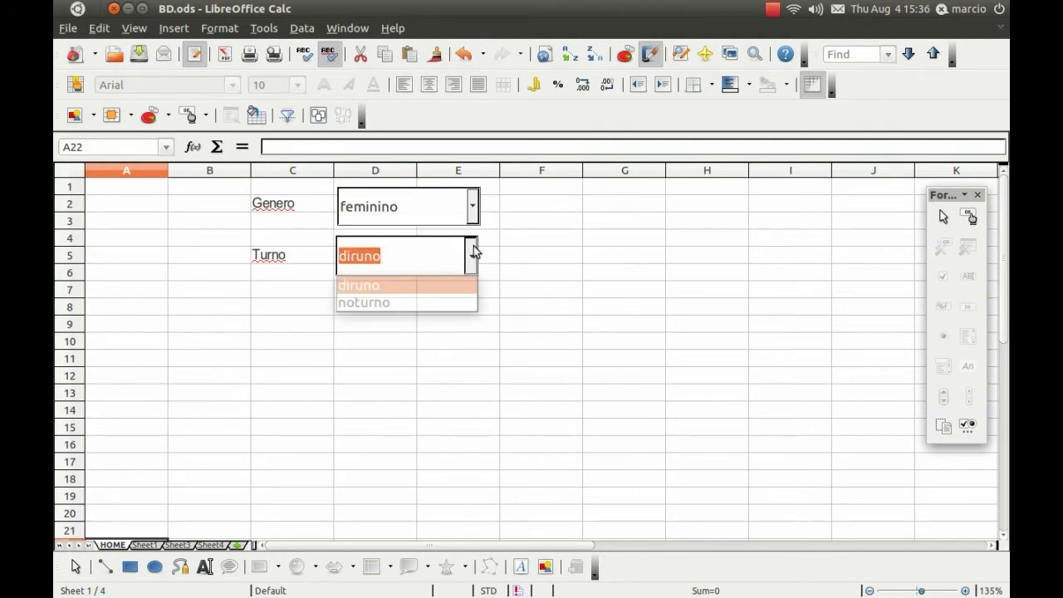
{"action": "left_click", "coordinate": [434, 304]}
{"action": "left_click", "coordinate": [518, 274]}
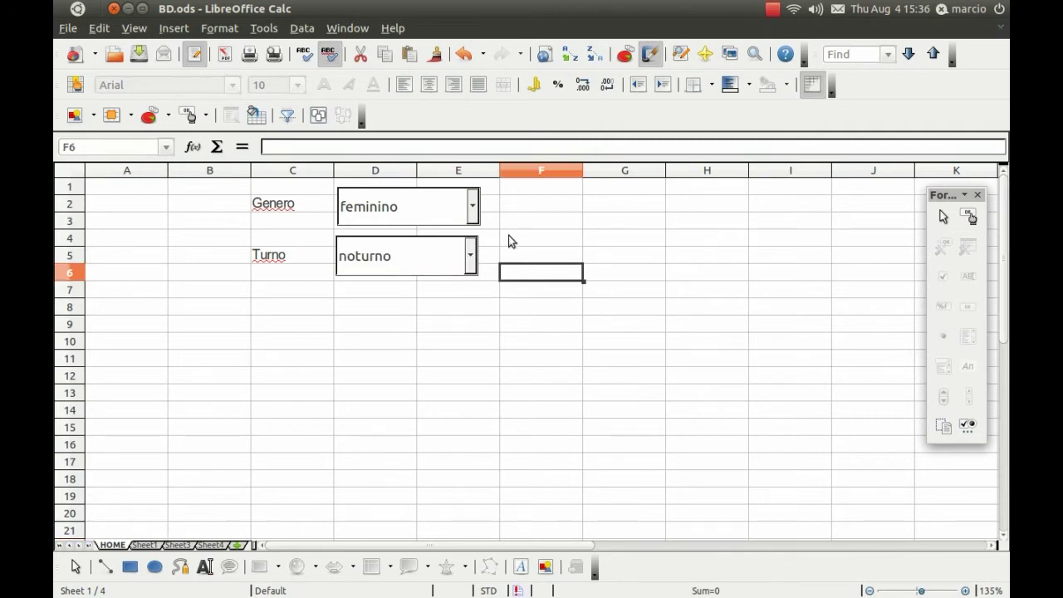
Review Sheet1, Sheet3 and Sheet4 for the linked values, then return to HOME.
{"action": "left_click", "coordinate": [156, 545]}
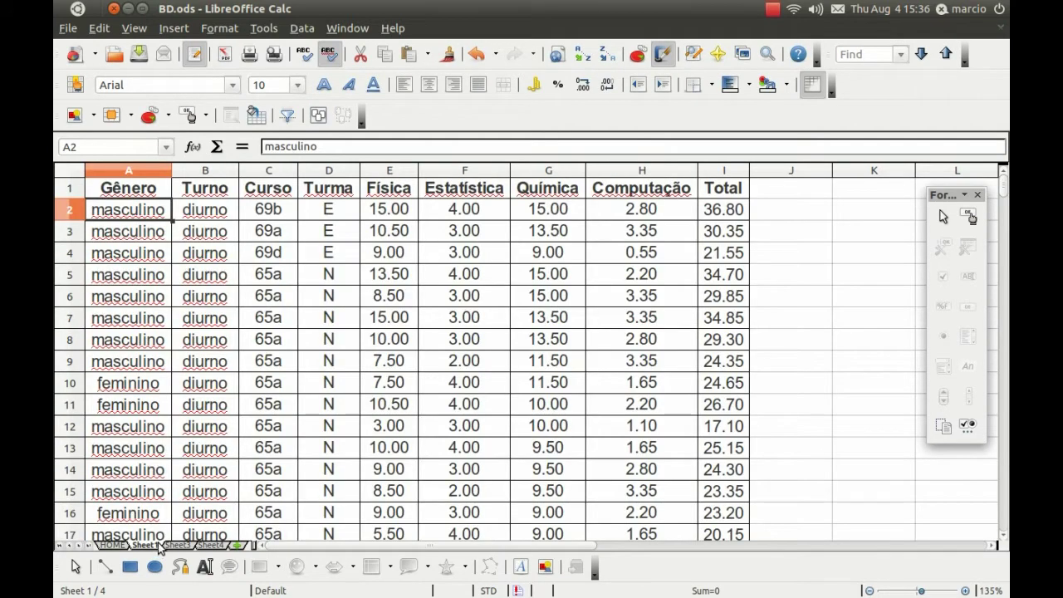
{"action": "left_click", "coordinate": [179, 546]}
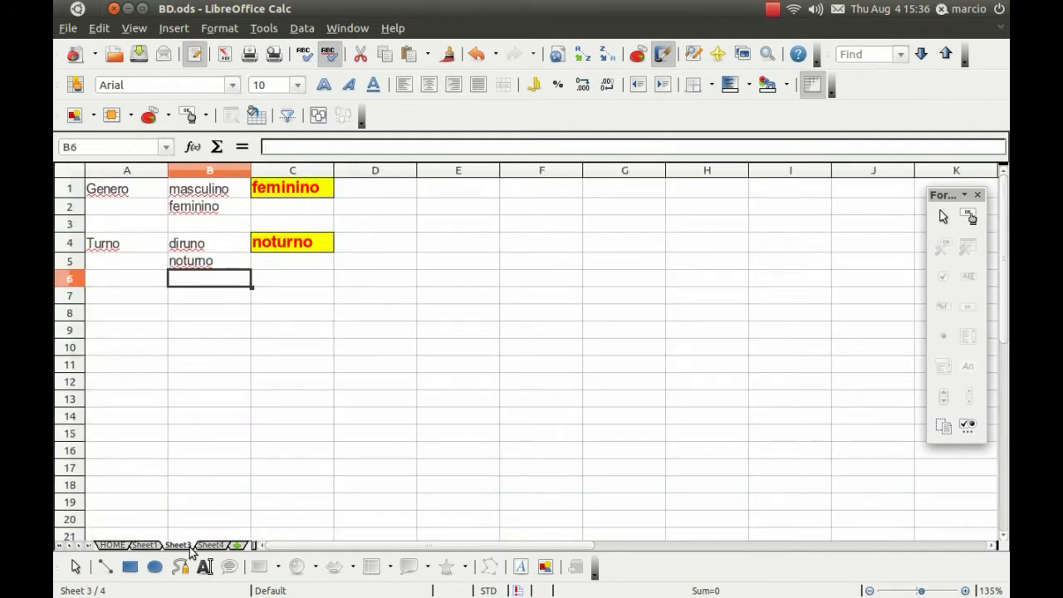
{"action": "left_click", "coordinate": [210, 546]}
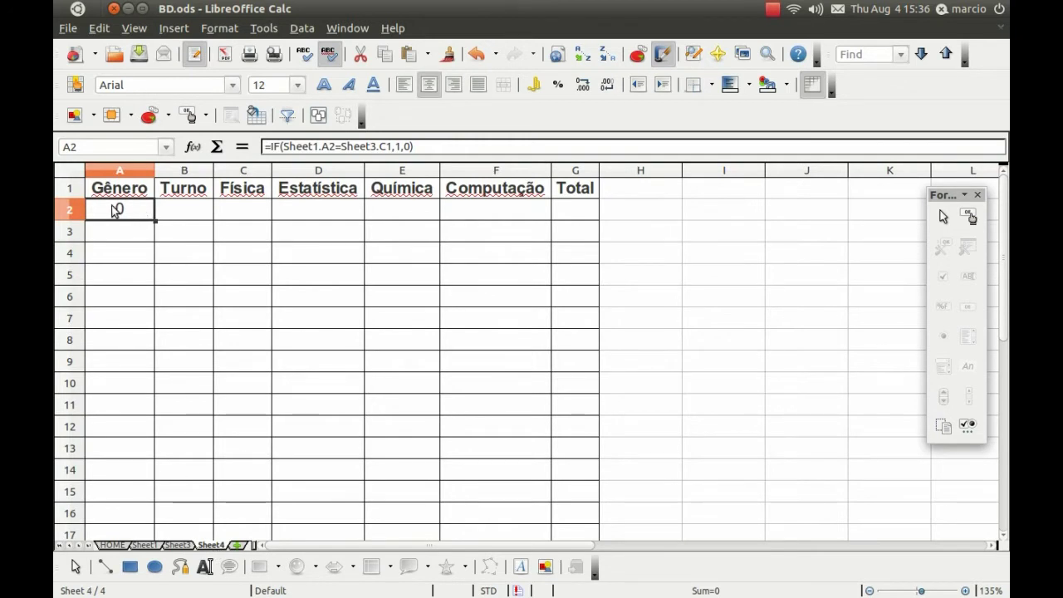
{"action": "left_click", "coordinate": [180, 545]}
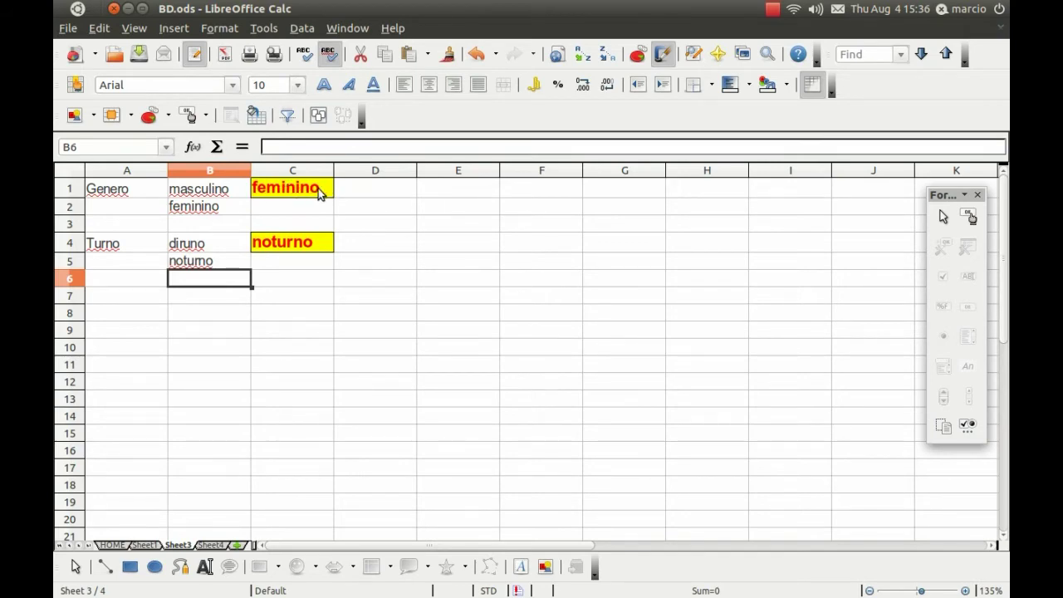
{"action": "left_click", "coordinate": [144, 544]}
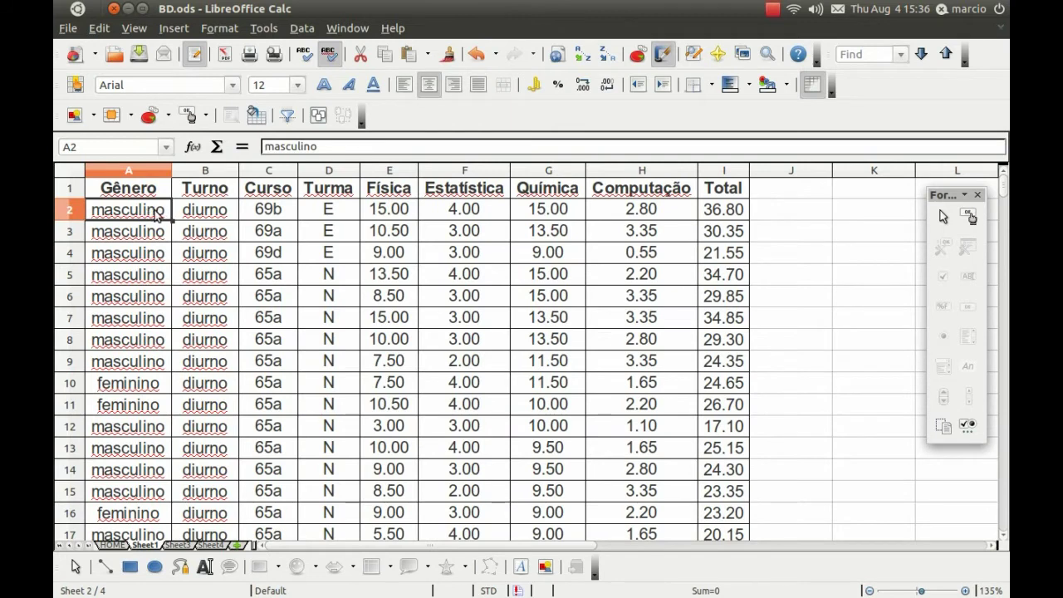
{"action": "left_click", "coordinate": [124, 546]}
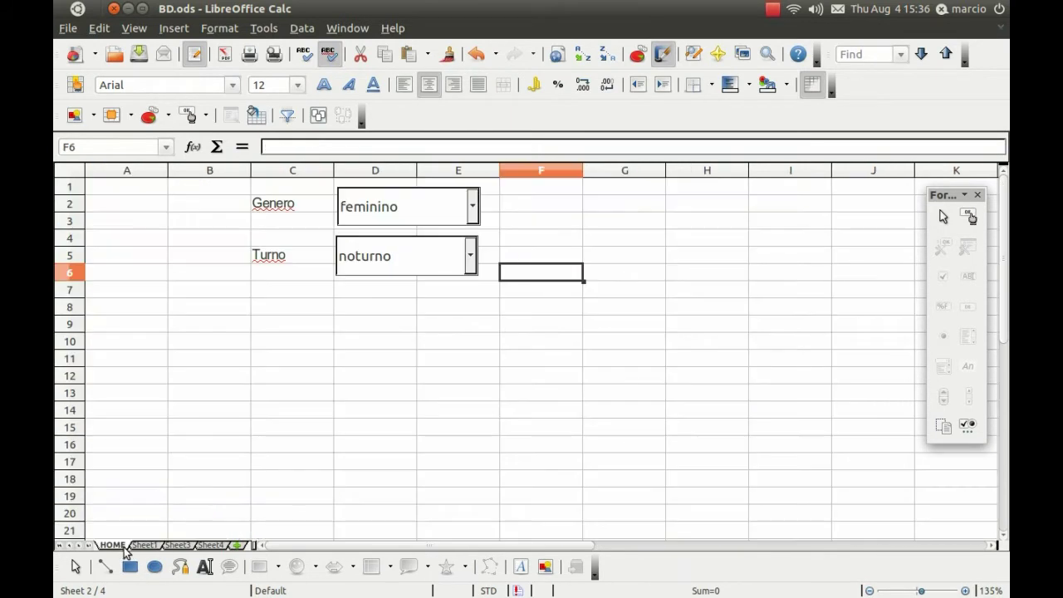
Pick masculino for Genero, then check Sheet1, Sheet3 and Sheet4, where A2 now returns 1.
{"action": "left_click", "coordinate": [472, 207]}
{"action": "left_click", "coordinate": [408, 240]}
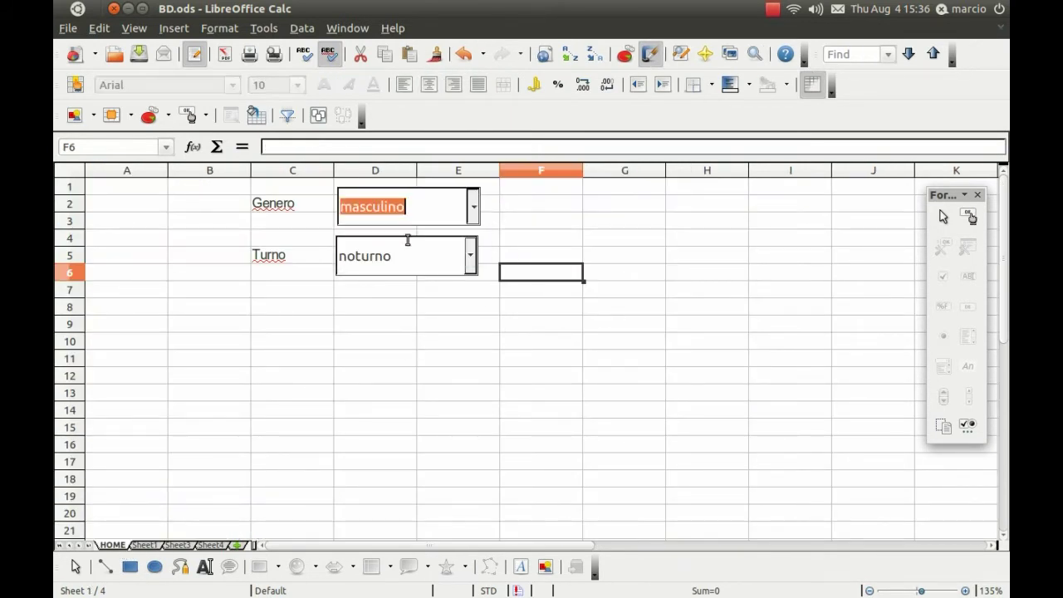
{"action": "left_click", "coordinate": [144, 545]}
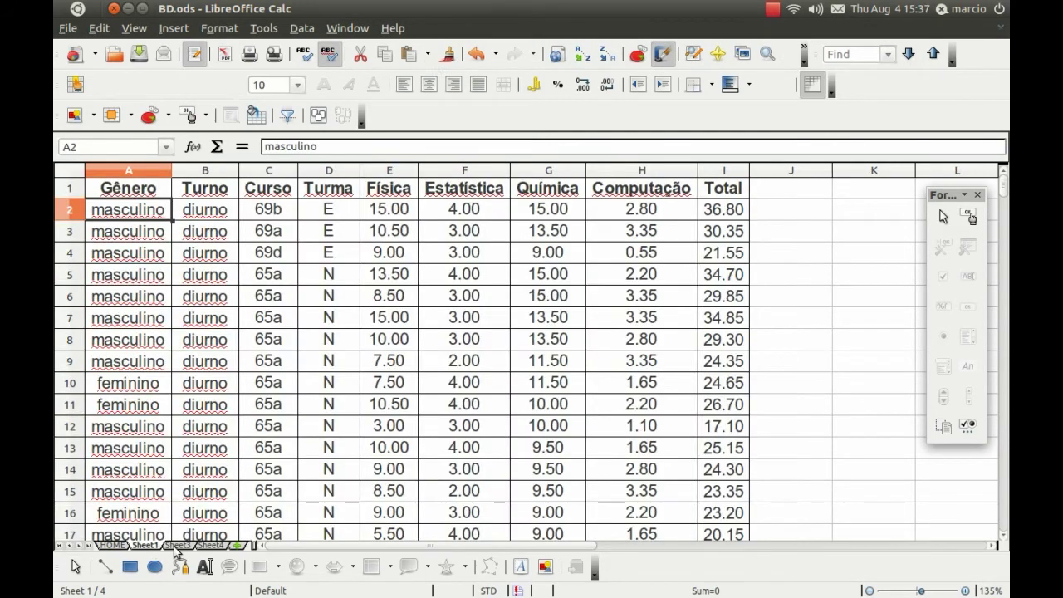
{"action": "left_click", "coordinate": [176, 545]}
{"action": "left_click", "coordinate": [211, 546]}
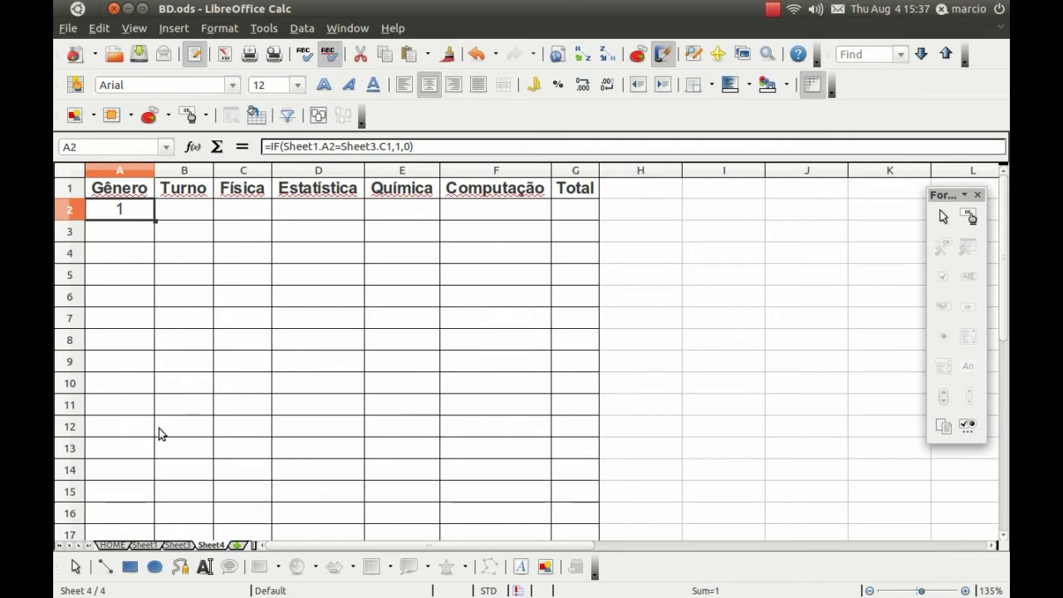
{"action": "left_click", "coordinate": [177, 546]}
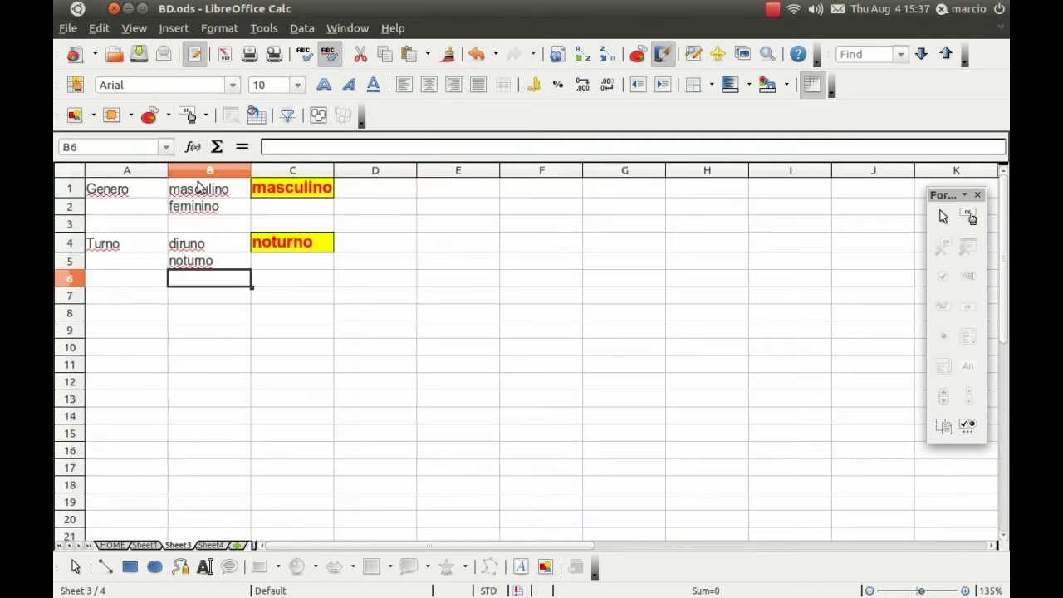
{"action": "left_click", "coordinate": [145, 546]}
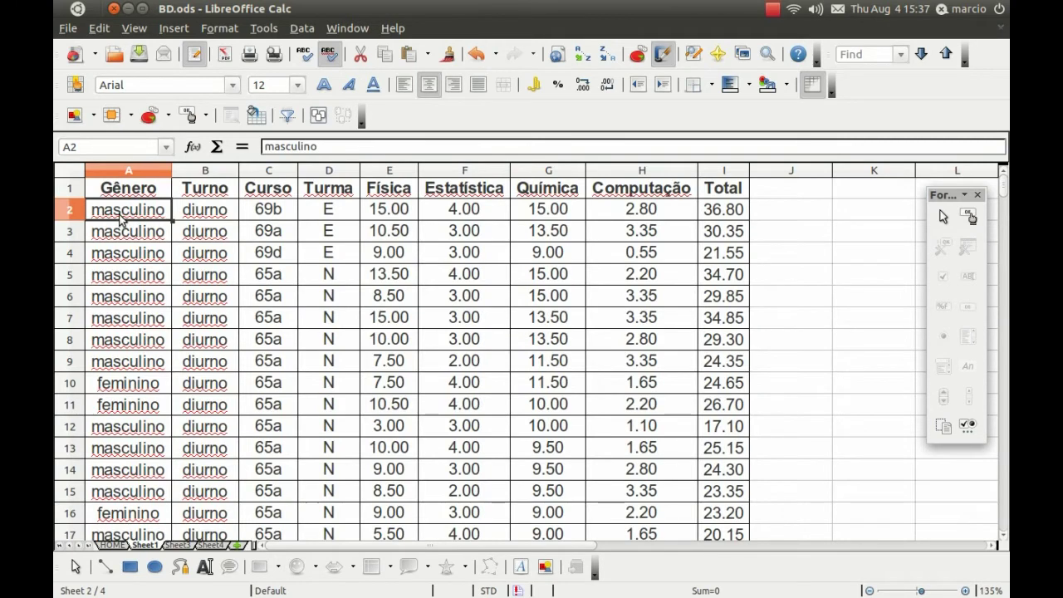
{"action": "left_click", "coordinate": [208, 545]}
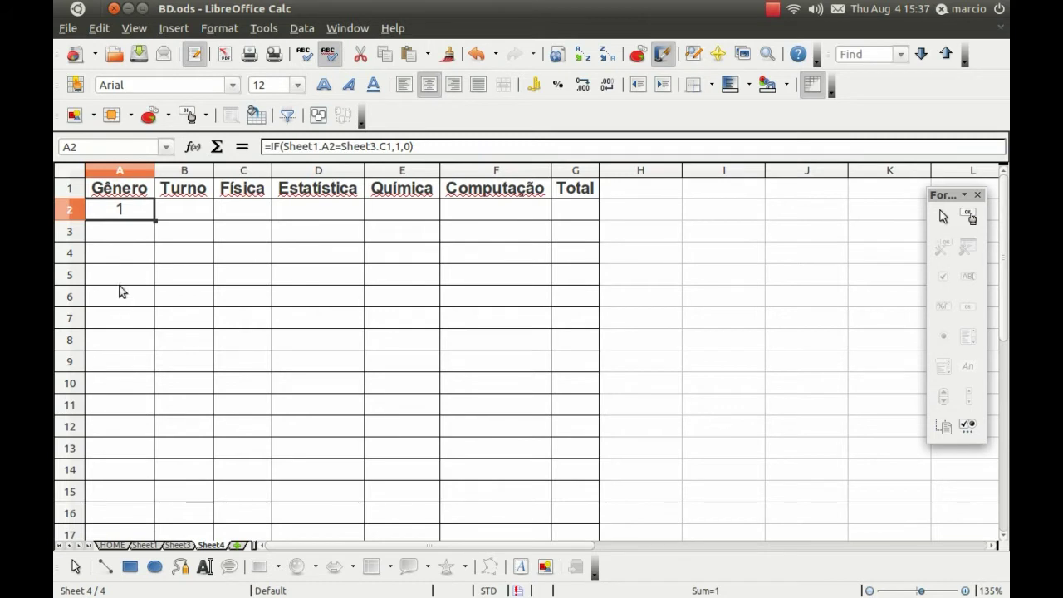
Recommit the A2 formula and compare Sheet1 and Sheet3 before returning to Sheet4.
{"action": "left_click", "coordinate": [285, 146]}
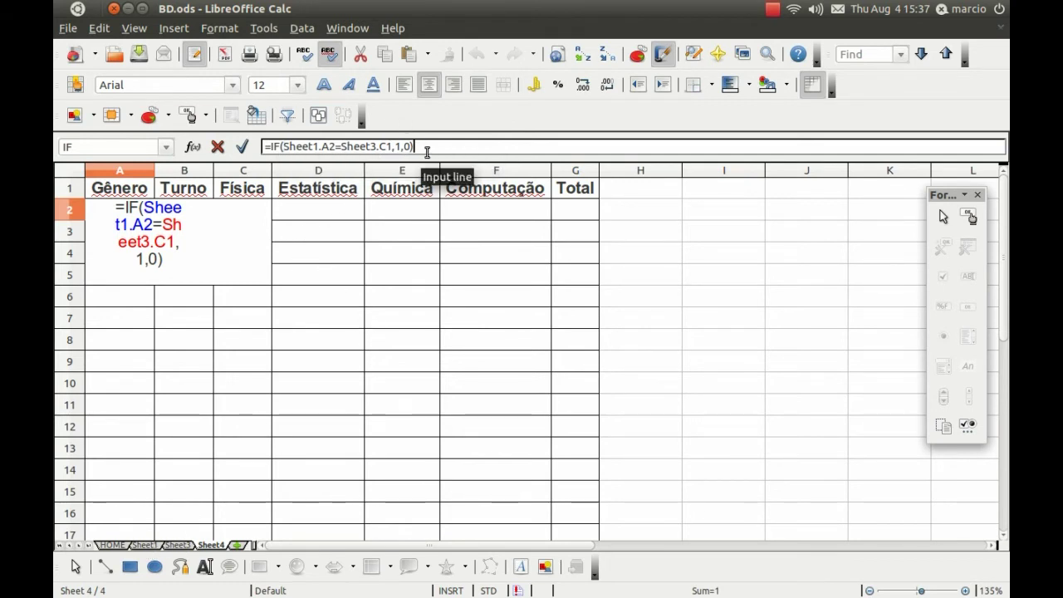
{"action": "key", "text": "Return"}
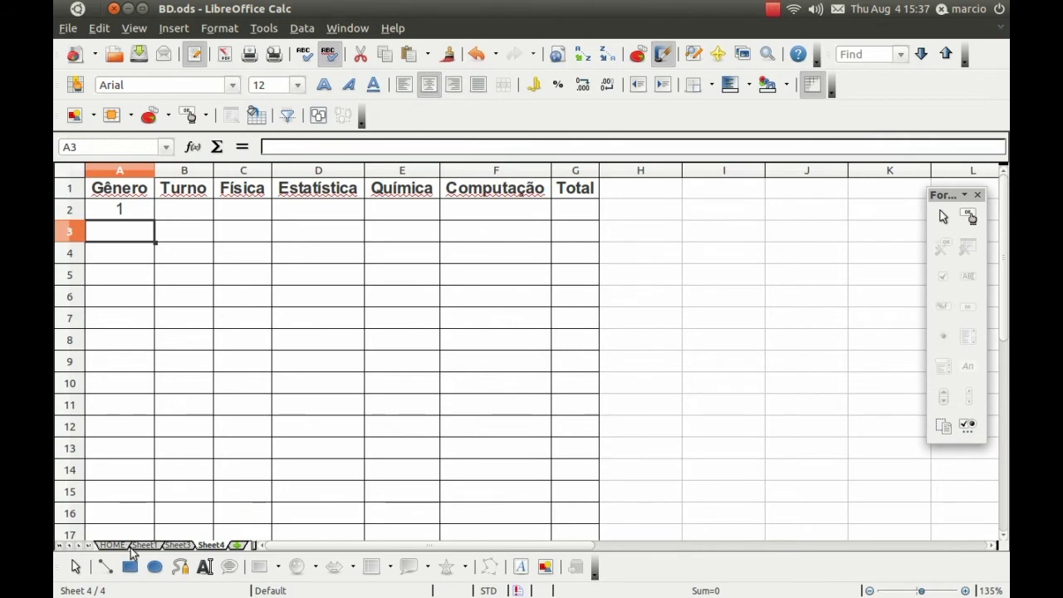
{"action": "left_click", "coordinate": [140, 546]}
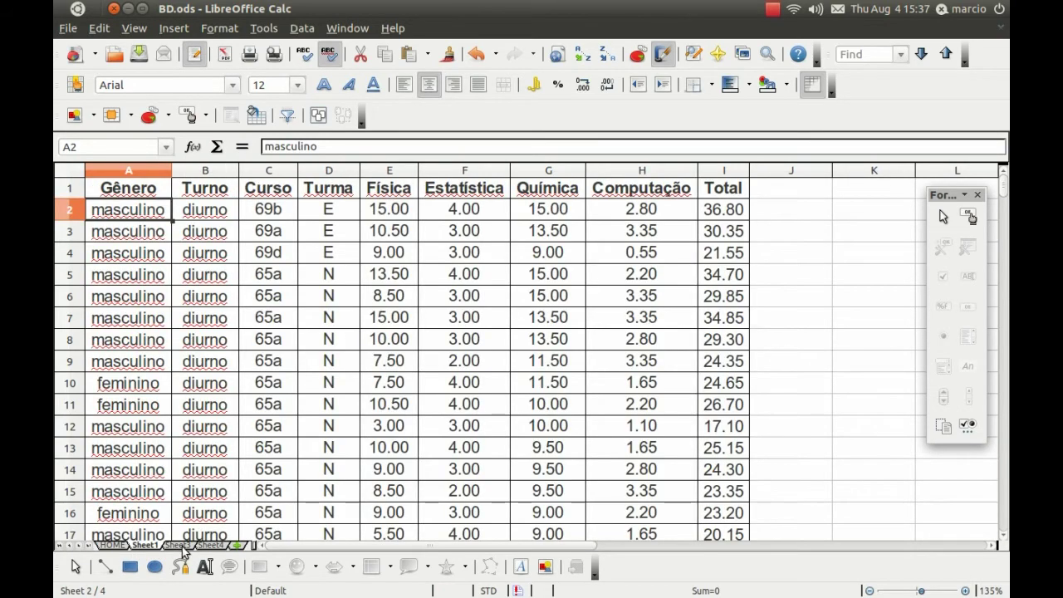
{"action": "left_click", "coordinate": [179, 546]}
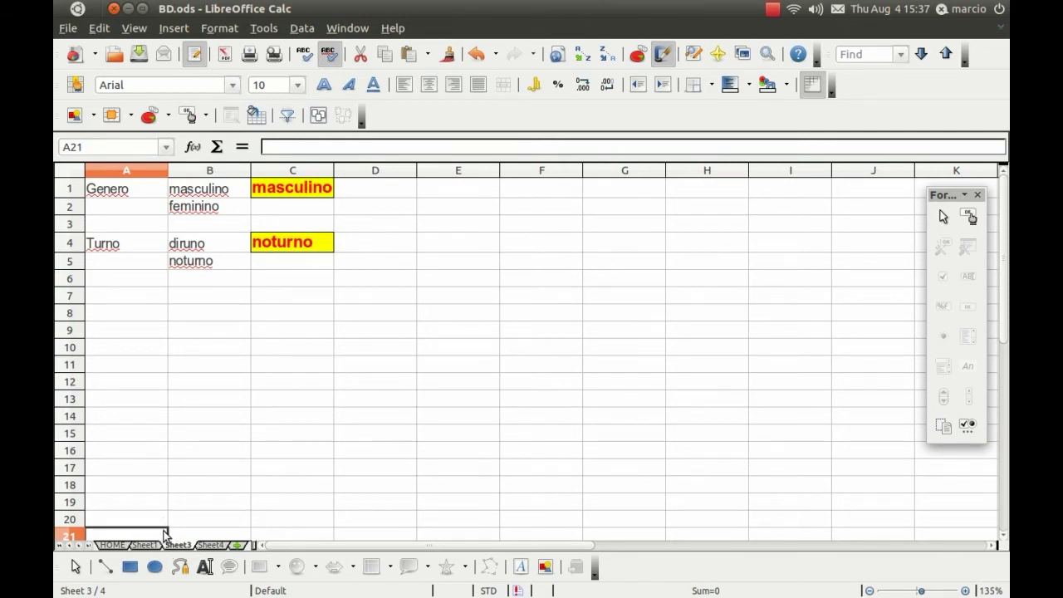
{"action": "left_click", "coordinate": [221, 545]}
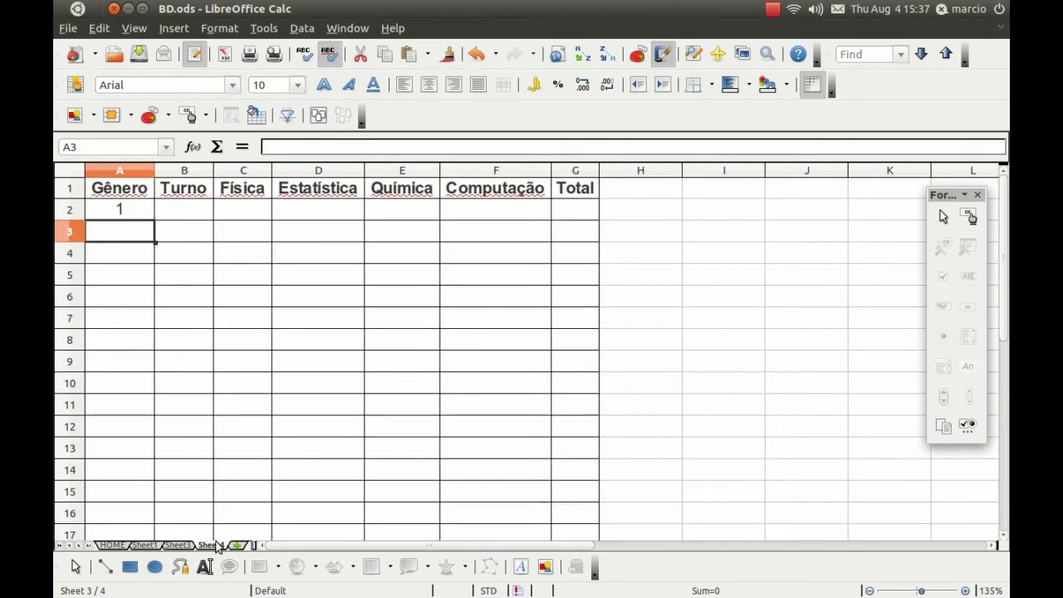
Edit A2's formula so the criterion reads $Sheet3.$C$1.
{"action": "left_click", "coordinate": [131, 210]}
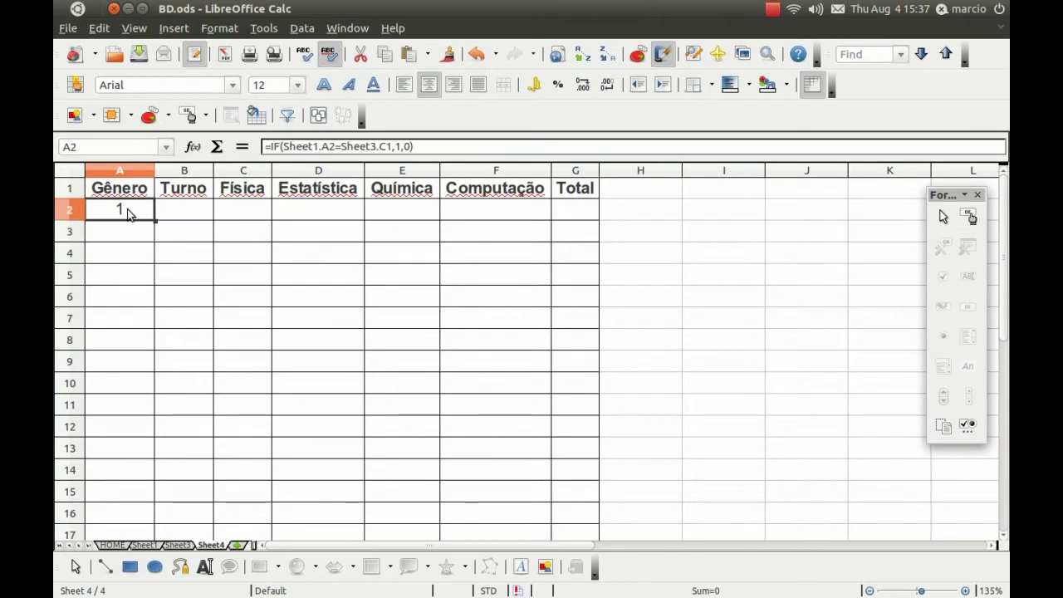
{"action": "left_click", "coordinate": [343, 147]}
{"action": "type", "text": "$"}
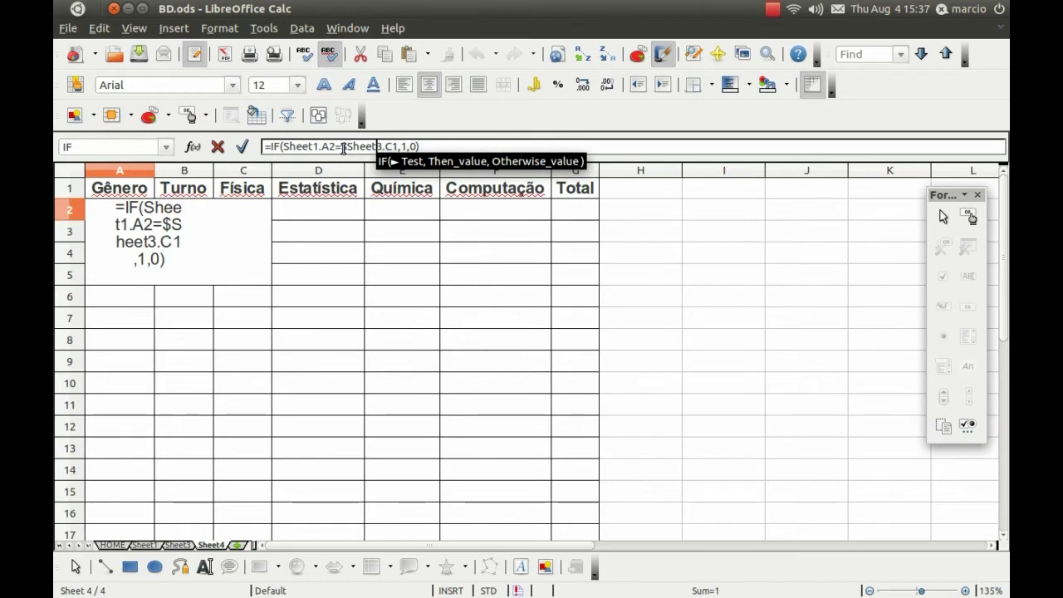
{"action": "key", "text": "Right"}
{"action": "type", "text": "$"}
{"action": "key", "text": "Right"}
{"action": "type", "text": "$"}
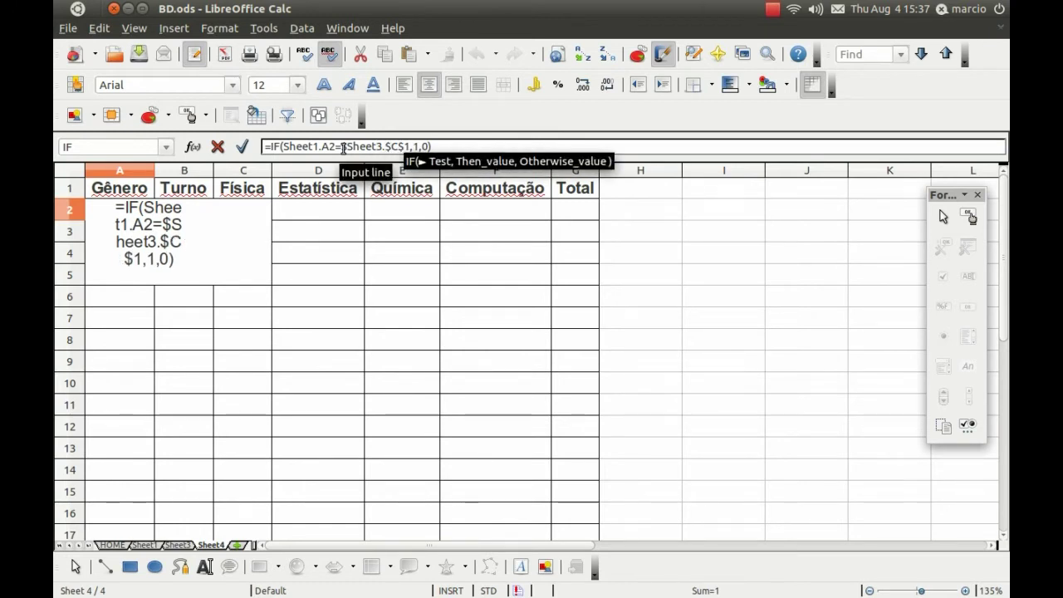
{"action": "key", "text": "Return"}
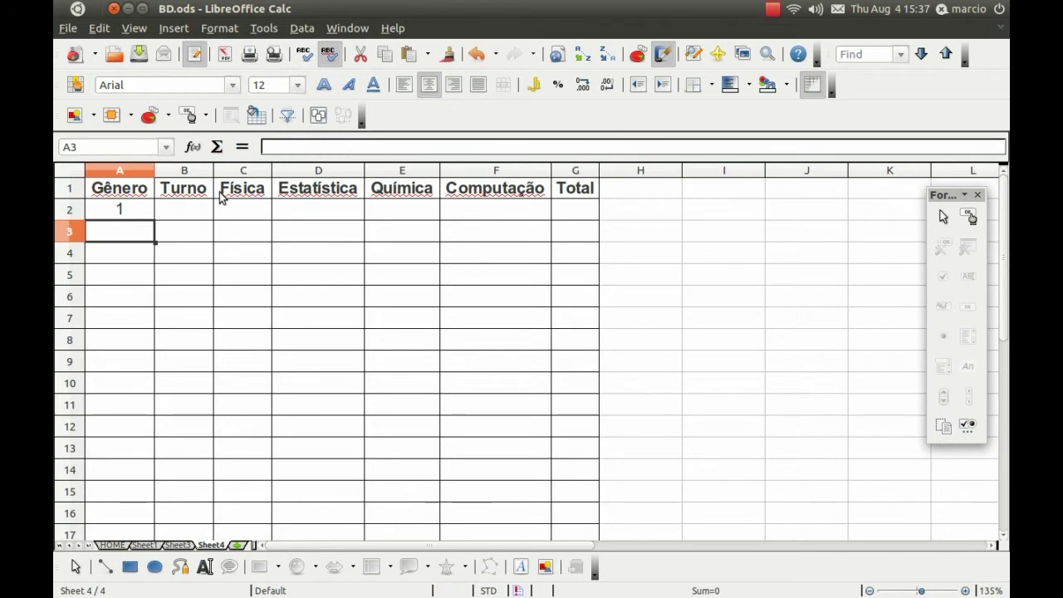
{"action": "left_click", "coordinate": [140, 214]}
Fill A2's formula down into A3 through A6 and check the copies.
{"action": "left_click_drag", "start_coordinate": [155, 221], "coordinate": [148, 234]}
{"action": "left_click", "coordinate": [141, 233]}
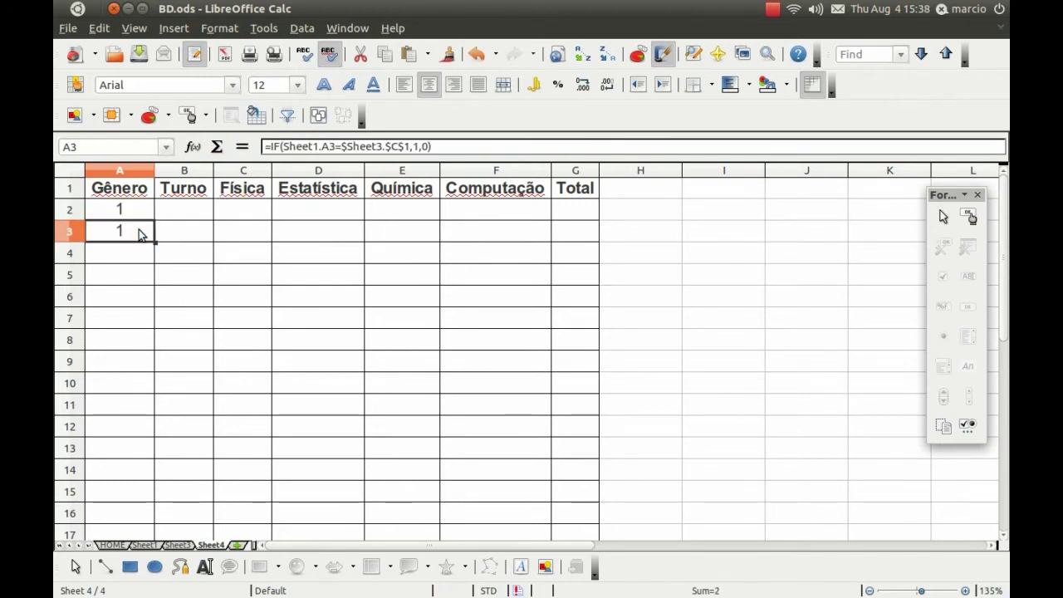
{"action": "left_click", "coordinate": [131, 214]}
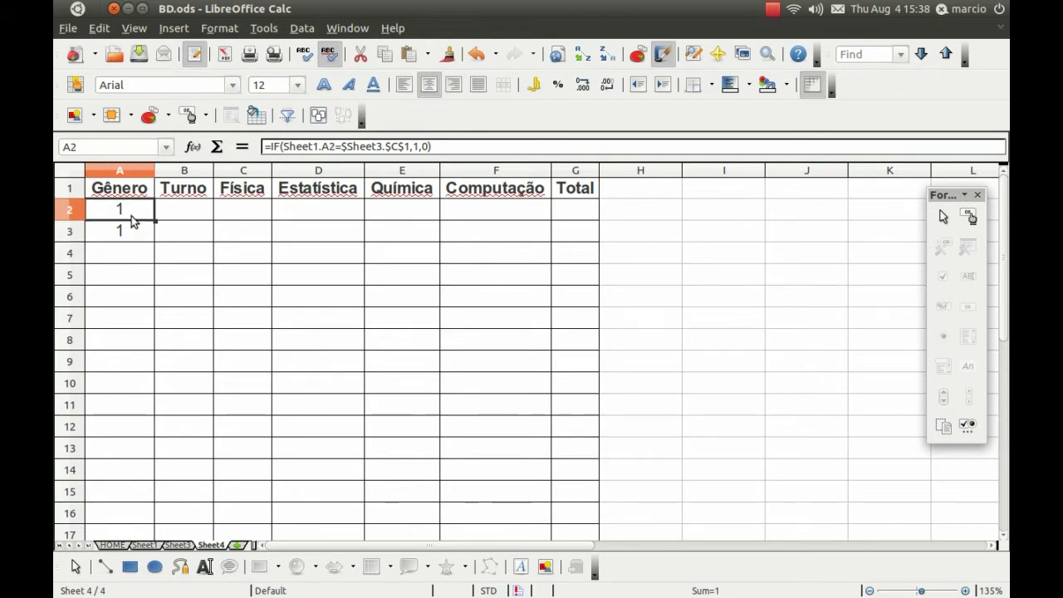
{"action": "left_click", "coordinate": [129, 231]}
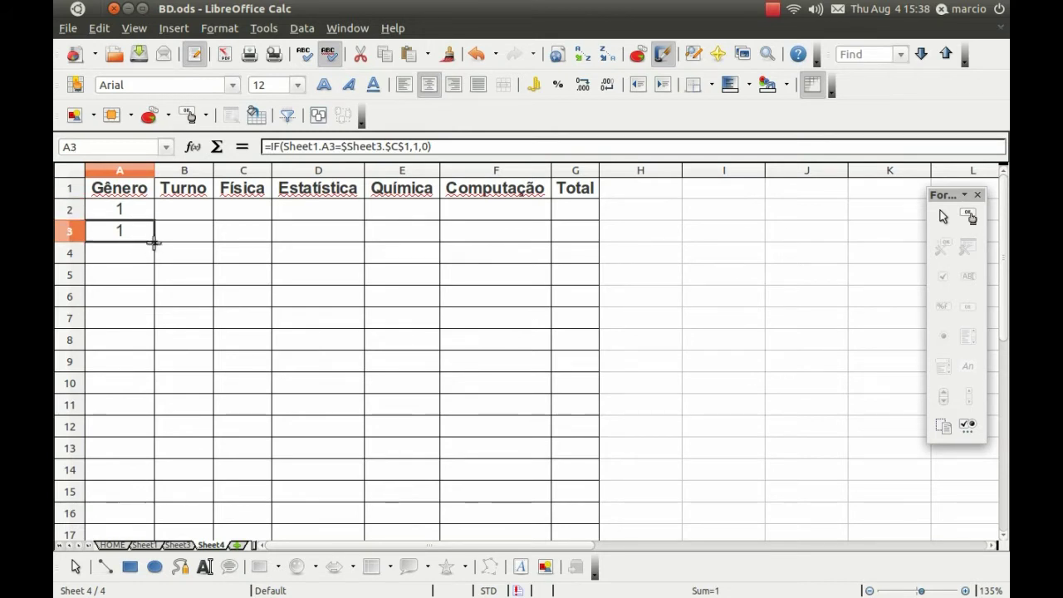
{"action": "left_click_drag", "start_coordinate": [155, 241], "coordinate": [146, 301]}
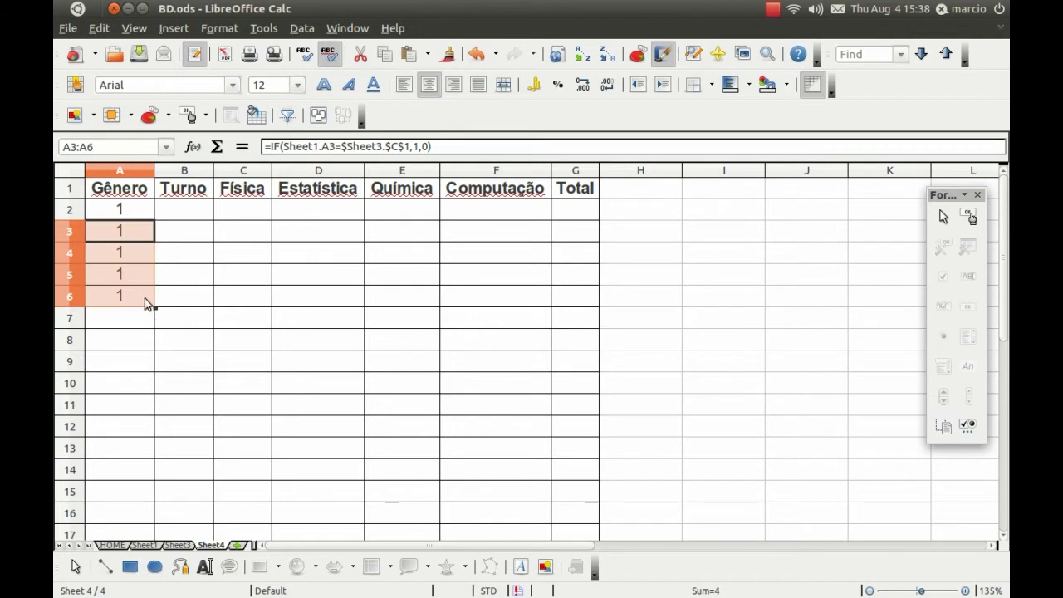
{"action": "left_click", "coordinate": [144, 299]}
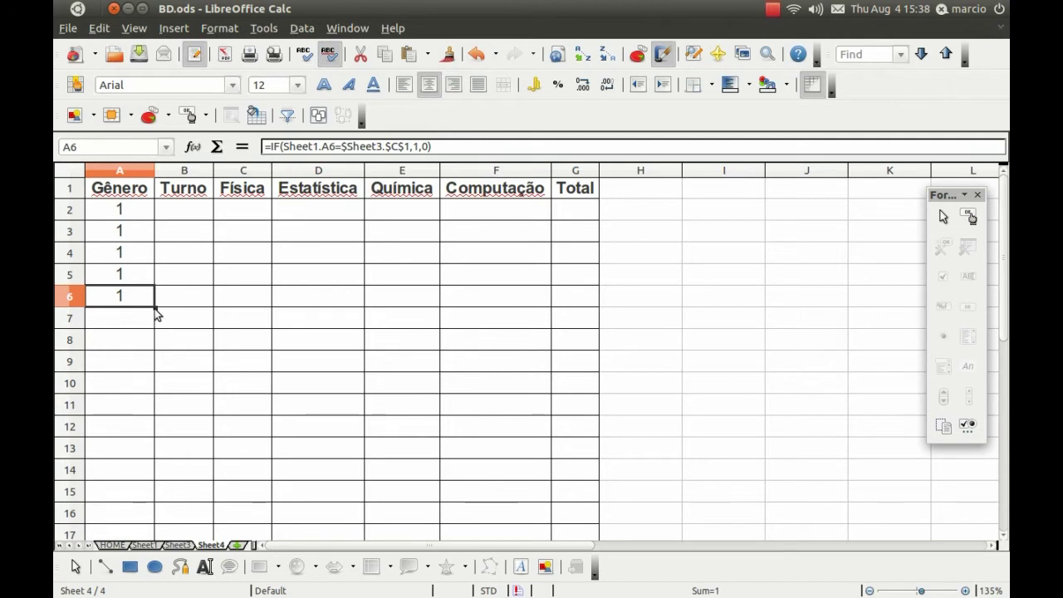
Extend the fill down column A to row 626, then go to B2.
{"action": "left_click_drag", "start_coordinate": [157, 307], "coordinate": [131, 583]}
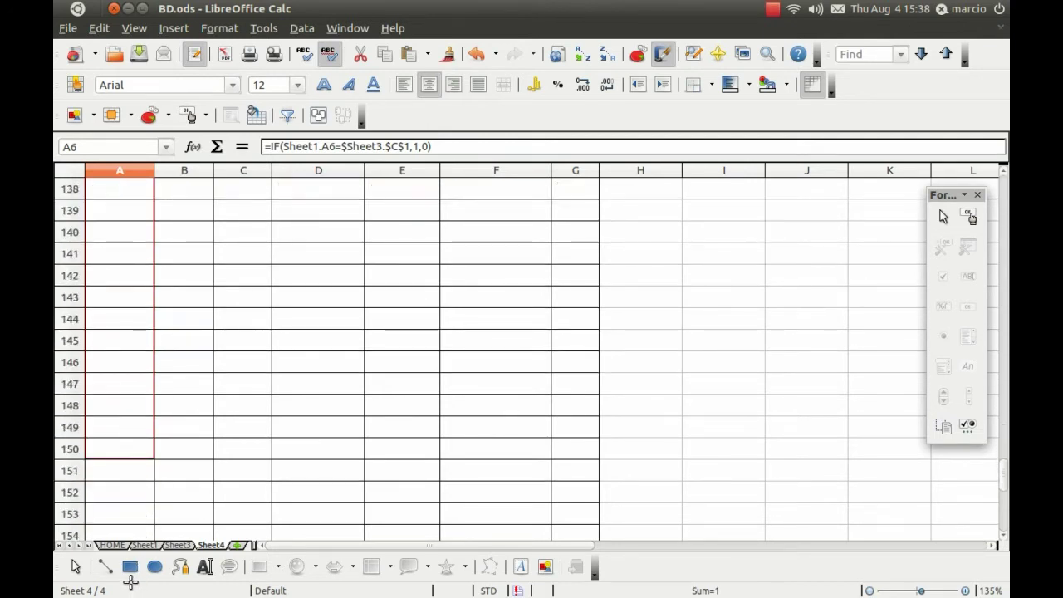
{"action": "left_click_drag", "start_coordinate": [131, 584], "coordinate": [129, 567]}
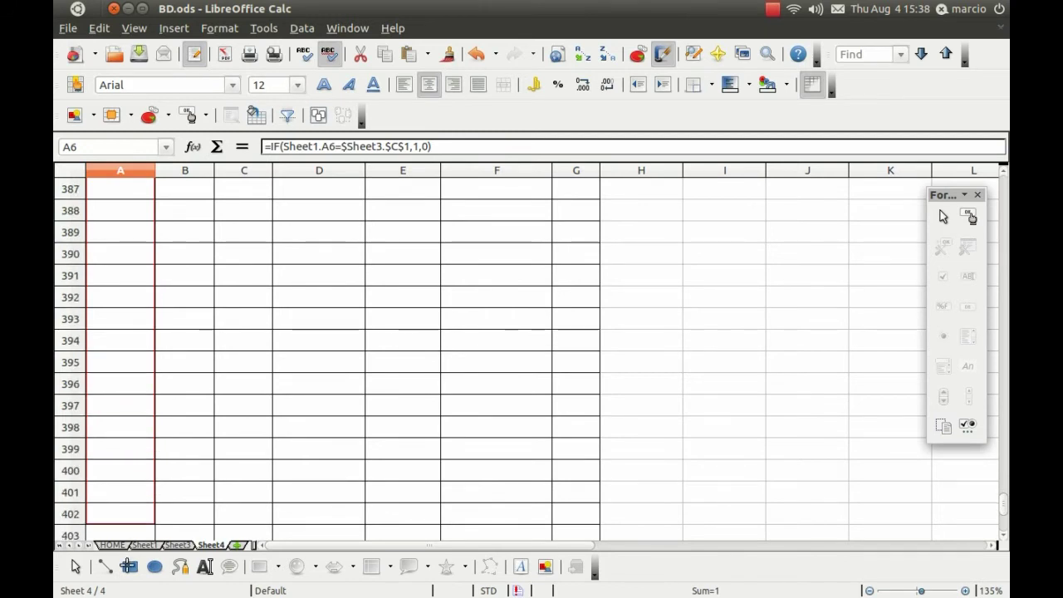
{"action": "mouse_move", "coordinate": [129, 568]}
{"action": "left_mouse_down"}
{"action": "mouse_move", "coordinate": [120, 593]}
{"action": "mouse_move", "coordinate": [107, 230]}
{"action": "mouse_move", "coordinate": [116, 375]}
{"action": "left_mouse_up"}
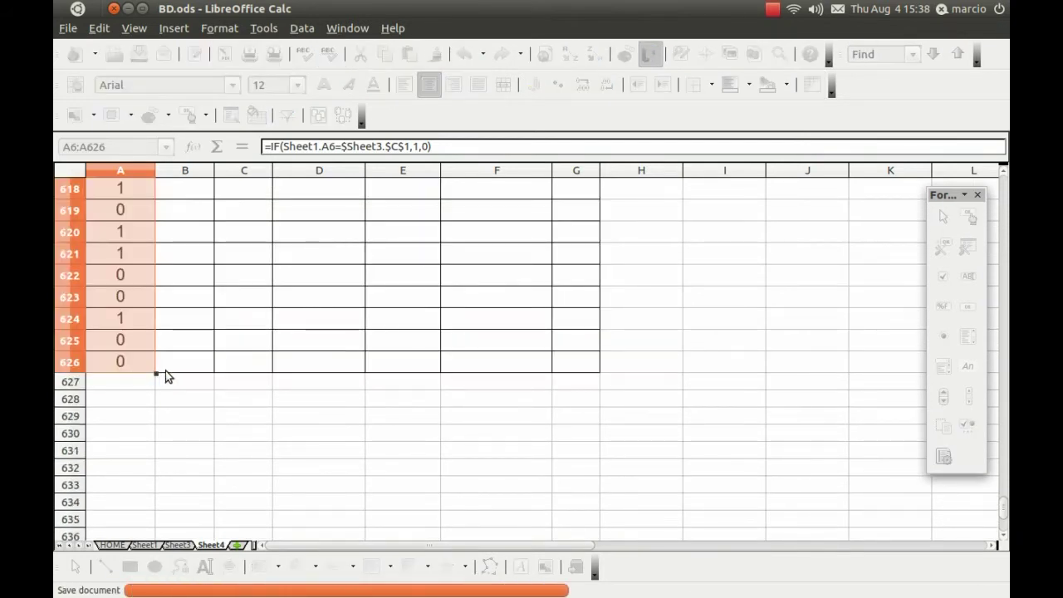
{"action": "left_click", "coordinate": [129, 364]}
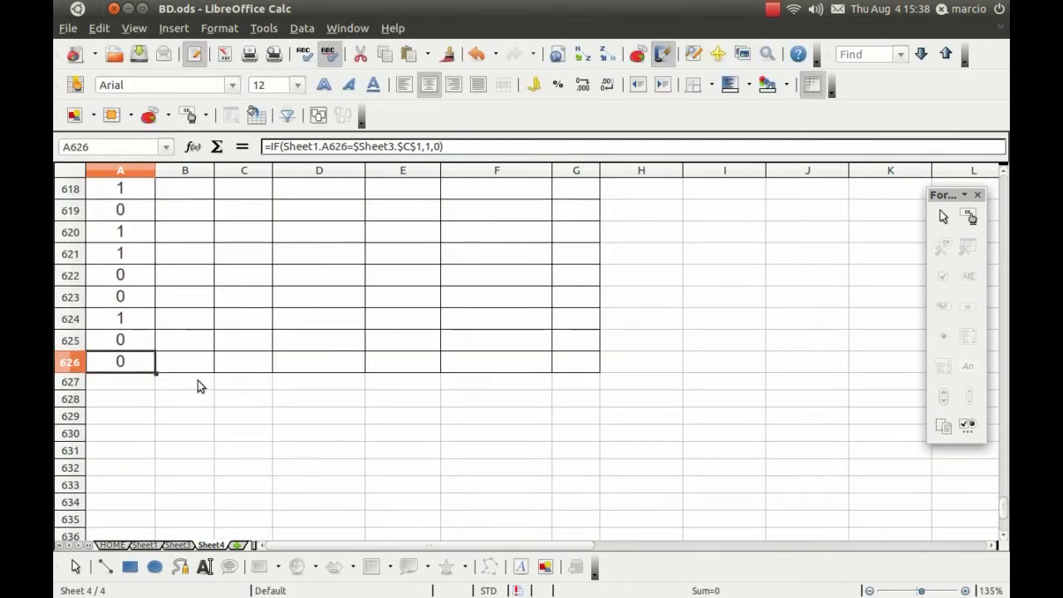
{"action": "key", "text": "ctrl+Home"}
{"action": "key", "text": "Right"}
{"action": "key", "text": "Down"}
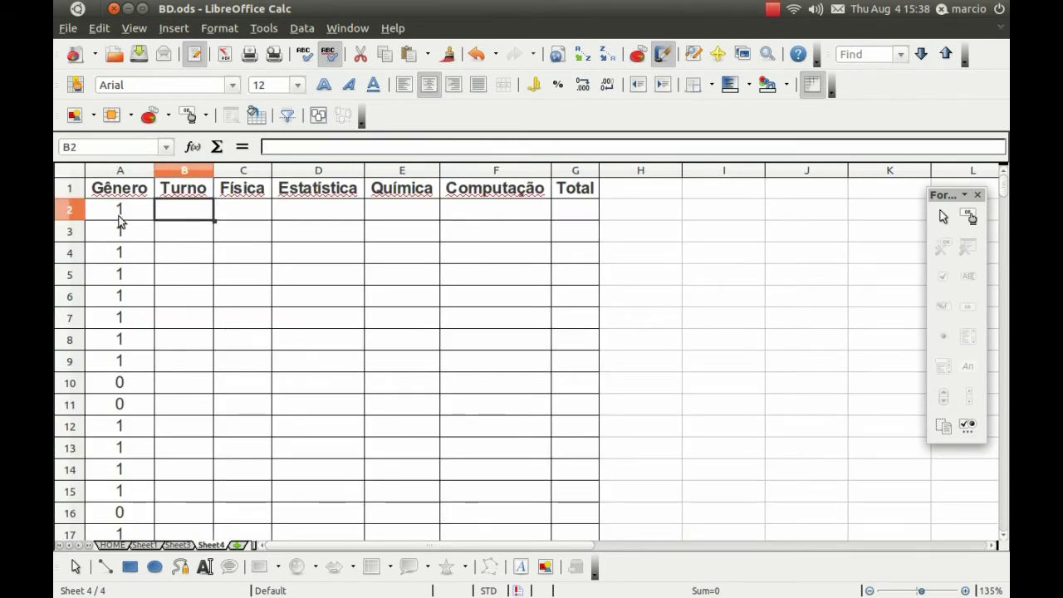
Copy the Gênero formula from A2 into B2 to start Sheet4's Turno column.
{"action": "left_click", "coordinate": [118, 212]}
{"action": "key", "text": "ctrl+c"}
{"action": "key", "text": "Right"}
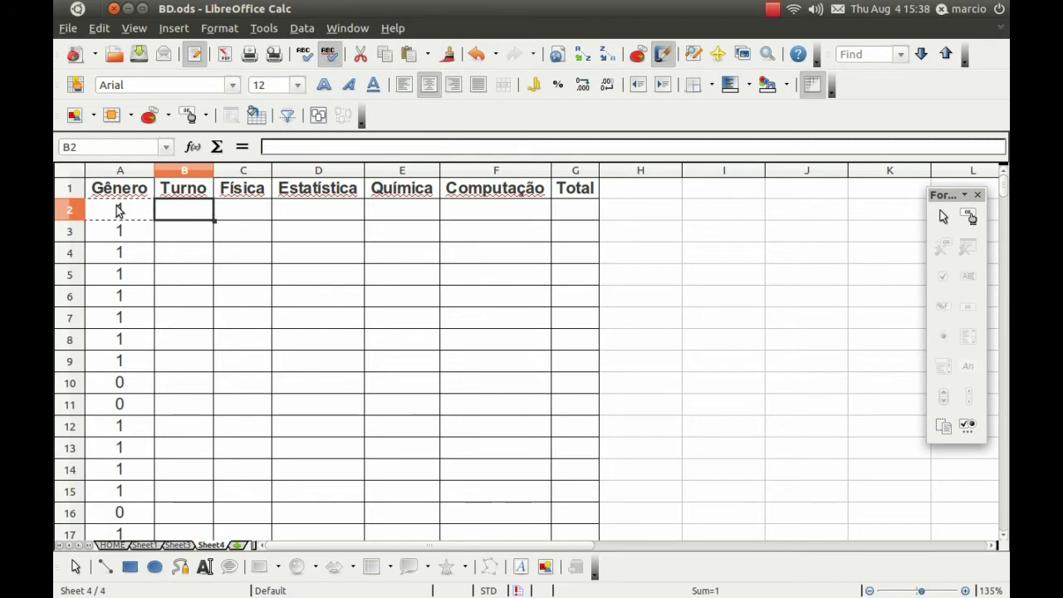
{"action": "key", "text": "ctrl+v"}
{"action": "key", "text": "Return"}
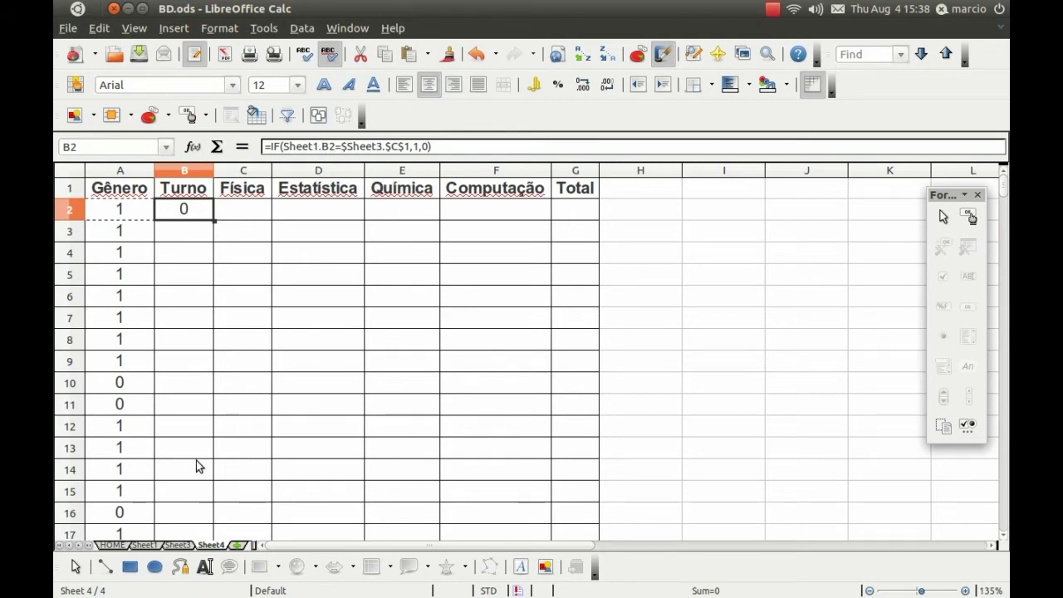
{"action": "left_click", "coordinate": [144, 545]}
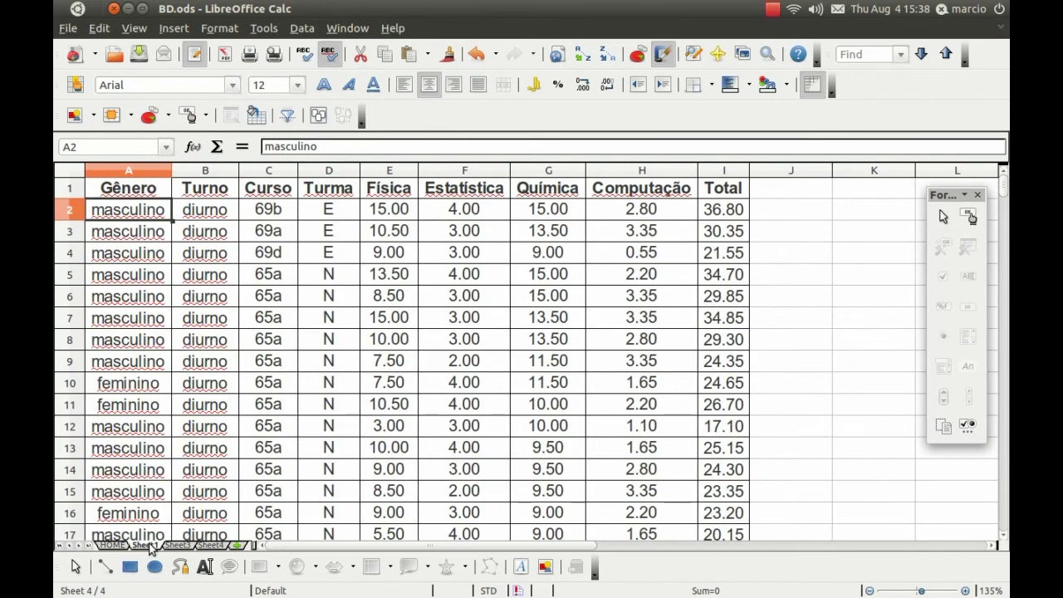
{"action": "left_click", "coordinate": [177, 544]}
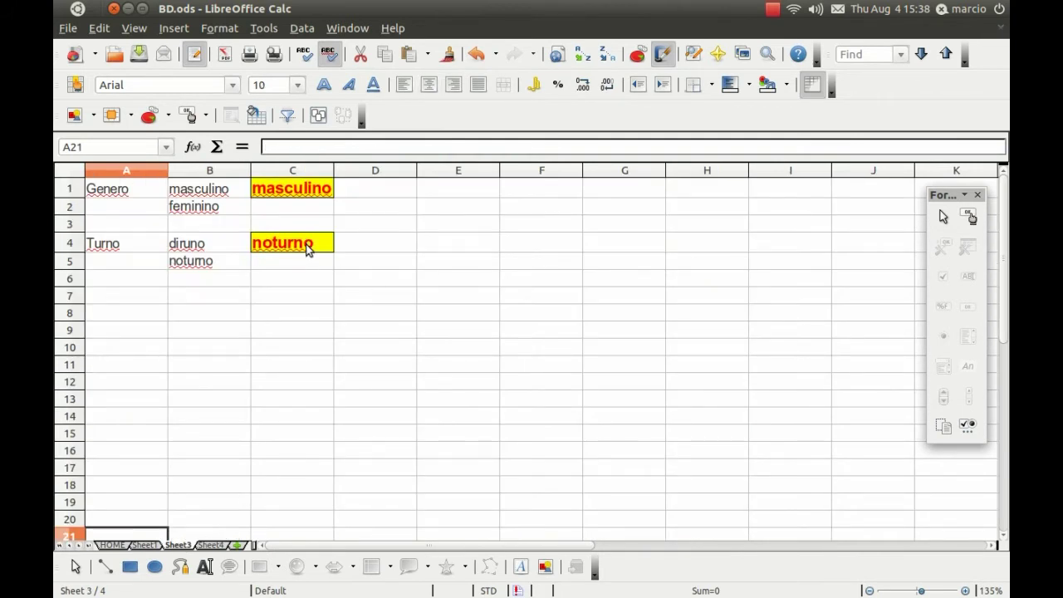
{"action": "left_click", "coordinate": [212, 545]}
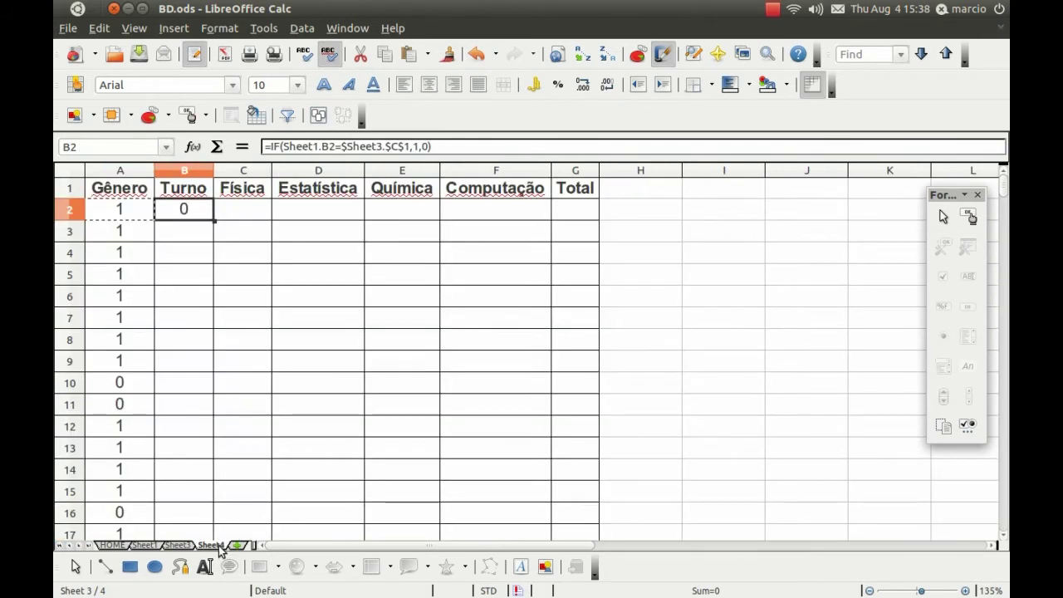
Change B2's Sheet3 criterion reference from $C$1 to $C$4, the noturno cell.
{"action": "left_click", "coordinate": [415, 147]}
{"action": "key", "text": "BackSpace"}
{"action": "type", "text": "4,"}
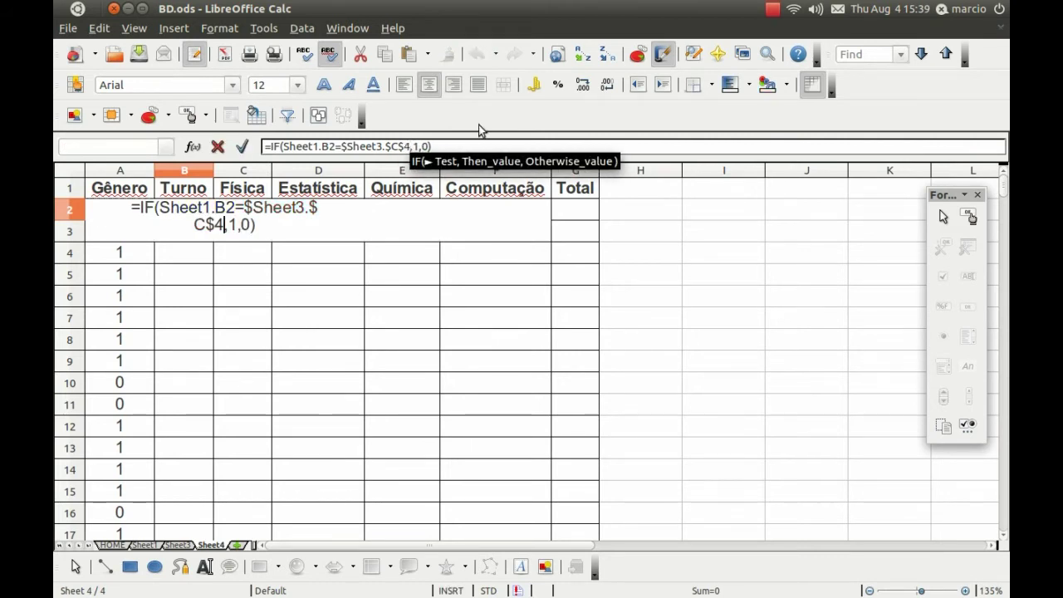
{"action": "key", "text": "Return"}
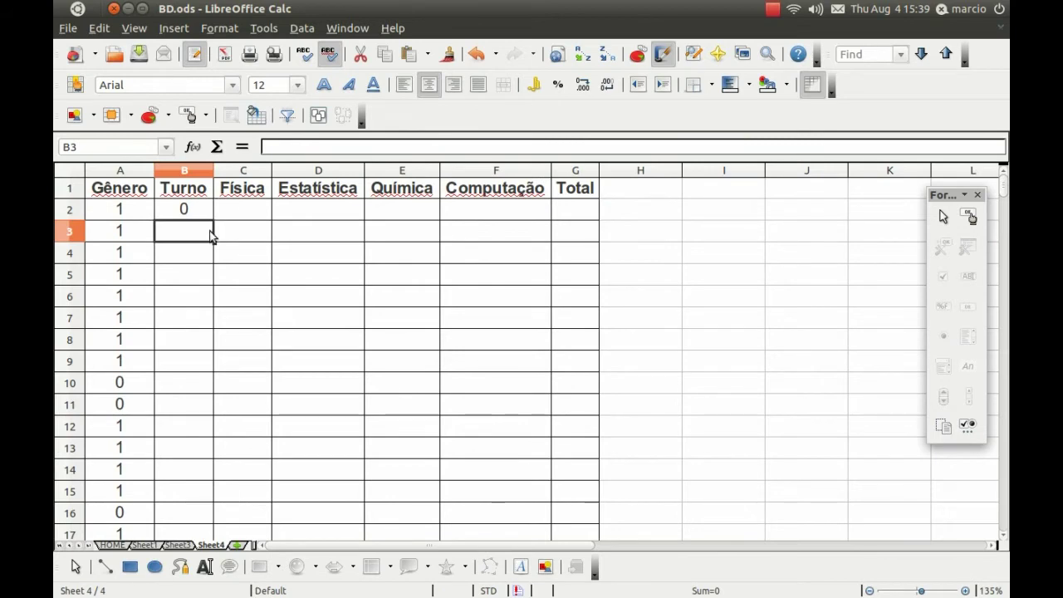
{"action": "left_click", "coordinate": [205, 212]}
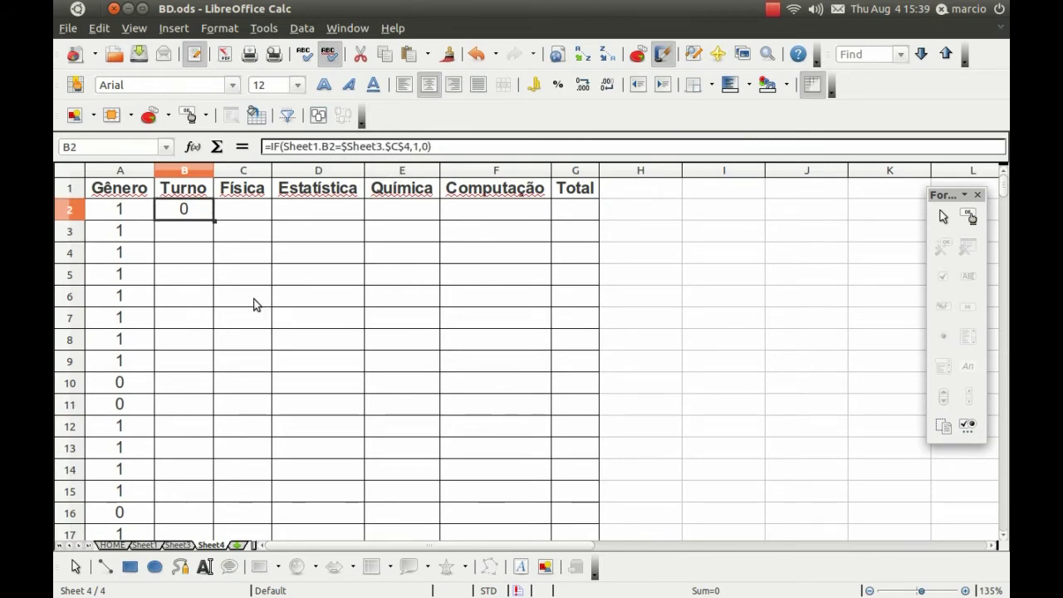
{"action": "left_click", "coordinate": [141, 547]}
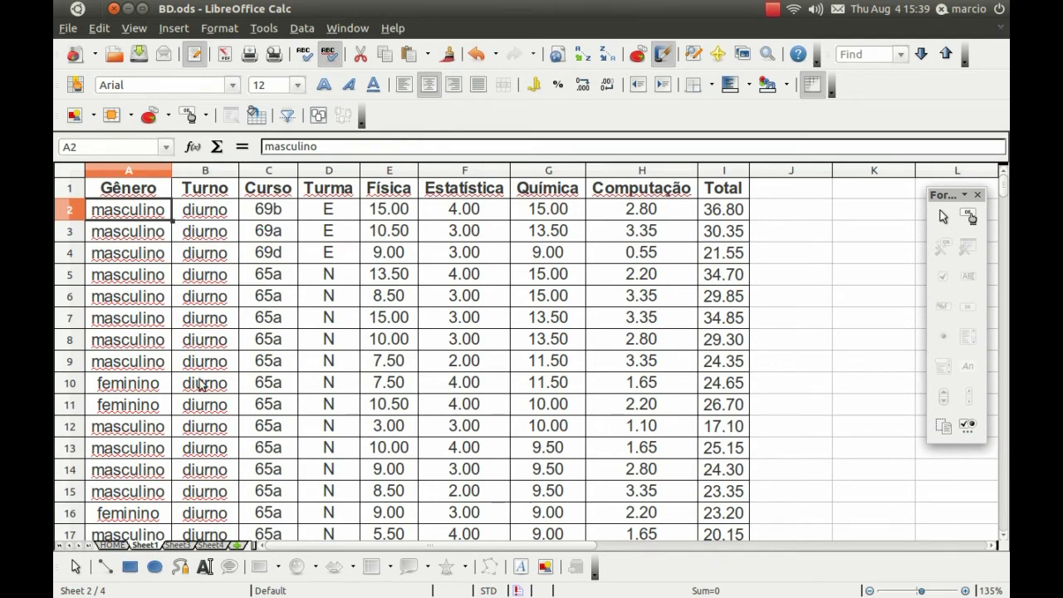
{"action": "left_click", "coordinate": [176, 545]}
{"action": "left_click", "coordinate": [217, 546]}
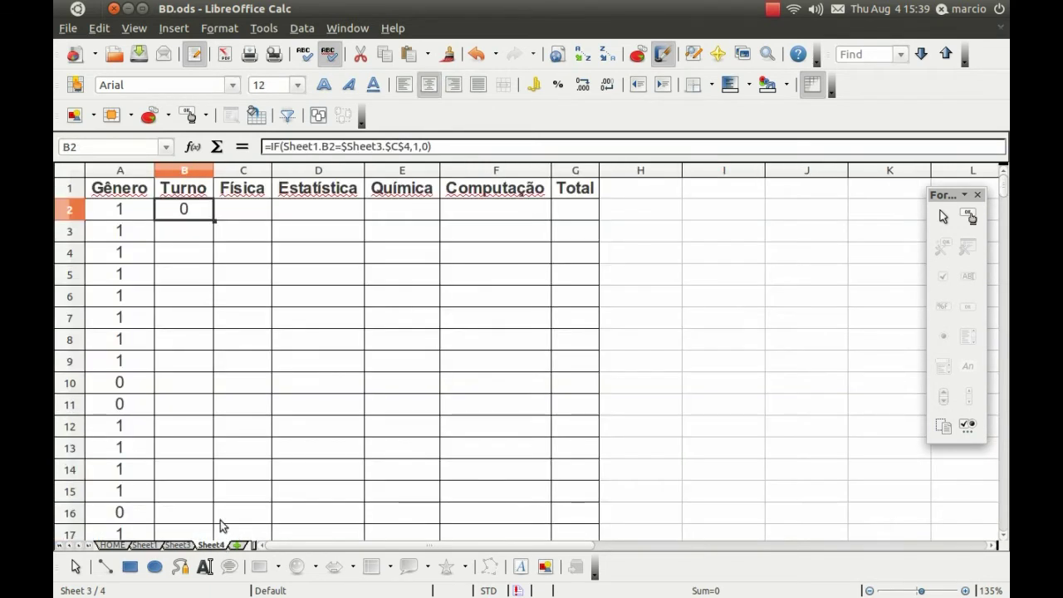
Fill B2's Turno formula down column B through row 626.
{"action": "left_click", "coordinate": [215, 219]}
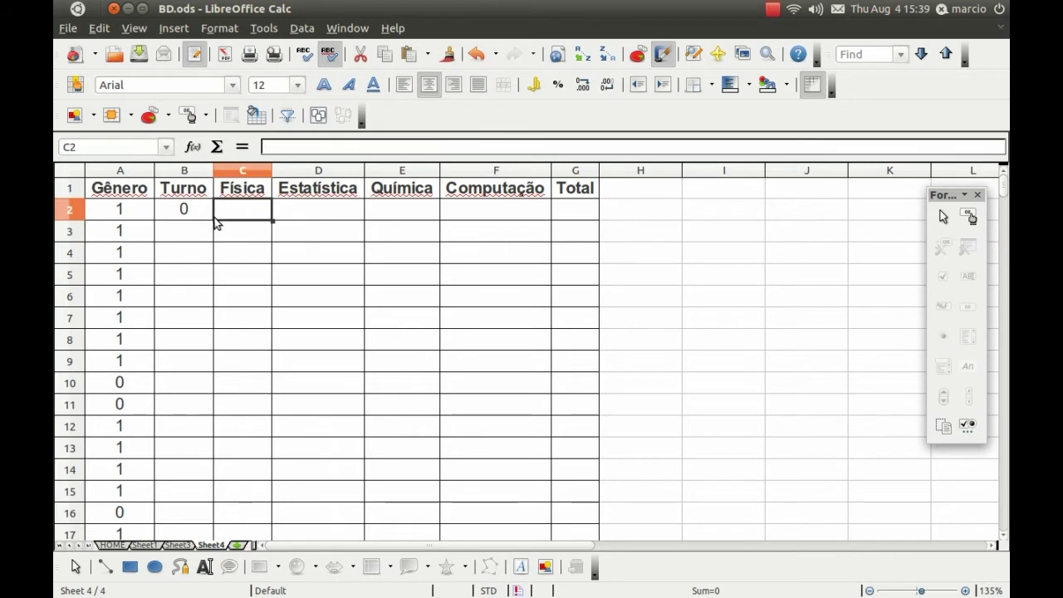
{"action": "left_click_drag", "start_coordinate": [214, 219], "coordinate": [182, 594]}
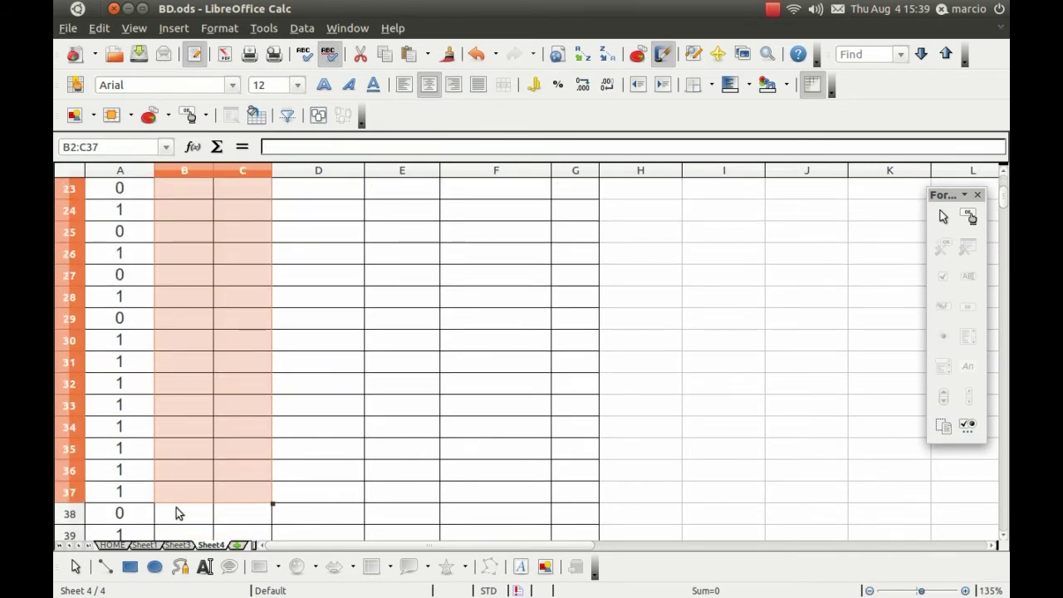
{"action": "left_click_drag", "start_coordinate": [183, 595], "coordinate": [180, 595]}
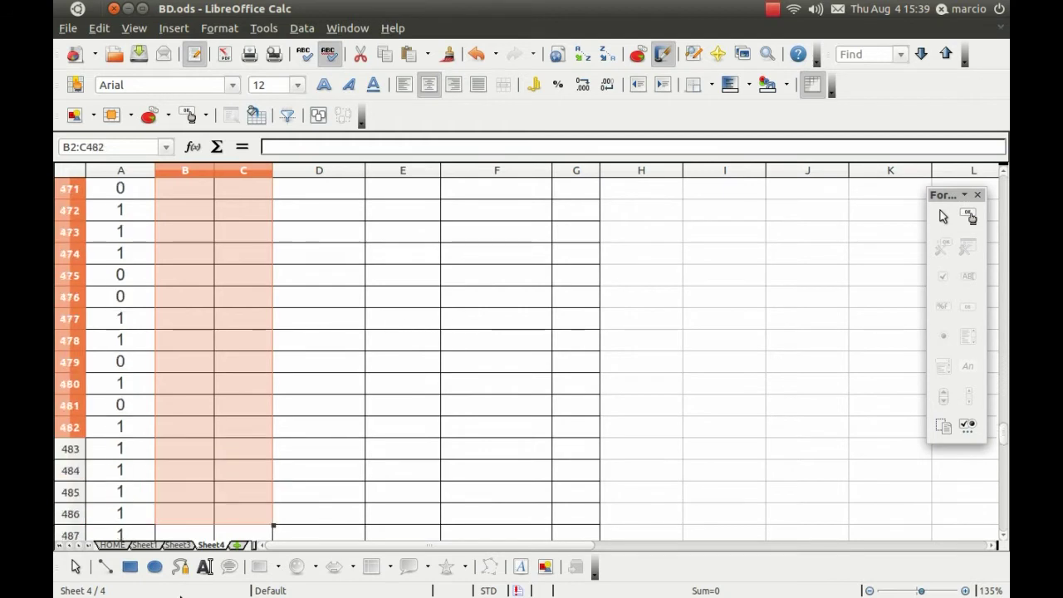
{"action": "mouse_move", "coordinate": [179, 594]}
{"action": "left_mouse_down"}
{"action": "mouse_move", "coordinate": [150, 352]}
{"action": "mouse_move", "coordinate": [175, 306]}
{"action": "left_mouse_up"}
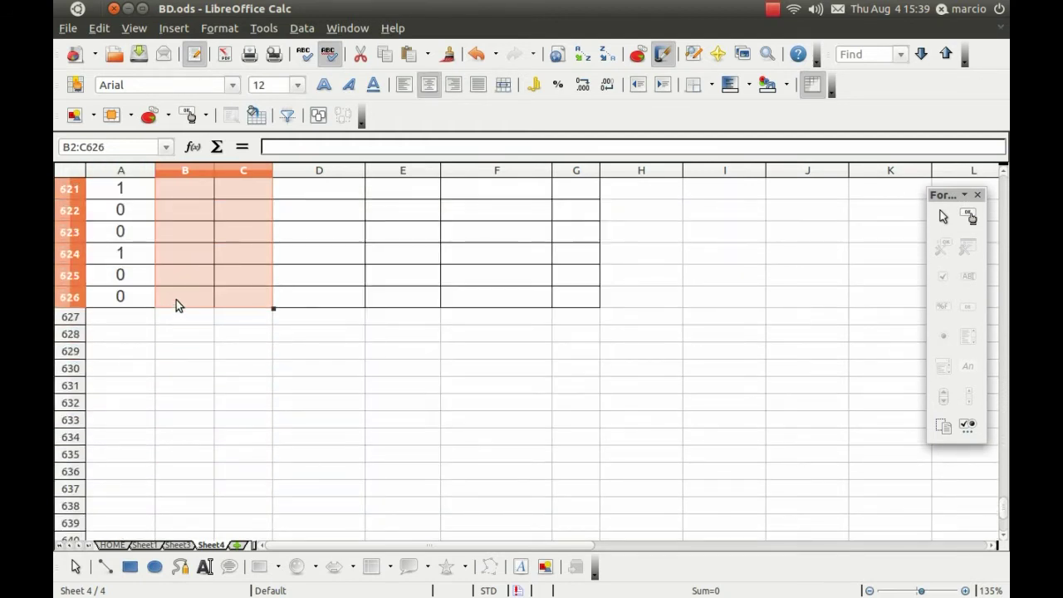
{"action": "left_click", "coordinate": [176, 301]}
{"action": "key", "text": "ctrl+Up"}
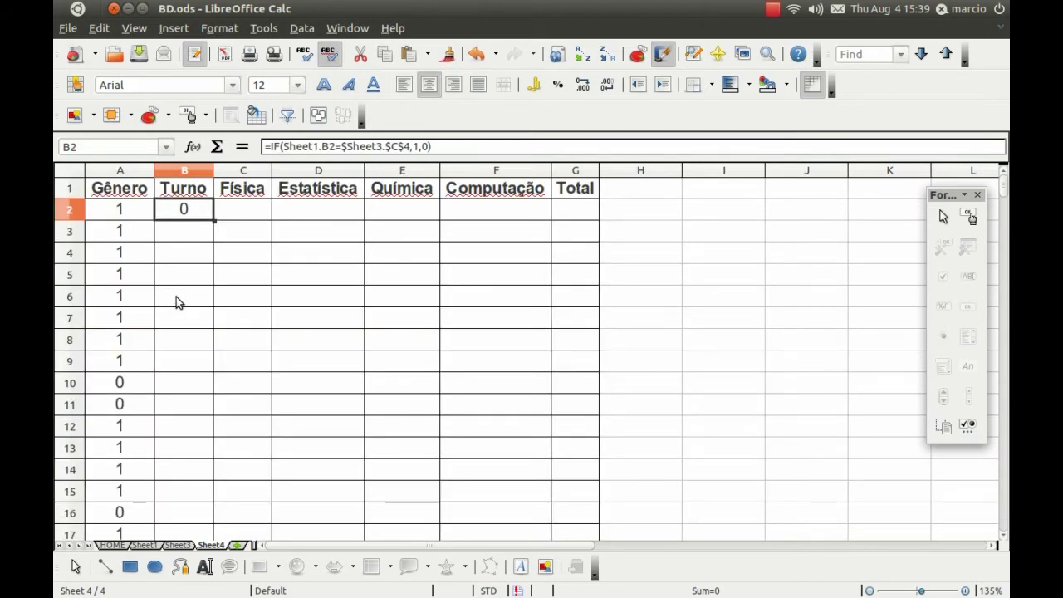
{"action": "double_click", "coordinate": [214, 218]}
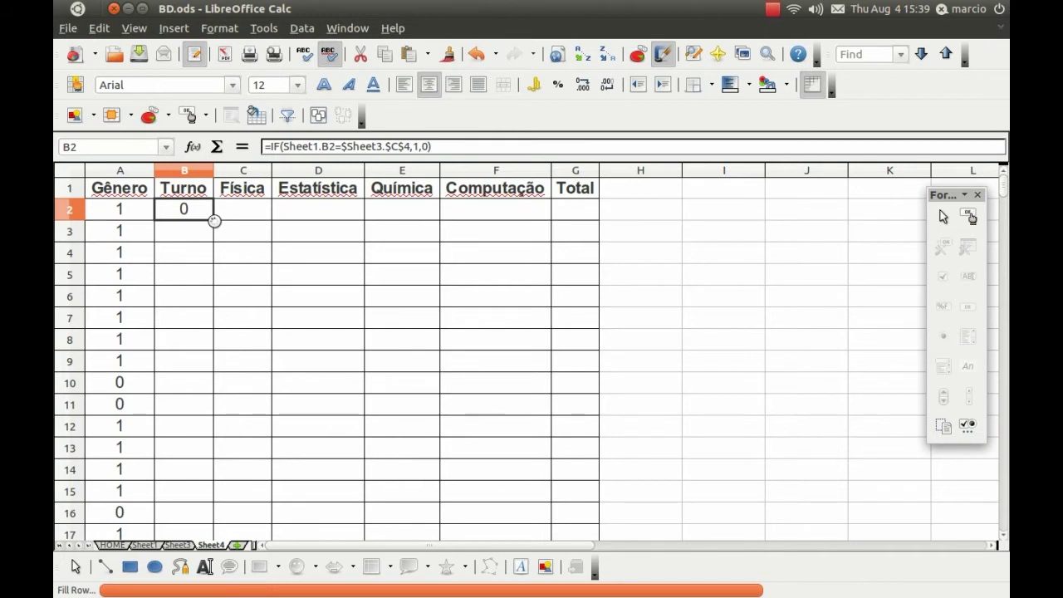
Check the copied Turno formulas in column B against Sheet3's noturno criterion.
{"action": "left_click", "coordinate": [202, 235]}
{"action": "left_click", "coordinate": [204, 219]}
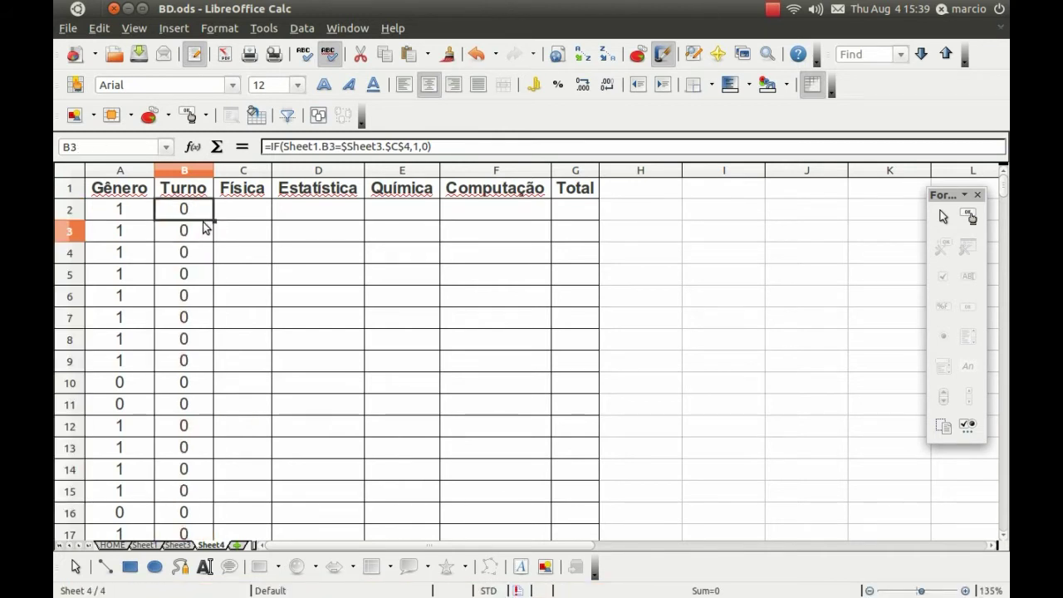
{"action": "key", "text": "Down"}
{"action": "key", "text": "Down"}
{"action": "key", "text": "Down"}
{"action": "key", "text": "Down"}
{"action": "key", "text": "Down"}
{"action": "key", "text": "Down"}
{"action": "key", "text": "Down"}
{"action": "key", "text": "Down"}
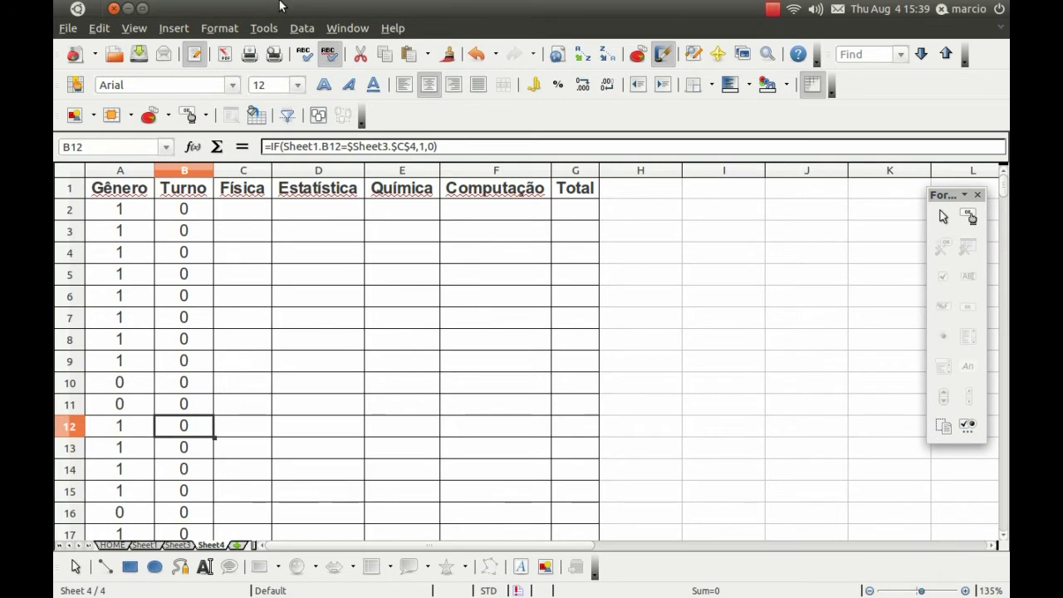
{"action": "key", "text": "Down"}
{"action": "key", "text": "Down"}
{"action": "key", "text": "Down"}
{"action": "key", "text": "Down"}
{"action": "key", "text": "Down"}
{"action": "key", "text": "Down"}
{"action": "key", "text": "Down"}
{"action": "key", "text": "Down"}
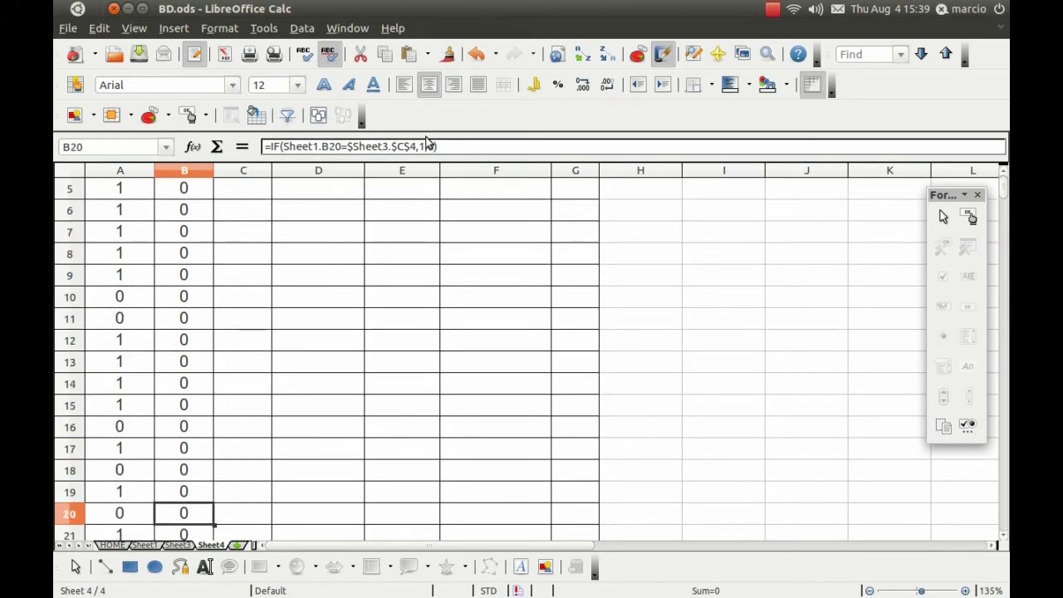
{"action": "key", "text": "Up"}
{"action": "key", "text": "Up"}
{"action": "key", "text": "Up"}
{"action": "key", "text": "Up"}
{"action": "key", "text": "Up"}
{"action": "key", "text": "Up"}
{"action": "key", "text": "Up"}
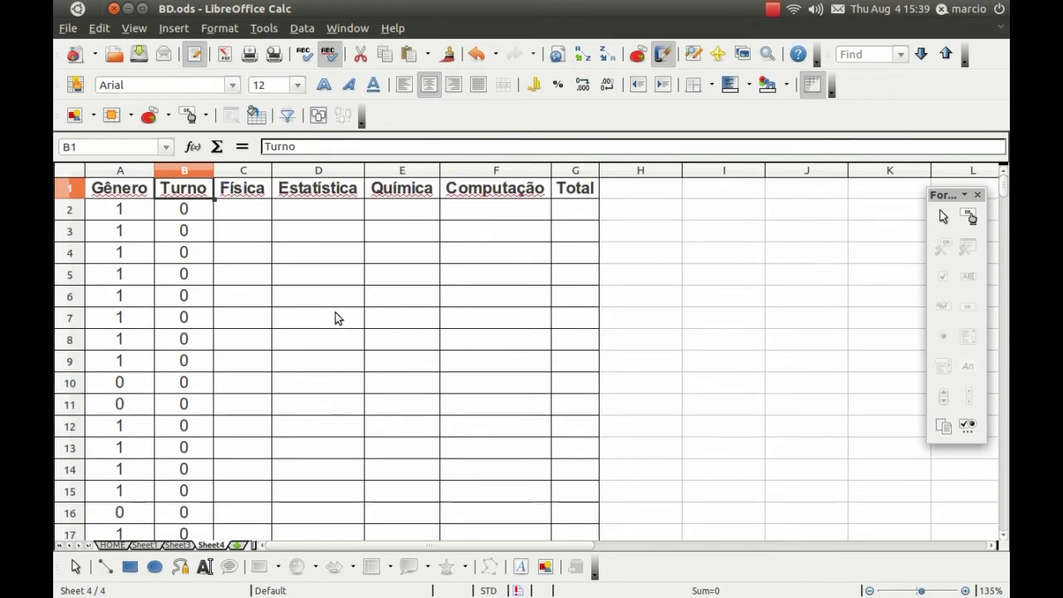
{"action": "key", "text": "Down"}
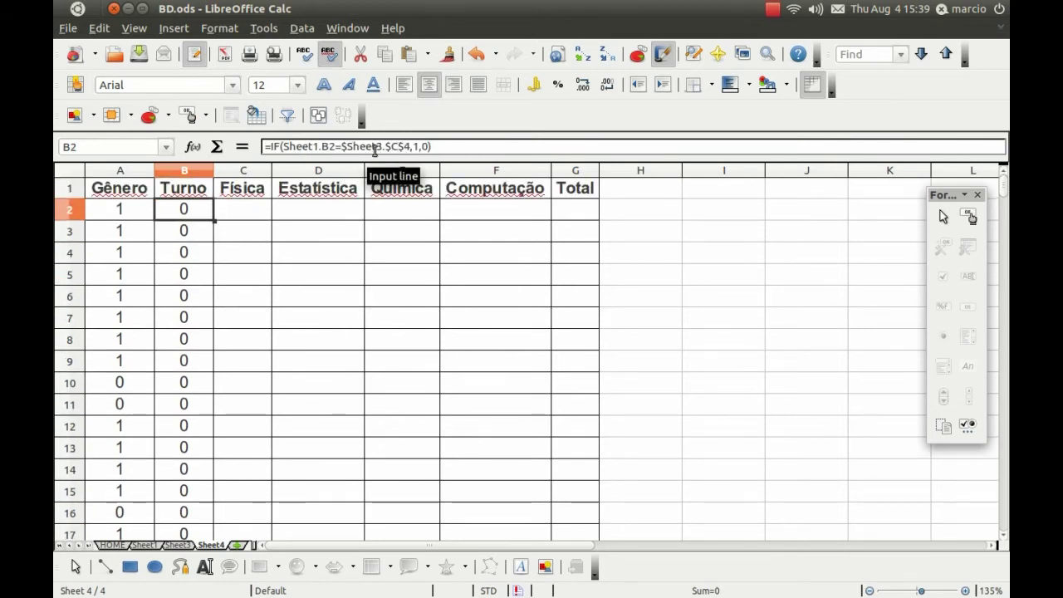
{"action": "left_click", "coordinate": [177, 546]}
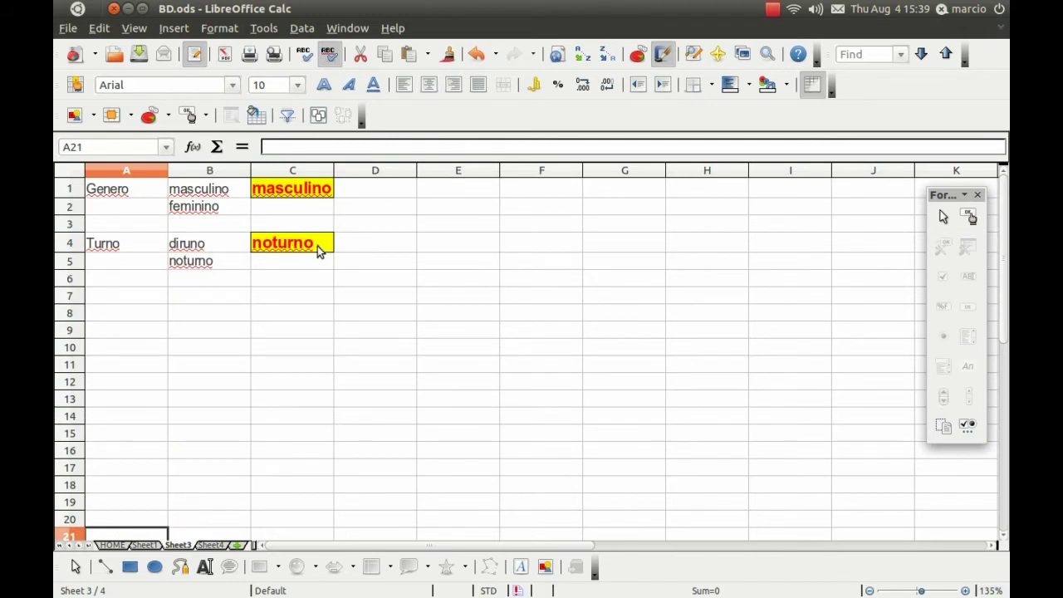
{"action": "left_click", "coordinate": [212, 546]}
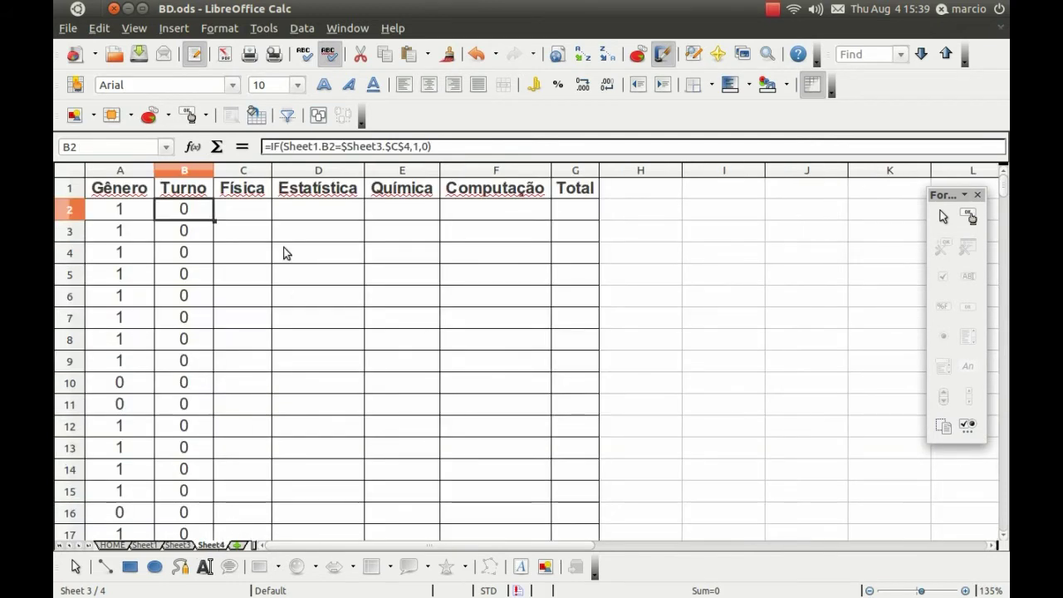
{"action": "left_click", "coordinate": [249, 213]}
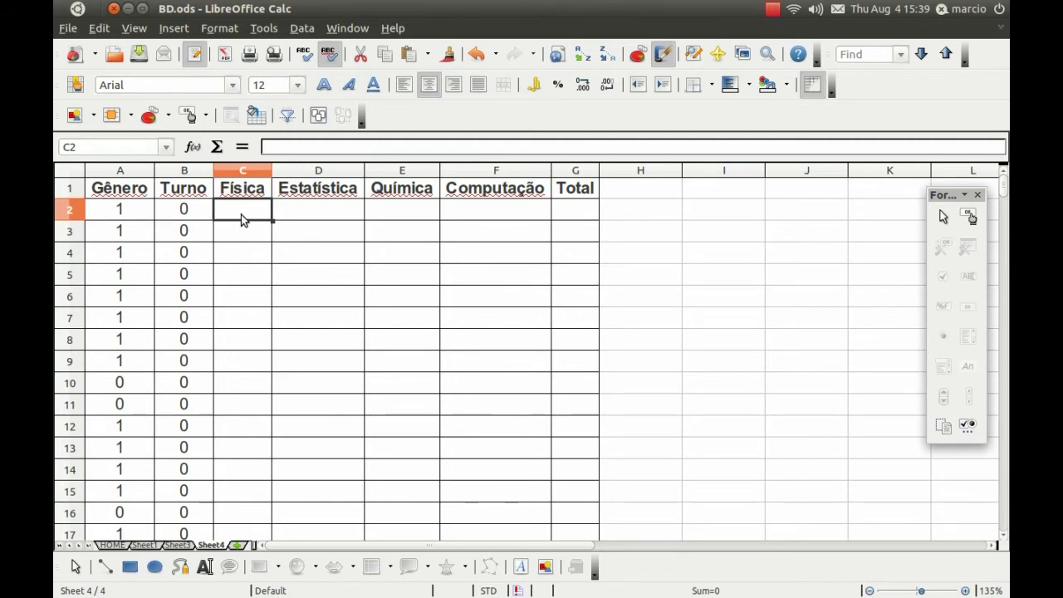
Enter =A2*B2*Sheet1.E2 in Sheet4's C2 to compute the first Física score.
{"action": "type", "text": "="}
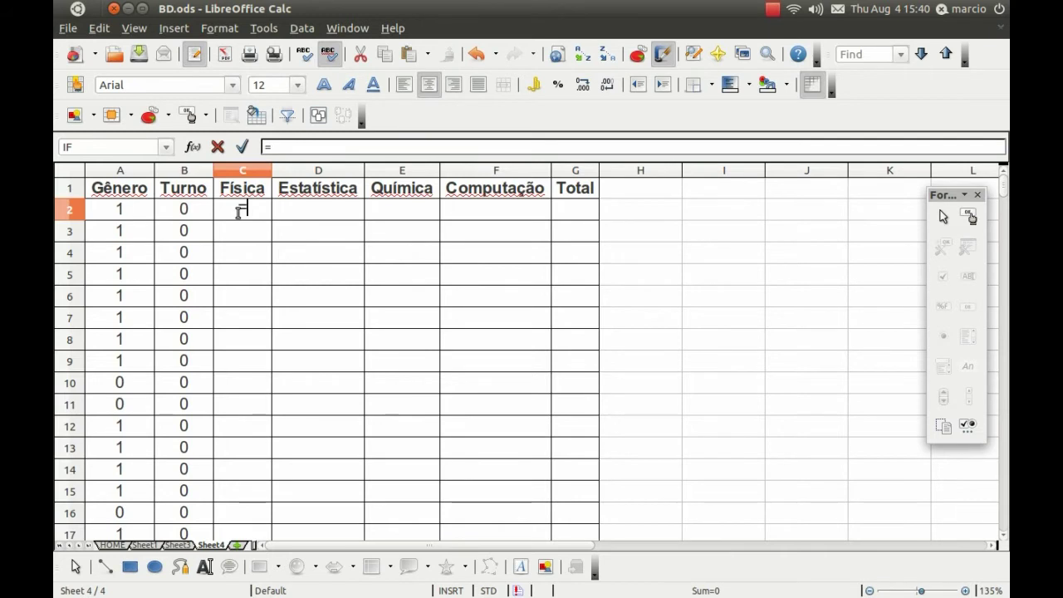
{"action": "left_click", "coordinate": [136, 214]}
{"action": "type", "text": "*"}
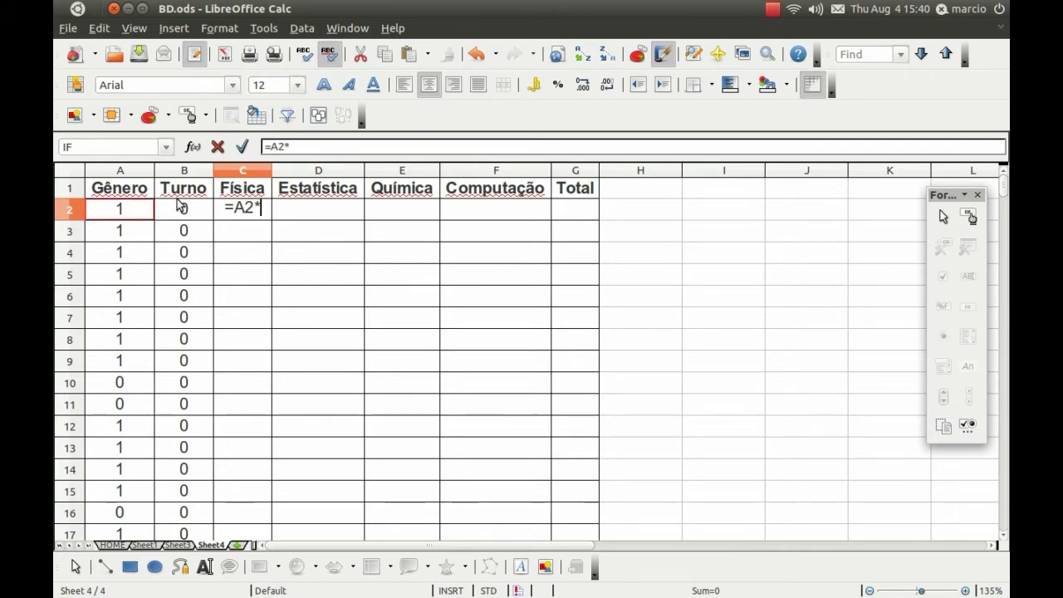
{"action": "left_click", "coordinate": [179, 211]}
{"action": "type", "text": "*"}
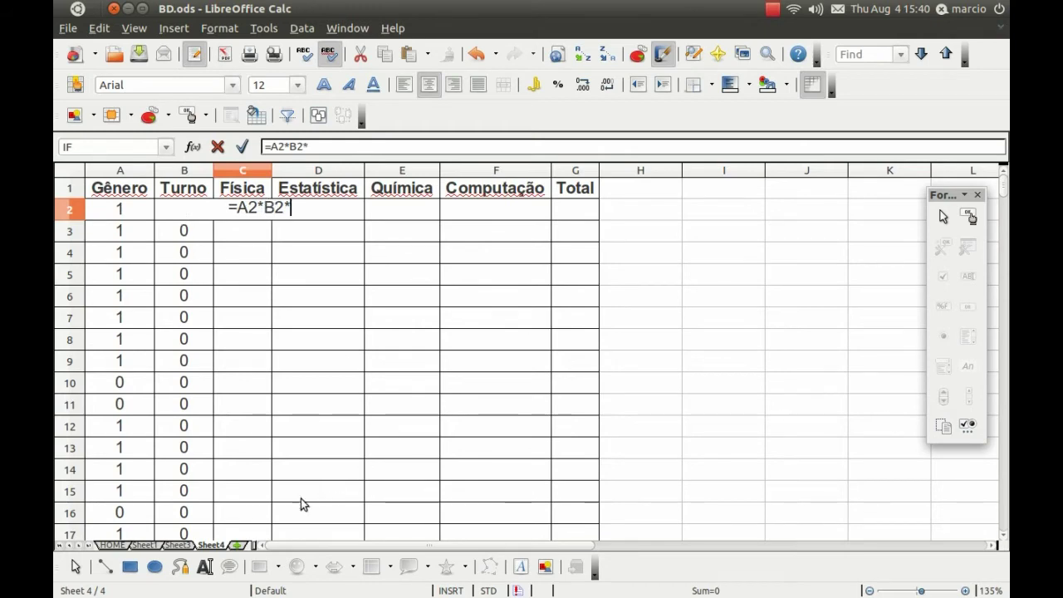
{"action": "left_click", "coordinate": [146, 545]}
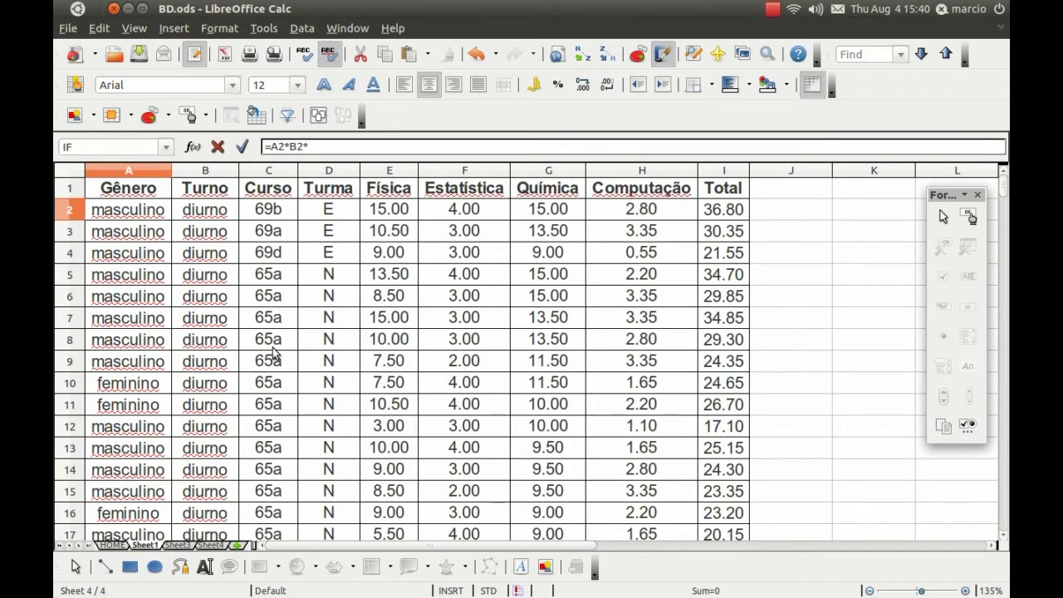
{"action": "left_click", "coordinate": [397, 216]}
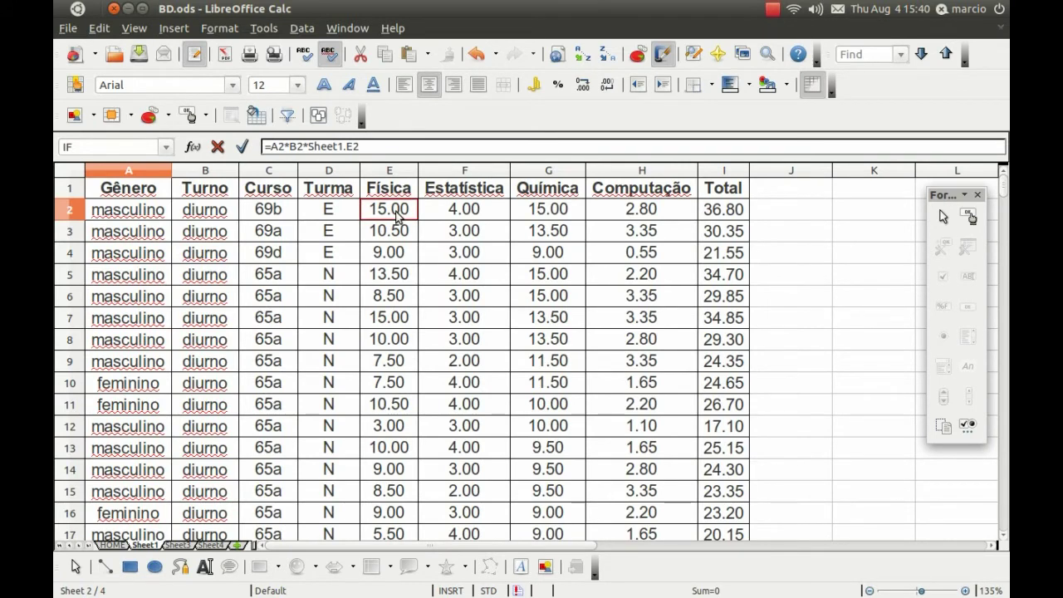
{"action": "key", "text": "Return"}
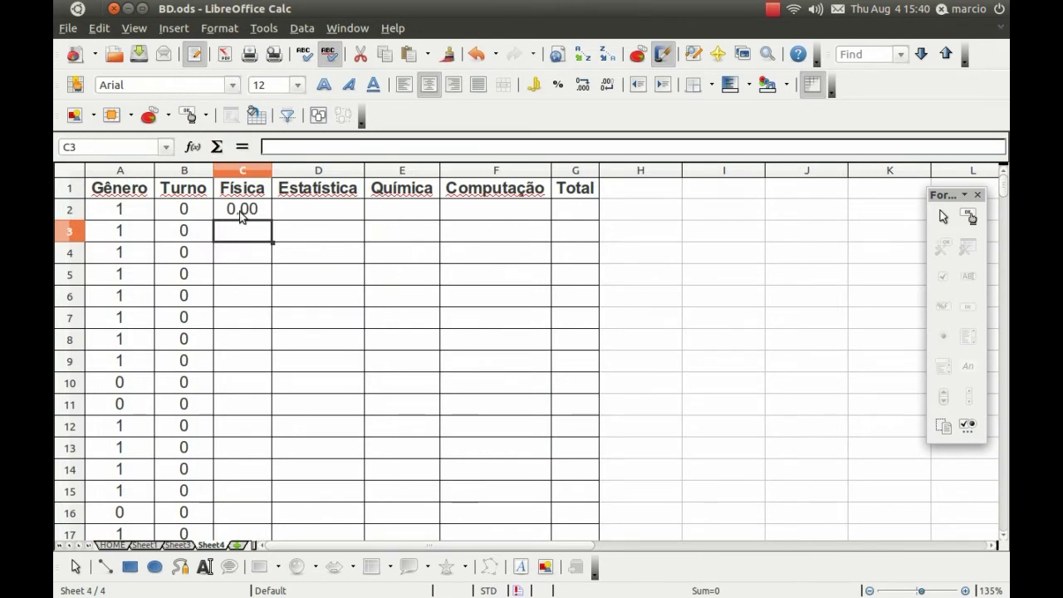
{"action": "left_click", "coordinate": [240, 212]}
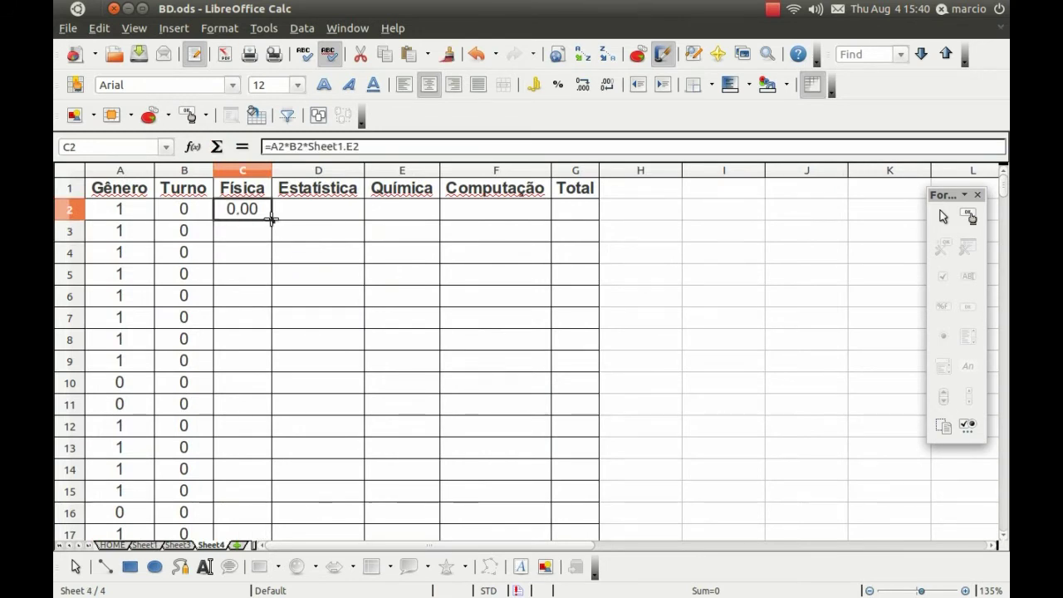
Fill the Física formula in C2 down column C.
{"action": "double_click", "coordinate": [272, 218]}
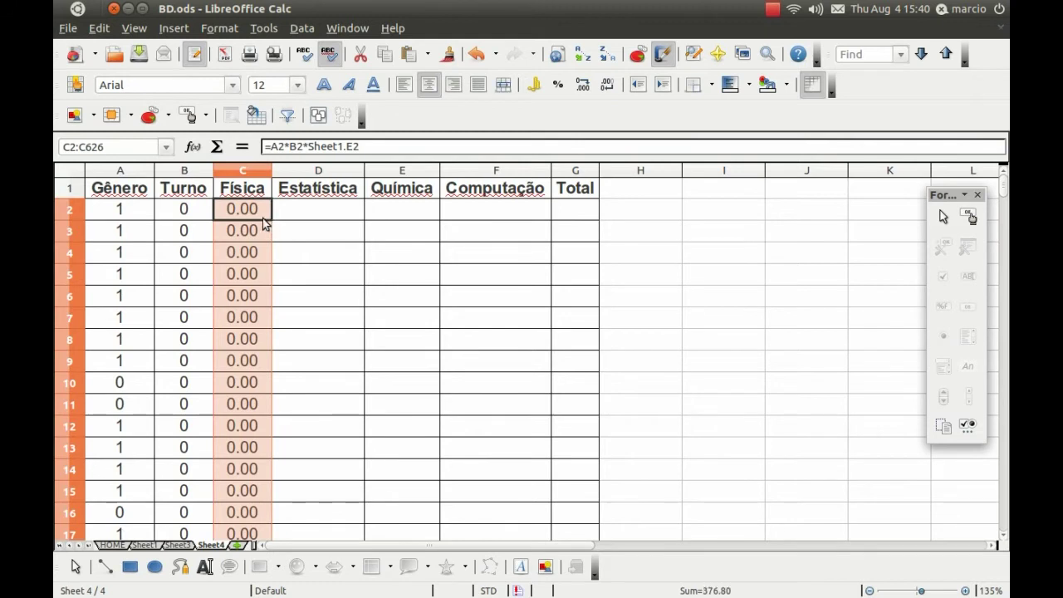
{"action": "left_click", "coordinate": [254, 215]}
{"action": "key", "text": "Down"}
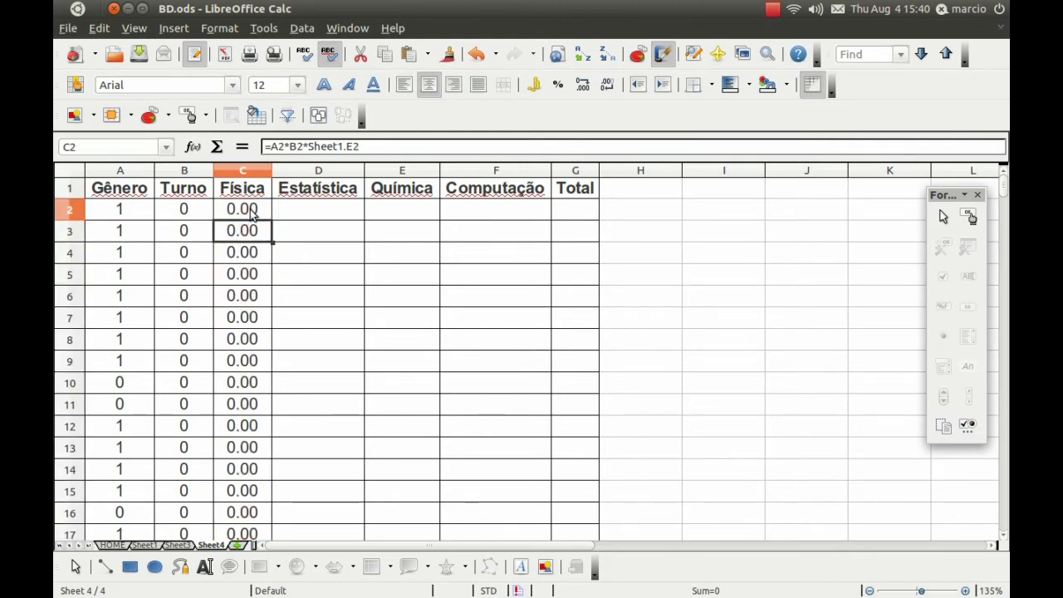
{"action": "left_click", "coordinate": [253, 214]}
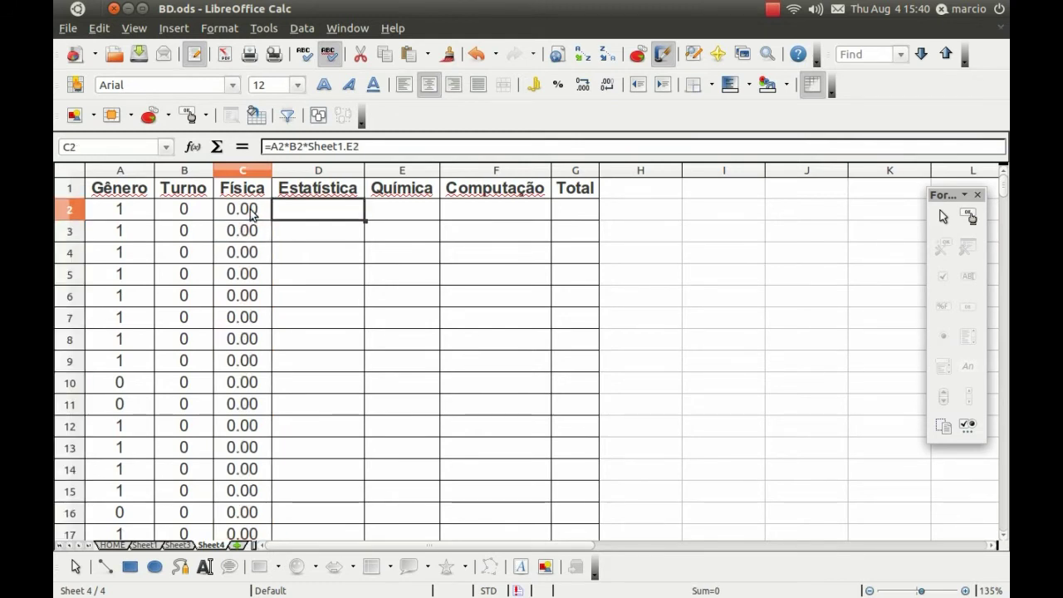
{"action": "key", "text": "Right"}
{"action": "left_click", "coordinate": [254, 213]}
Copy C2's formula into Estatística D2 and fill it down the column.
{"action": "key", "text": "ctrl+c"}
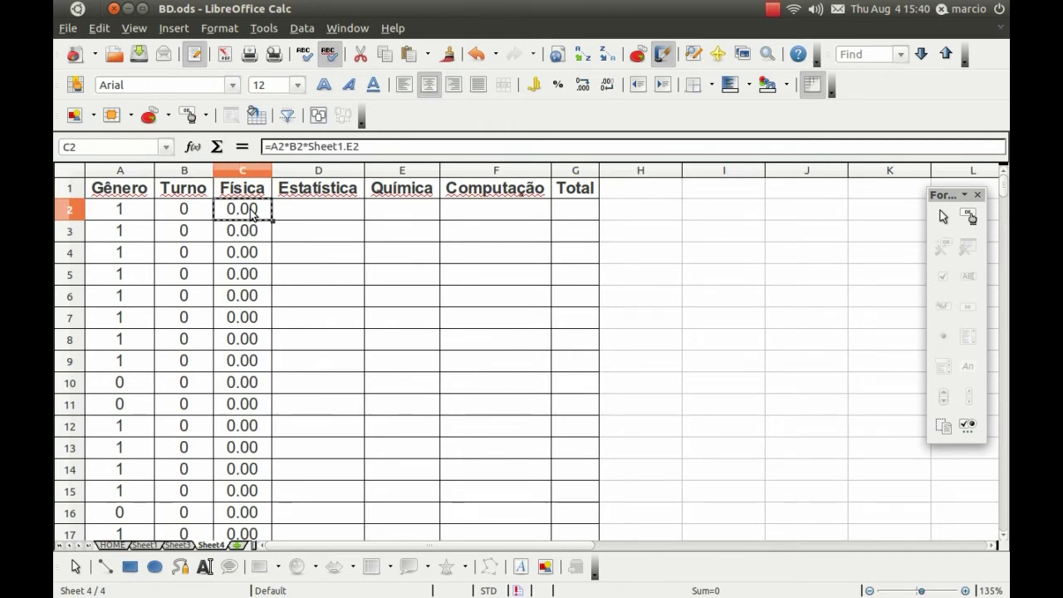
{"action": "key", "text": "Right"}
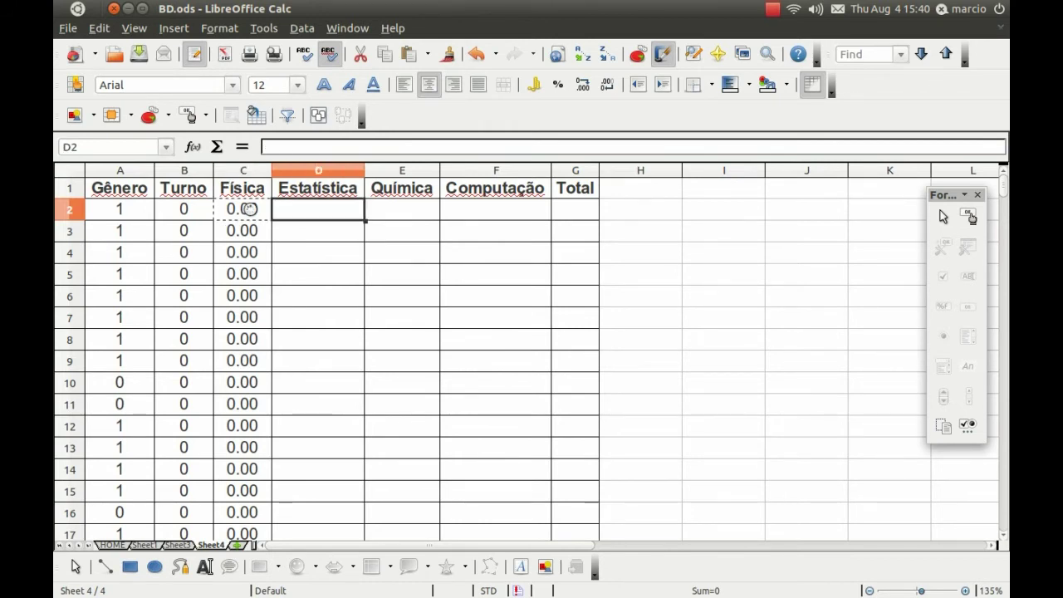
{"action": "key", "text": "ctrl+v"}
{"action": "key", "text": "Return"}
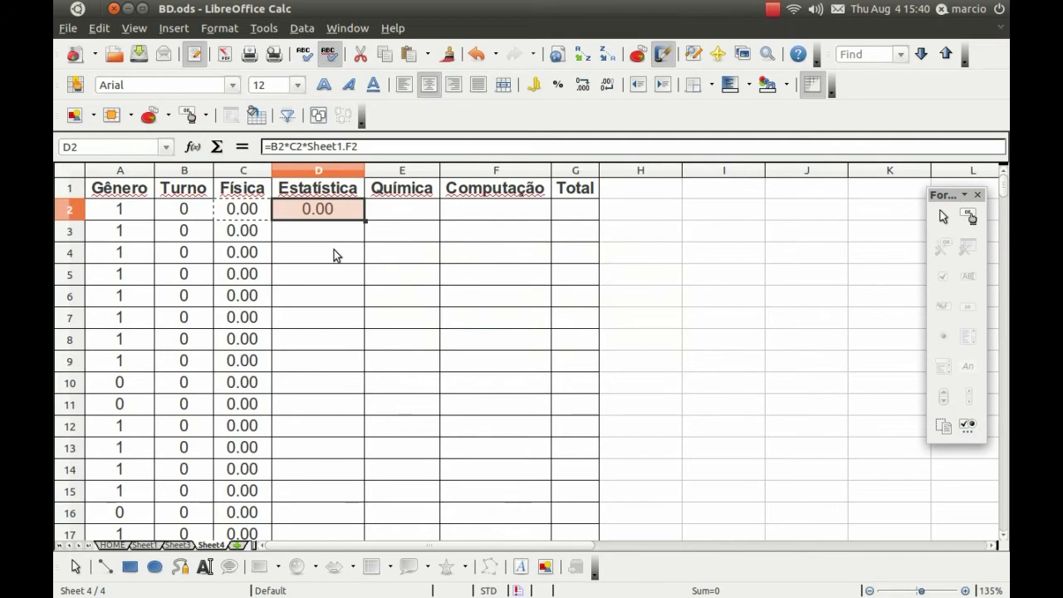
{"action": "left_click", "coordinate": [174, 544]}
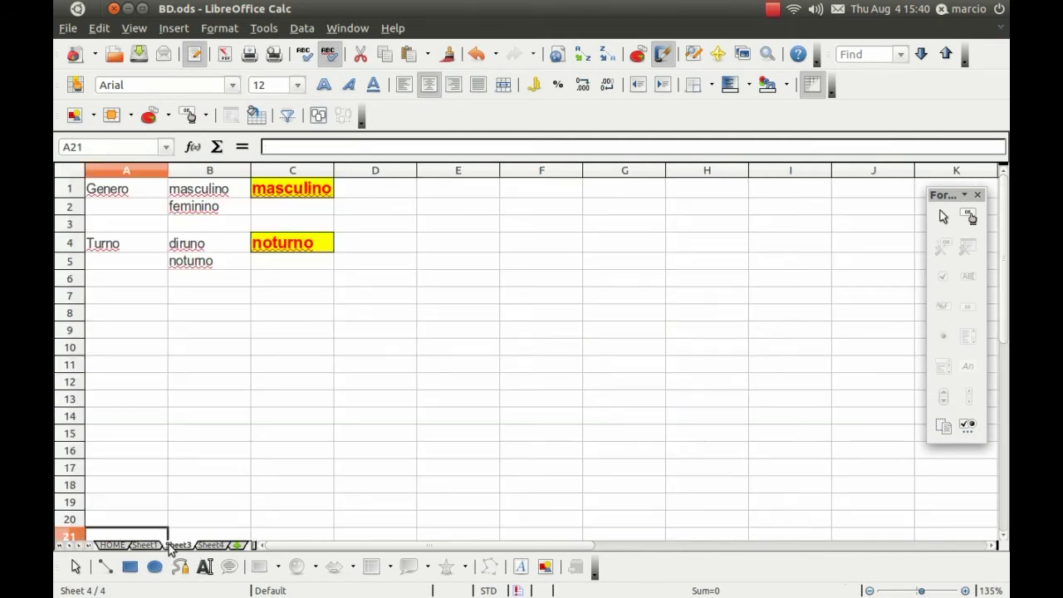
{"action": "left_click", "coordinate": [156, 546]}
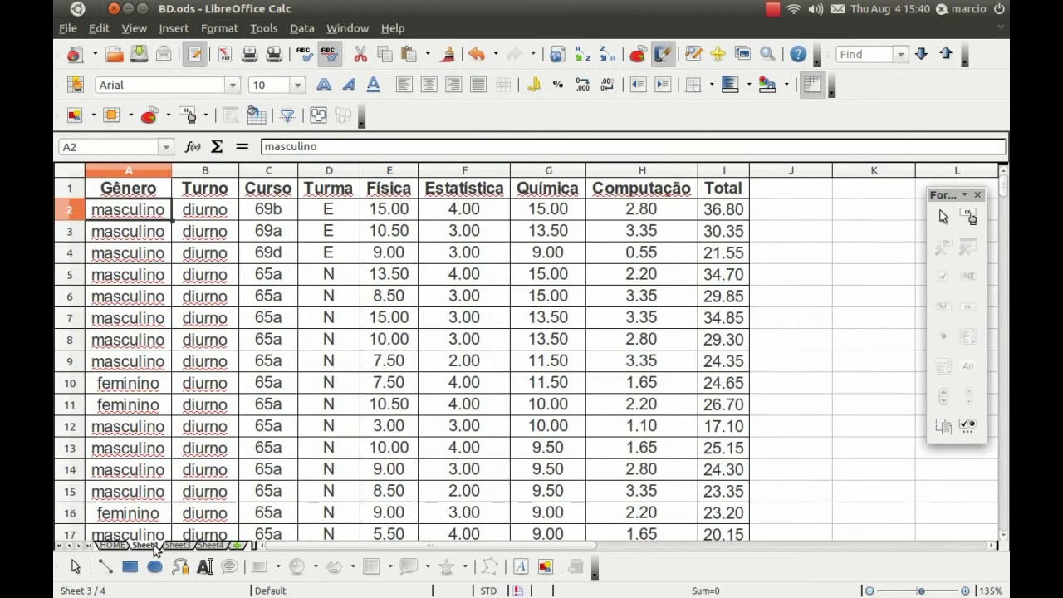
{"action": "left_click", "coordinate": [212, 546]}
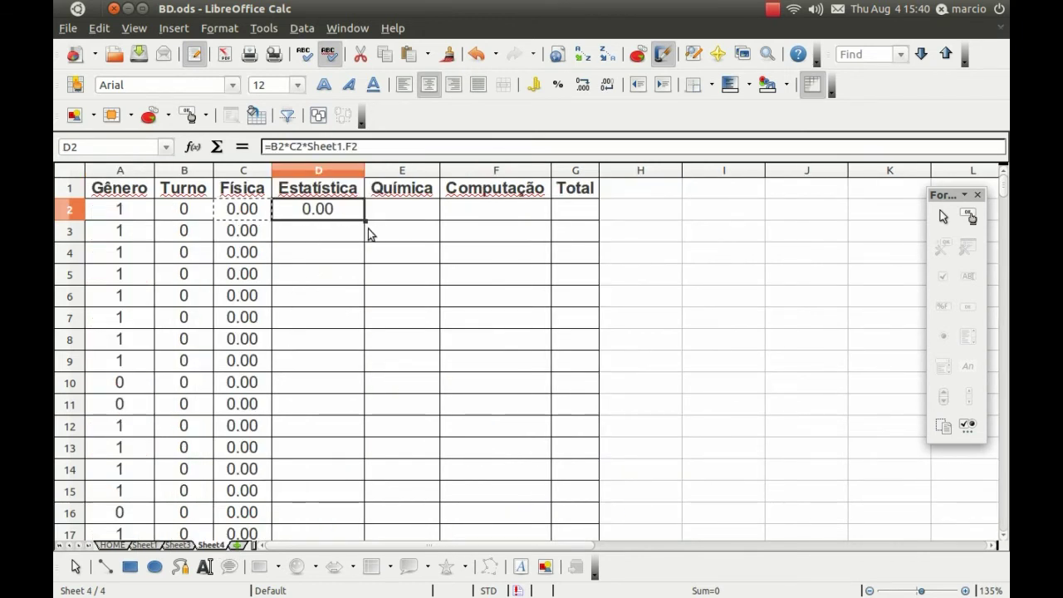
{"action": "double_click", "coordinate": [364, 219]}
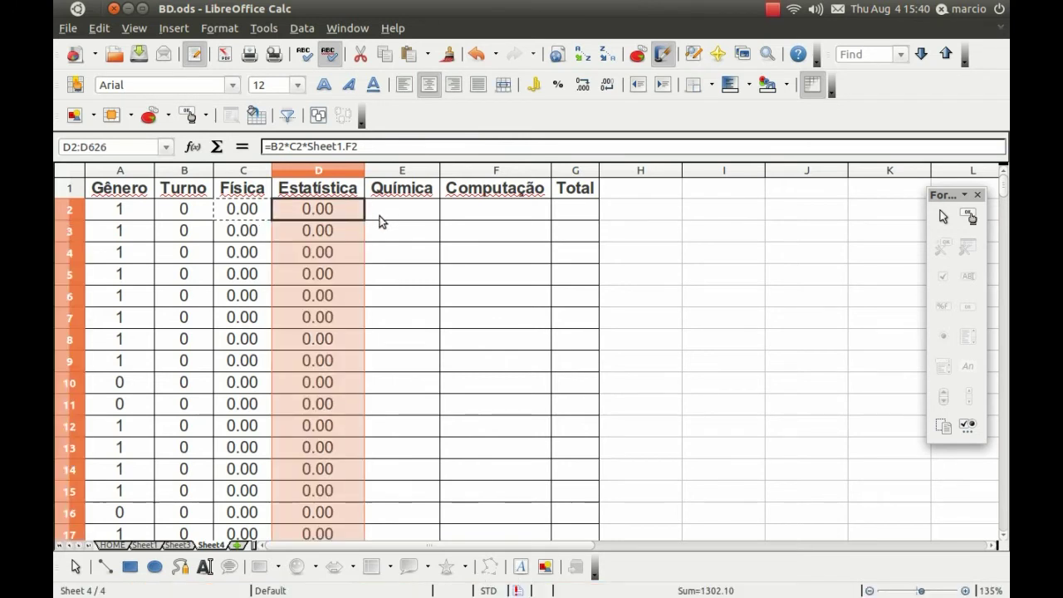
Copy the formula into Química E2 and Computação F2, filling both columns down.
{"action": "left_click", "coordinate": [345, 214]}
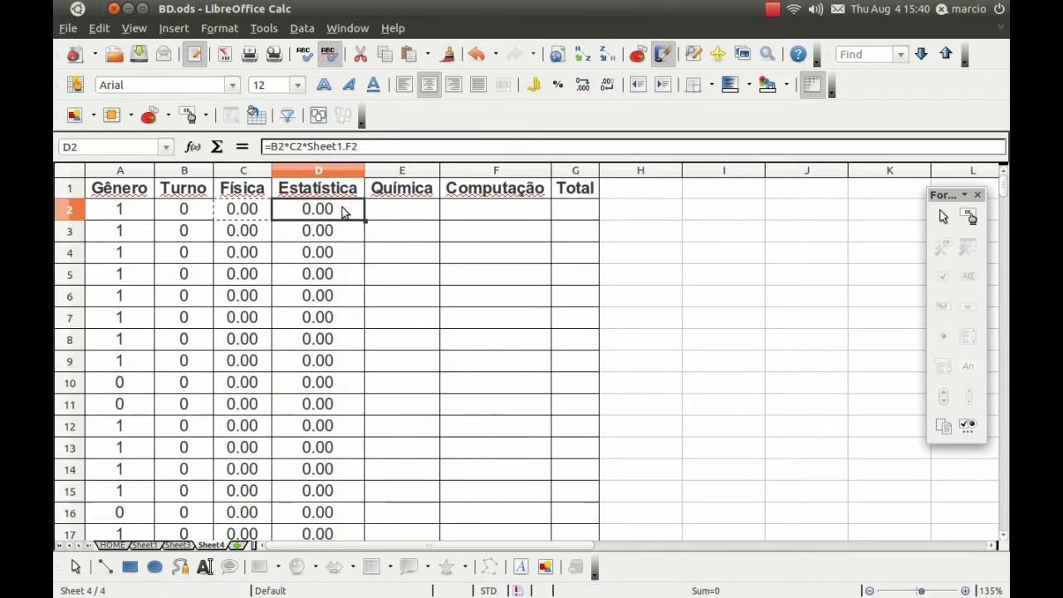
{"action": "key", "text": "ctrl+c"}
{"action": "key", "text": "Right"}
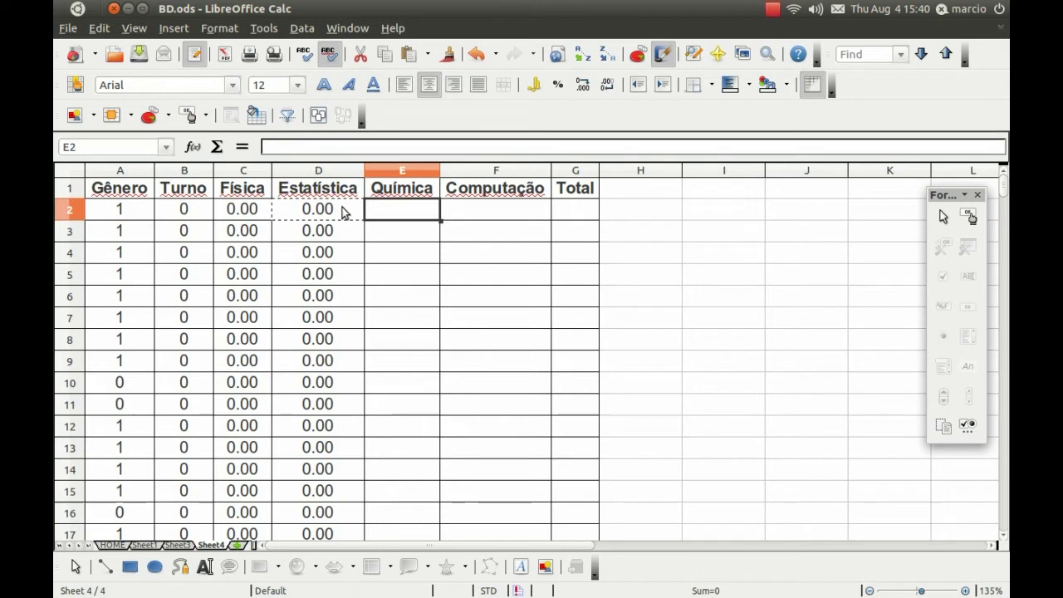
{"action": "key", "text": "ctrl+v"}
{"action": "key", "text": "Return"}
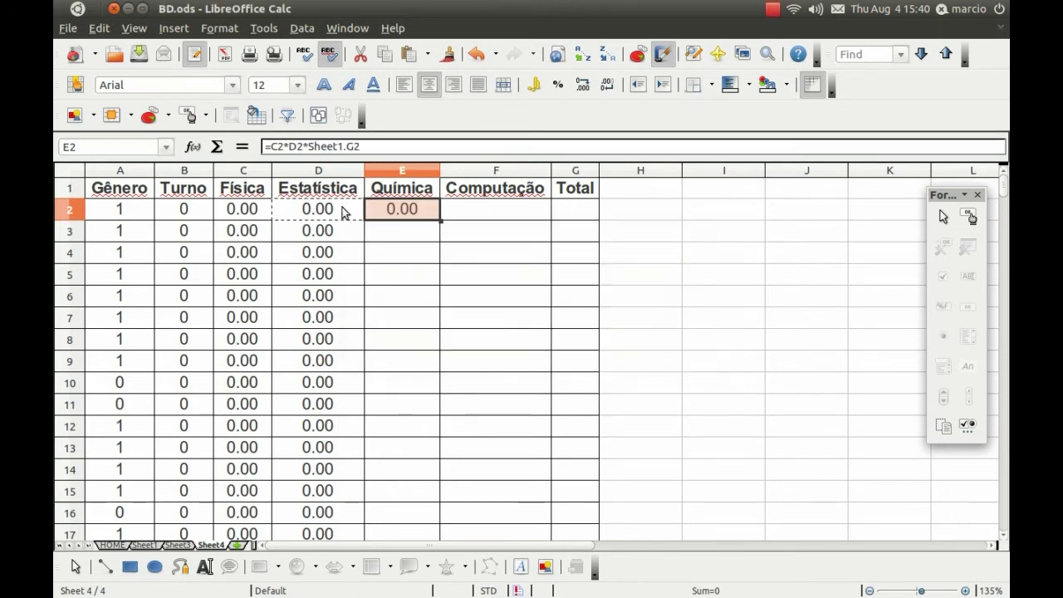
{"action": "left_click", "coordinate": [390, 234]}
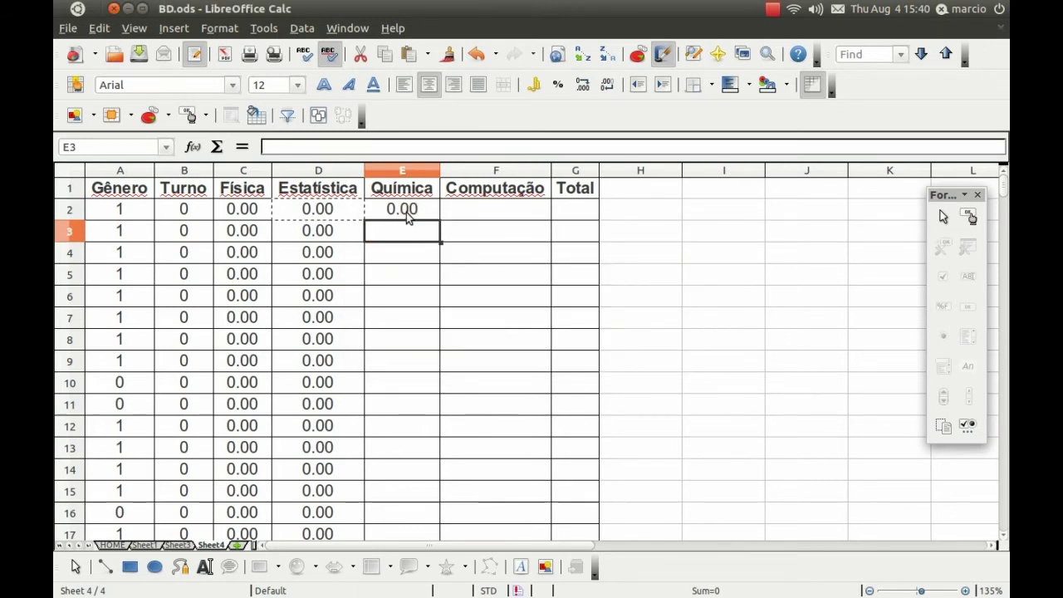
{"action": "left_click", "coordinate": [405, 214]}
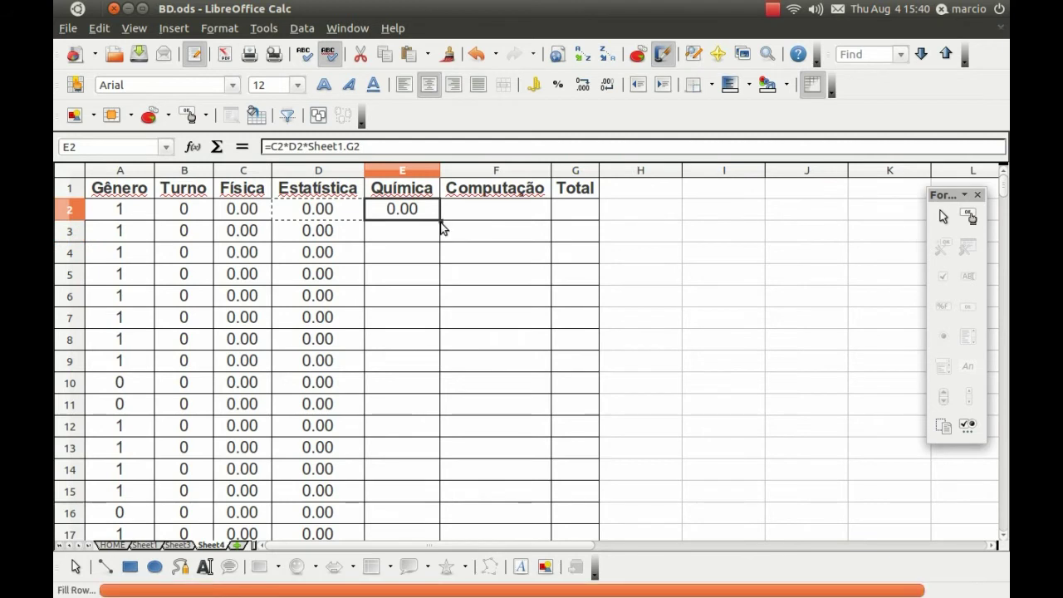
{"action": "double_click", "coordinate": [440, 220]}
{"action": "left_click", "coordinate": [481, 206]}
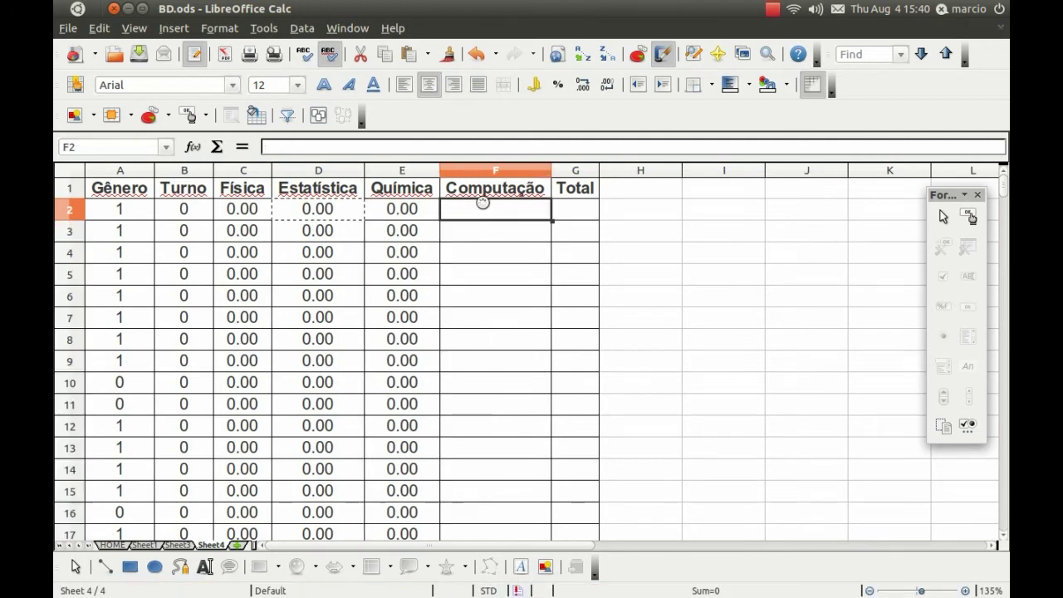
{"action": "key", "text": "Return"}
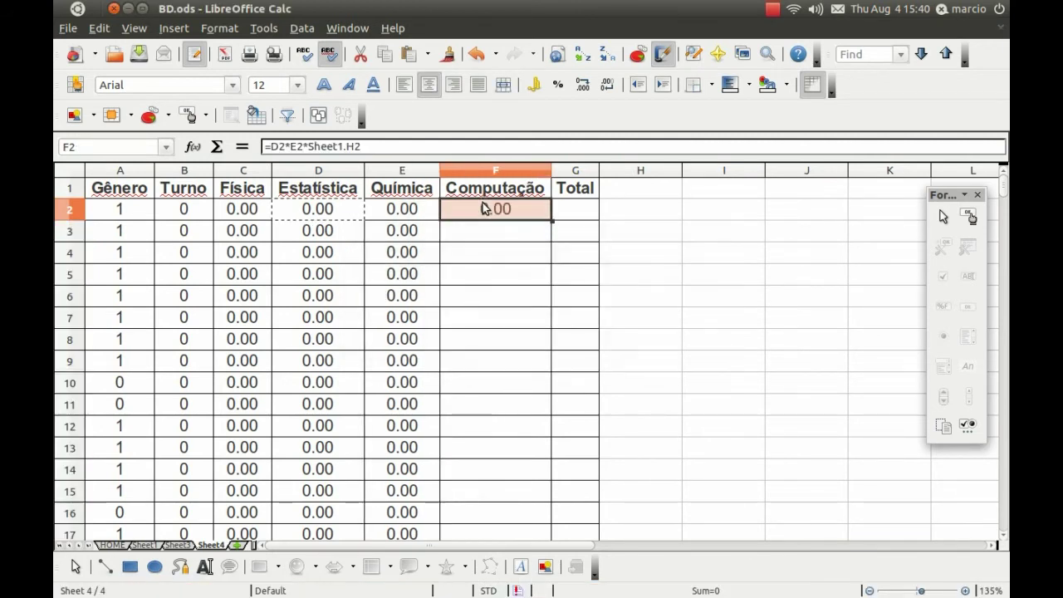
{"action": "double_click", "coordinate": [553, 219]}
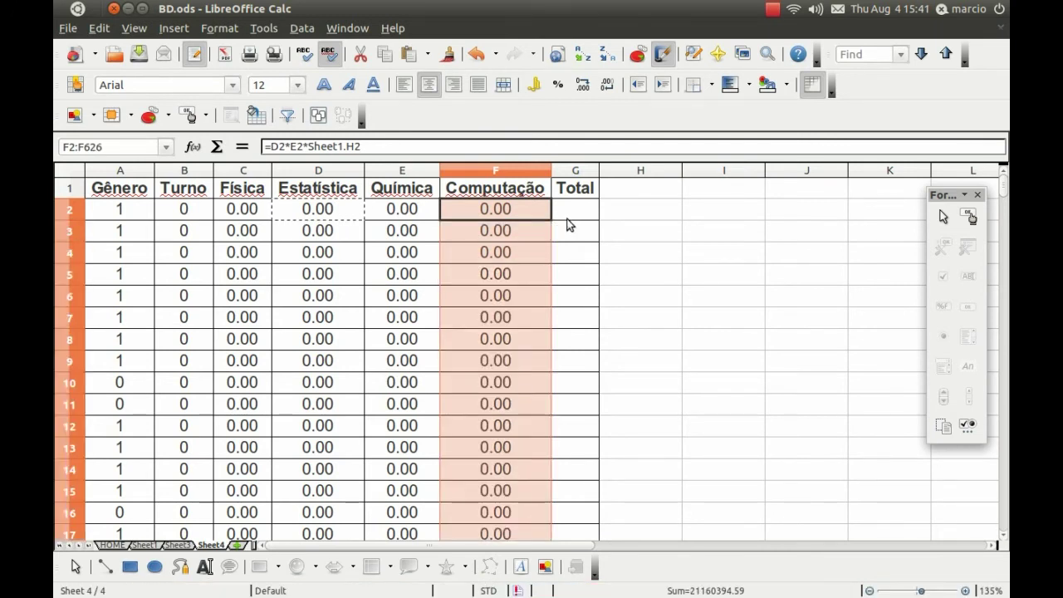
Enter =SUM(C2:F2) in G2 and fill it down the Total column.
{"action": "left_click", "coordinate": [576, 211]}
{"action": "type", "text": "="}
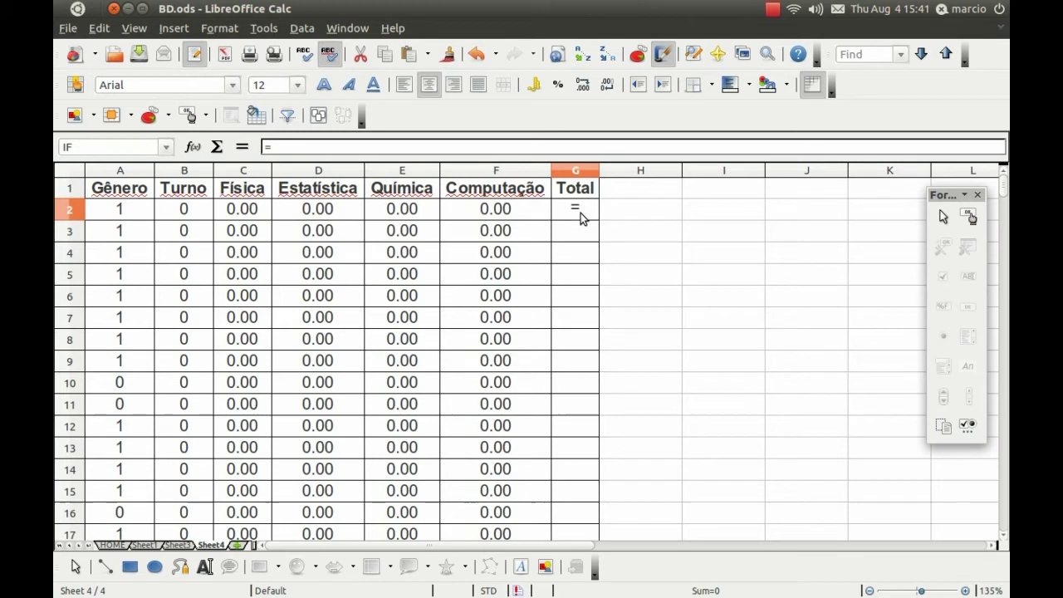
{"action": "type", "text": "sum("}
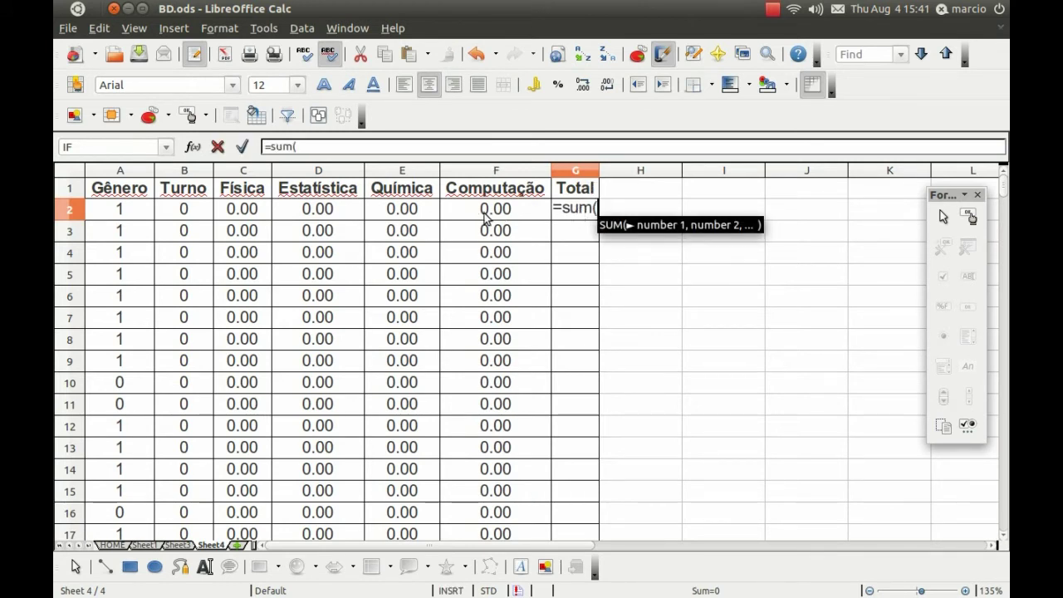
{"action": "left_click", "coordinate": [250, 209]}
{"action": "left_click_drag", "start_coordinate": [320, 207], "coordinate": [463, 219]}
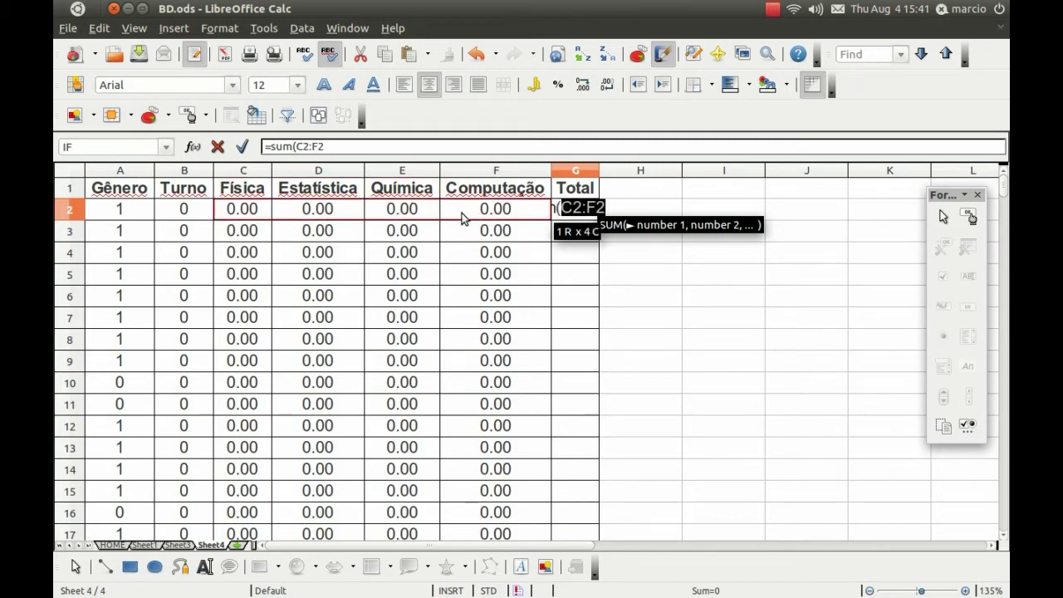
{"action": "type", "text": ")"}
{"action": "key", "text": "Return"}
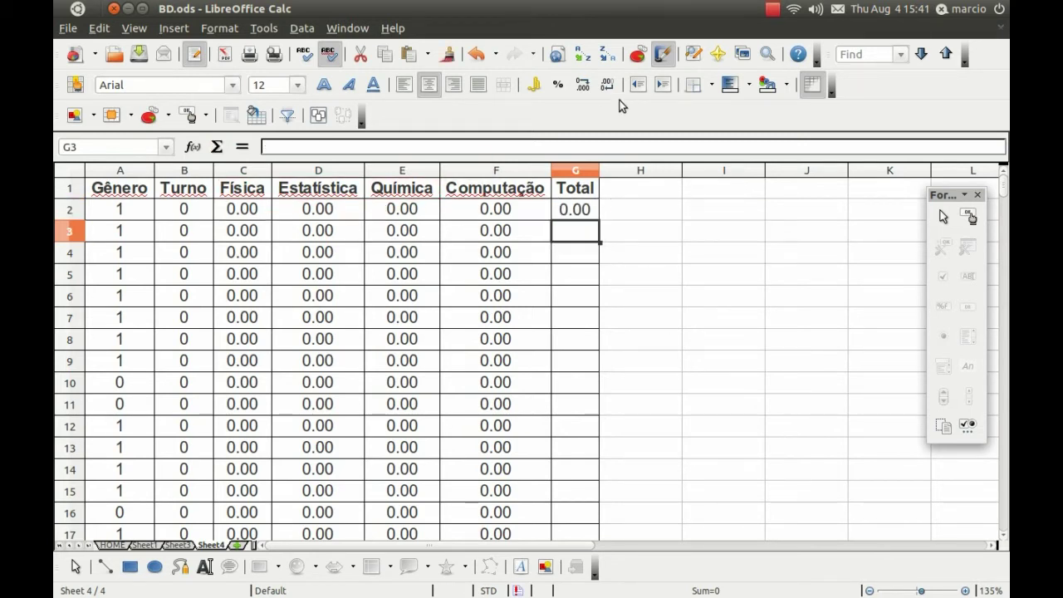
{"action": "left_click", "coordinate": [573, 210]}
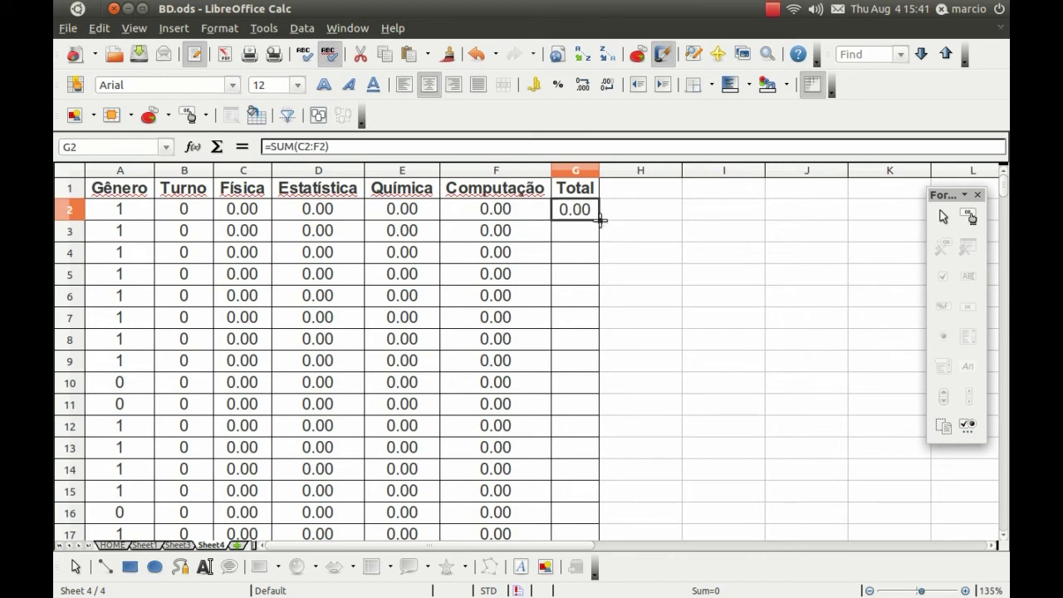
{"action": "double_click", "coordinate": [599, 220]}
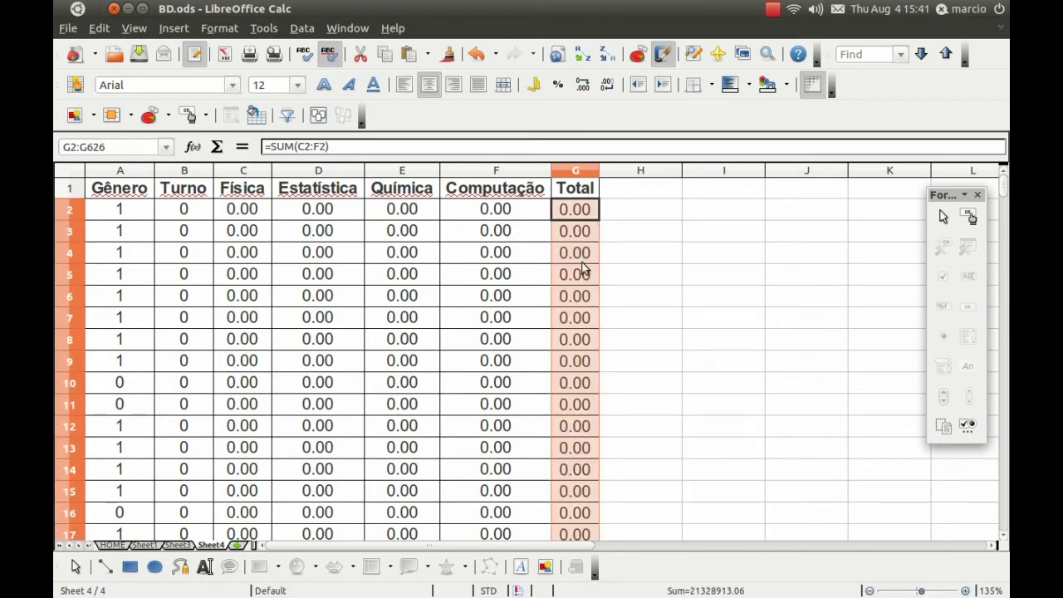
Scroll down the Total column to check the sums, then return to Sheet1.
{"action": "left_click", "coordinate": [582, 262]}
{"action": "scroll", "coordinate": [612, 422], "scroll_direction": "down", "scroll_amount": 4}
{"action": "scroll", "coordinate": [612, 422], "scroll_direction": "down", "scroll_amount": 5}
{"action": "scroll", "coordinate": [618, 419], "scroll_direction": "down", "scroll_amount": 6}
{"action": "scroll", "coordinate": [591, 364], "scroll_direction": "down", "scroll_amount": 6}
{"action": "scroll", "coordinate": [583, 367], "scroll_direction": "down", "scroll_amount": 5}
{"action": "scroll", "coordinate": [580, 371], "scroll_direction": "down", "scroll_amount": 5}
{"action": "scroll", "coordinate": [579, 382], "scroll_direction": "down", "scroll_amount": 9}
{"action": "scroll", "coordinate": [581, 384], "scroll_direction": "down", "scroll_amount": 5}
{"action": "scroll", "coordinate": [578, 386], "scroll_direction": "down", "scroll_amount": 6}
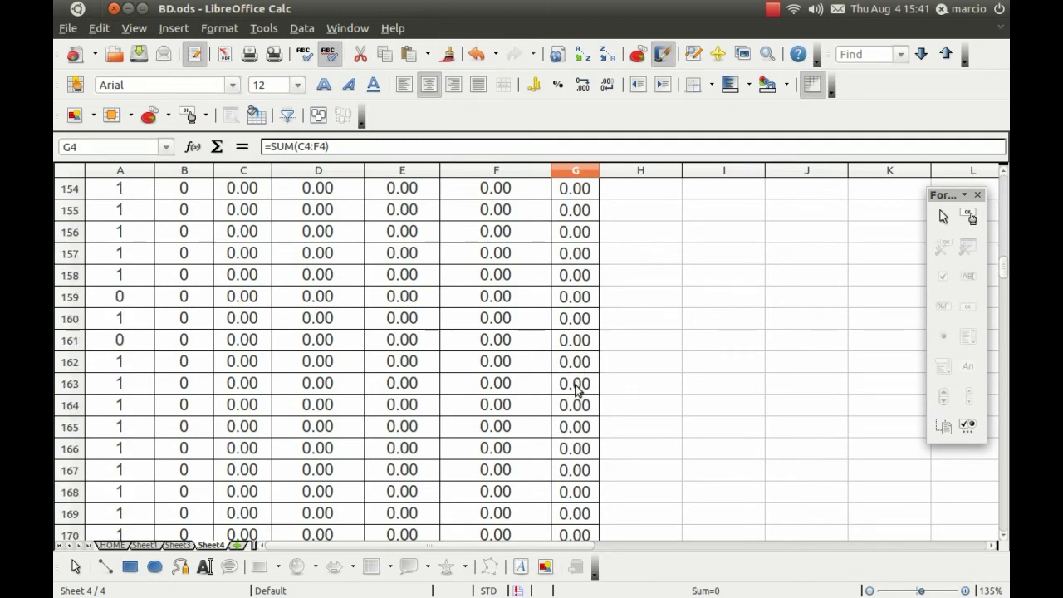
{"action": "scroll", "coordinate": [575, 387], "scroll_direction": "down", "scroll_amount": 3}
{"action": "left_click", "coordinate": [141, 546]}
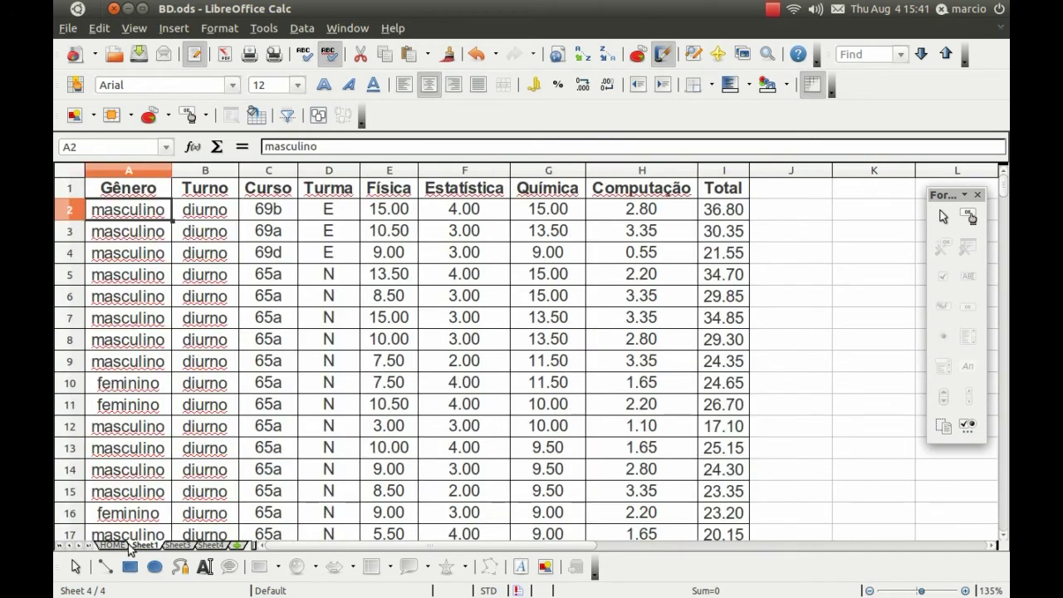
Retype Sheet3's B4 Turno option from 'diruno' to 'diurno'.
{"action": "left_click", "coordinate": [178, 545]}
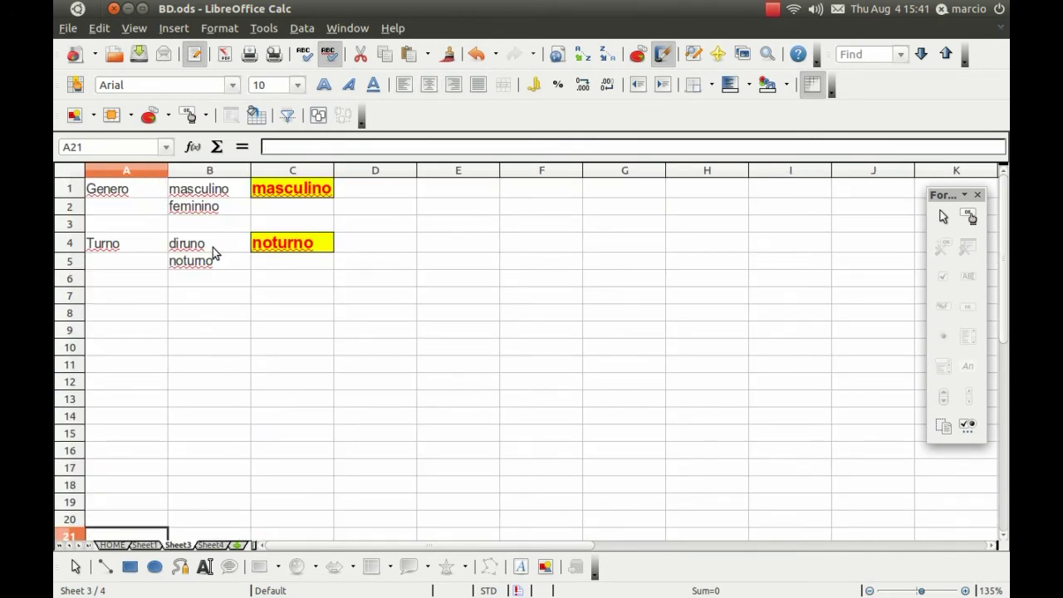
{"action": "left_click", "coordinate": [213, 251]}
{"action": "type", "text": "dui"}
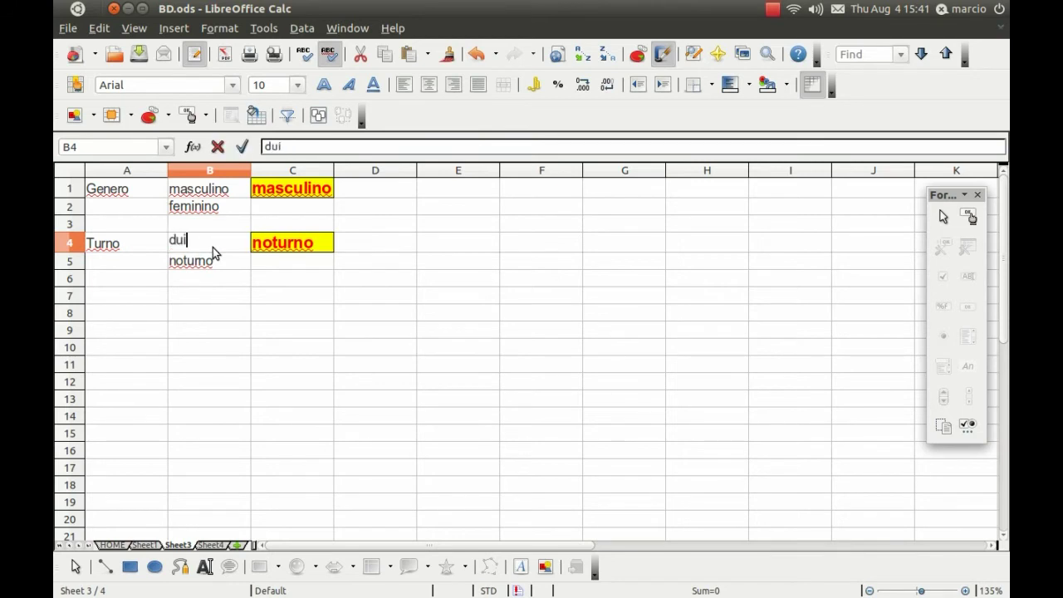
{"action": "key", "text": "BackSpace"}
{"action": "key", "text": "BackSpace"}
{"action": "type", "text": "iurno"}
{"action": "key", "text": "Return"}
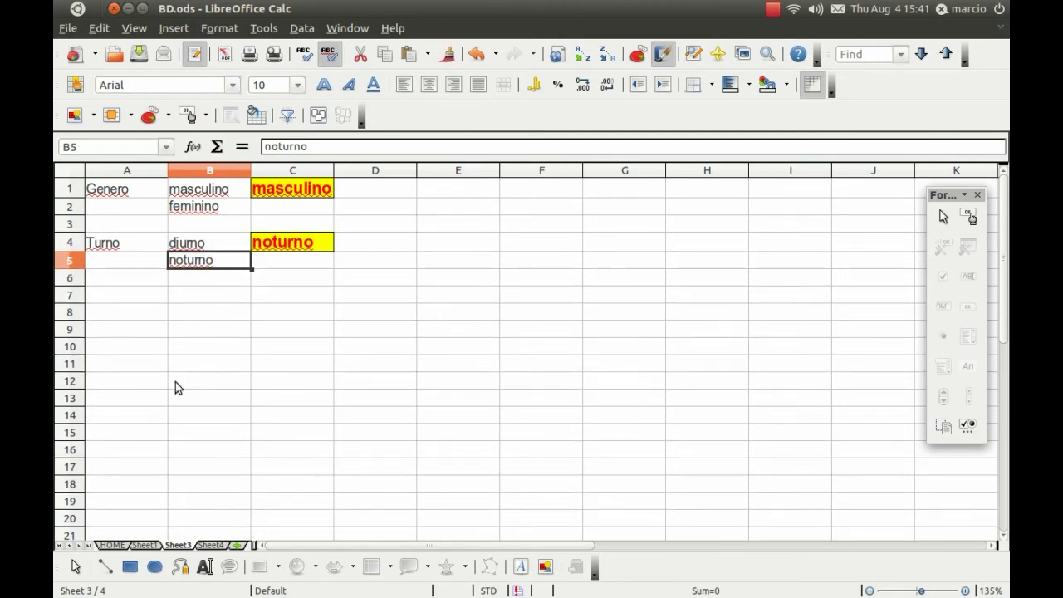
{"action": "left_click", "coordinate": [144, 545]}
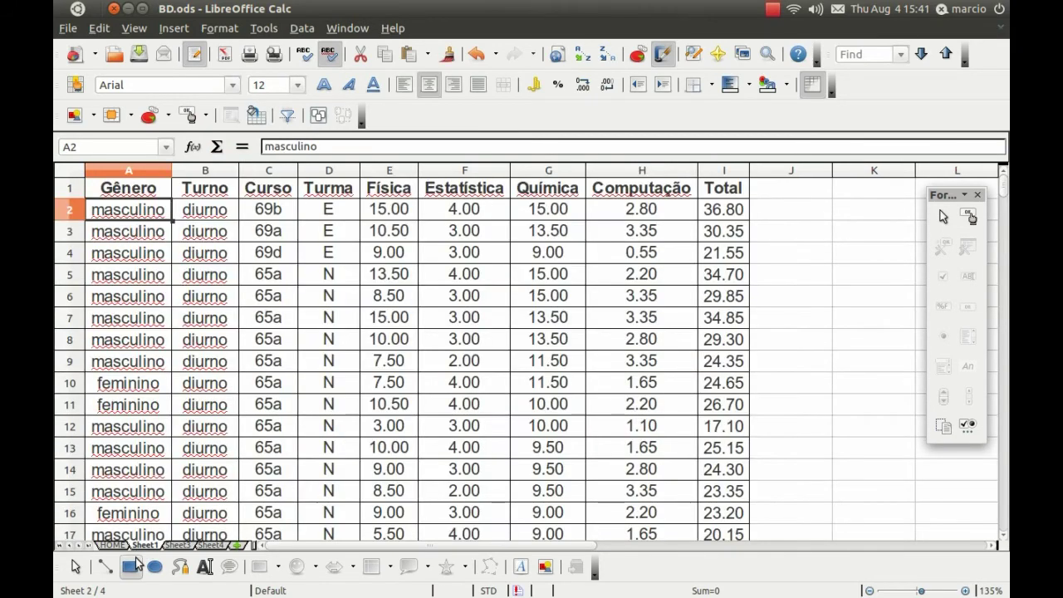
On the HOME sheet, set the Turno box to diurno and Genero to feminino.
{"action": "left_click", "coordinate": [176, 544]}
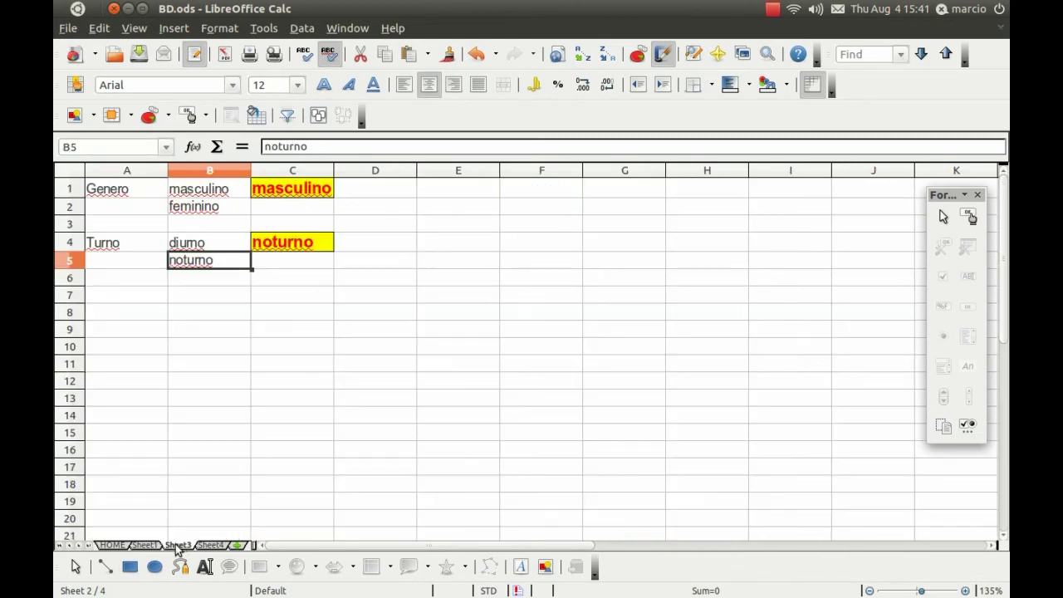
{"action": "left_click", "coordinate": [213, 547]}
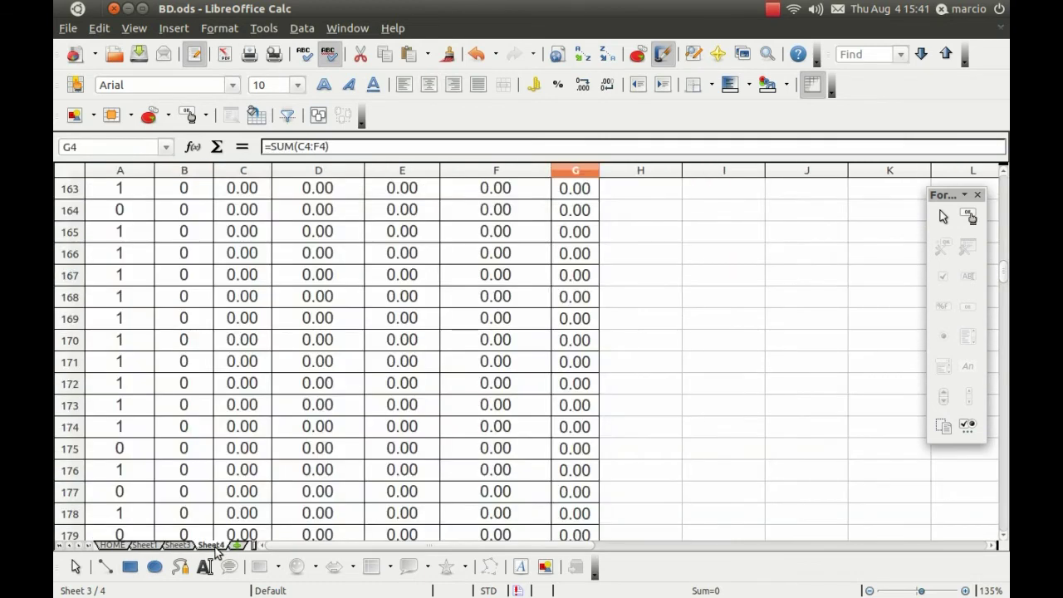
{"action": "left_click", "coordinate": [176, 545]}
{"action": "left_click", "coordinate": [145, 545]}
{"action": "left_click", "coordinate": [113, 545]}
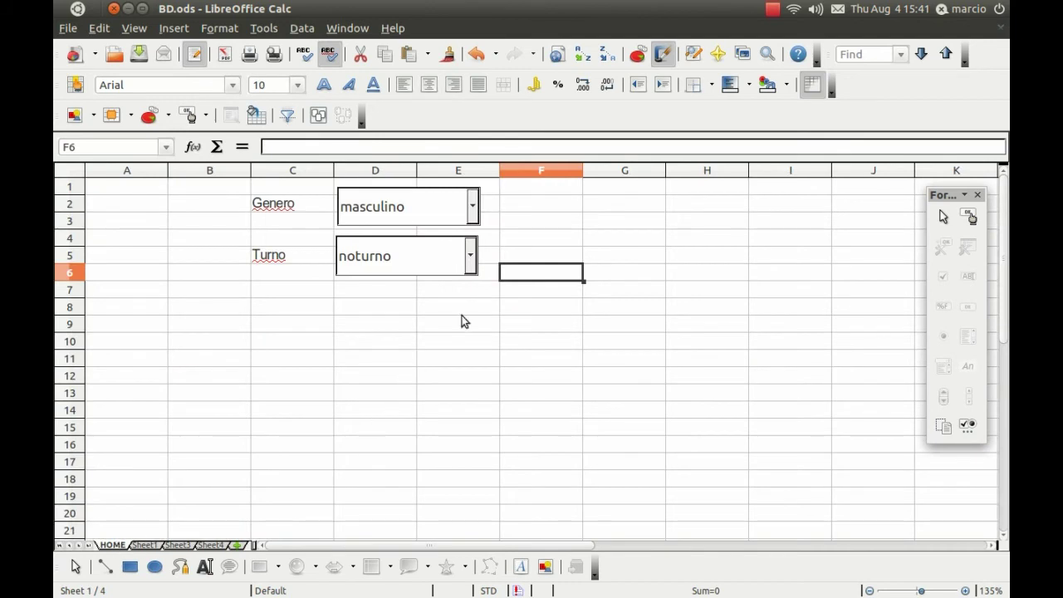
{"action": "left_click", "coordinate": [470, 255]}
{"action": "left_click", "coordinate": [470, 255]}
{"action": "left_click", "coordinate": [446, 287]}
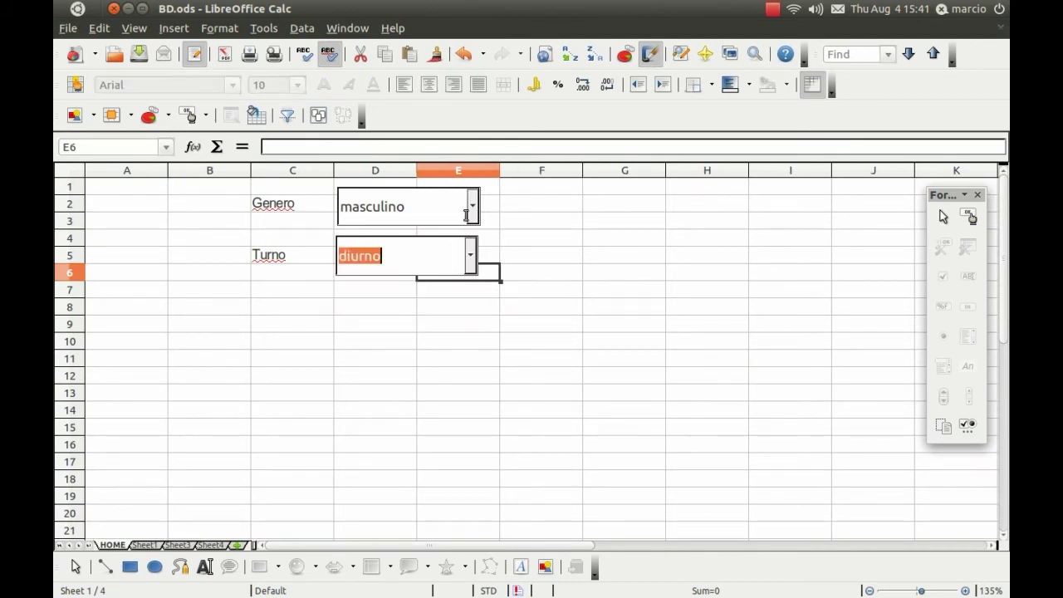
{"action": "left_click", "coordinate": [473, 206]}
{"action": "left_click", "coordinate": [399, 250]}
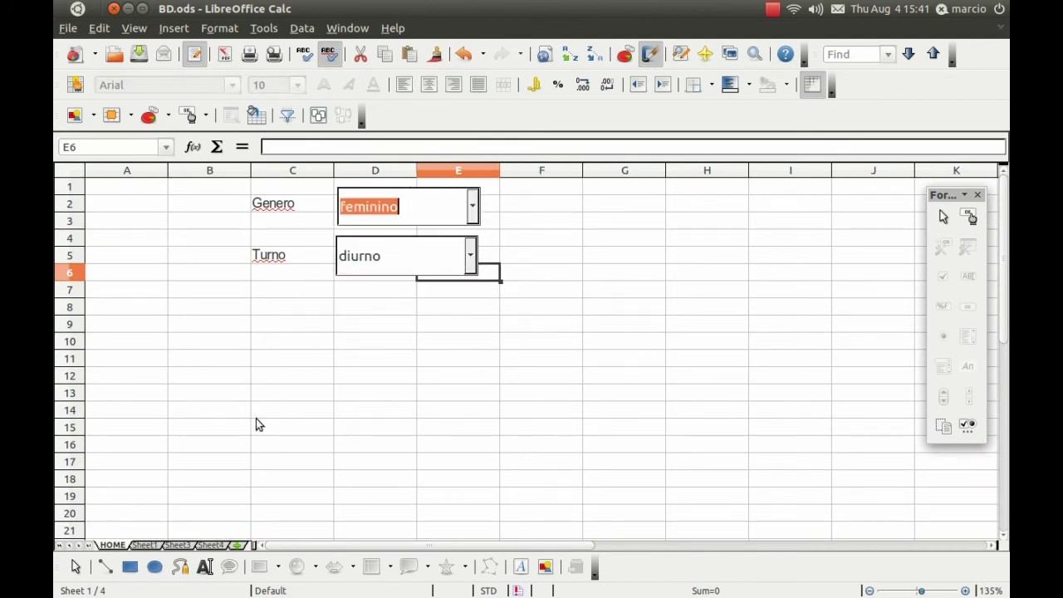
Check Sheet4's recalculated scores and select the Total column G.
{"action": "left_click", "coordinate": [153, 544]}
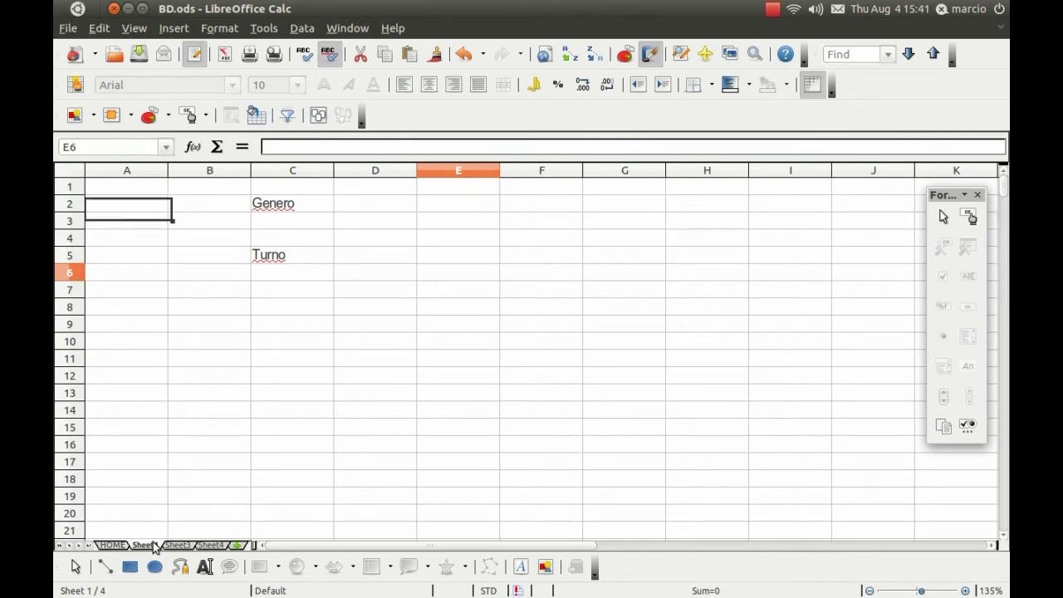
{"action": "left_click", "coordinate": [178, 544]}
{"action": "left_click", "coordinate": [213, 544]}
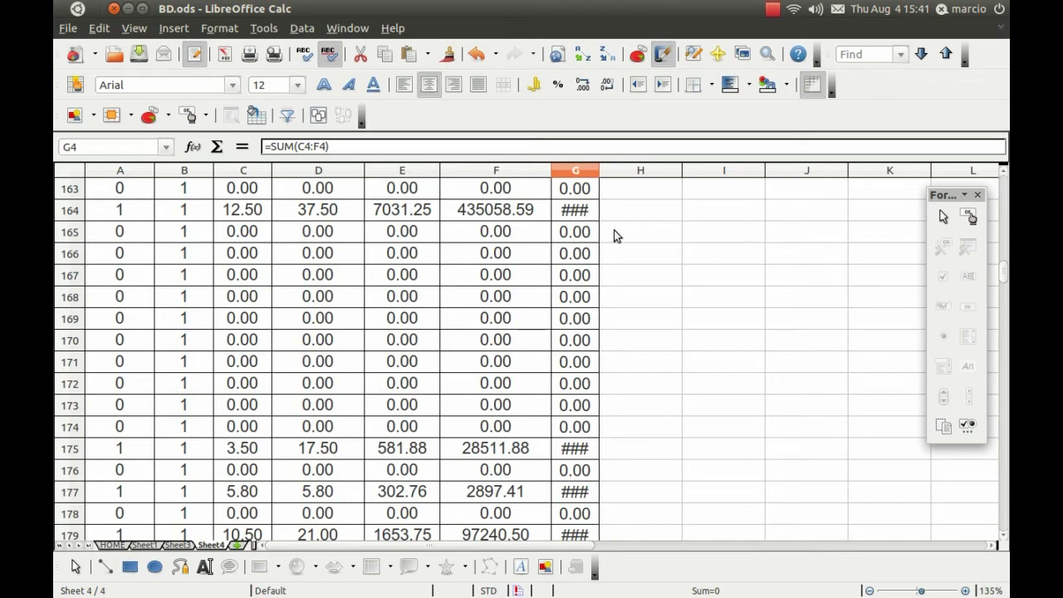
{"action": "left_click", "coordinate": [583, 169]}
Autofit column G so Totals display as numbers, then inspect the E10 and C2 formulas.
{"action": "double_click", "coordinate": [599, 169]}
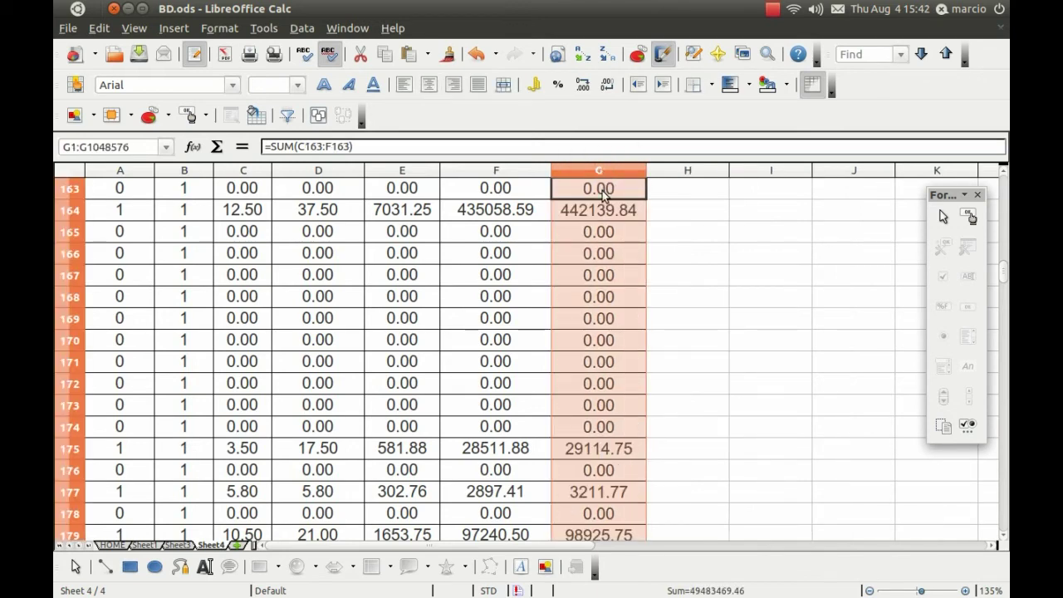
{"action": "left_click", "coordinate": [614, 234]}
{"action": "scroll", "coordinate": [616, 243], "scroll_direction": "up", "scroll_amount": 5}
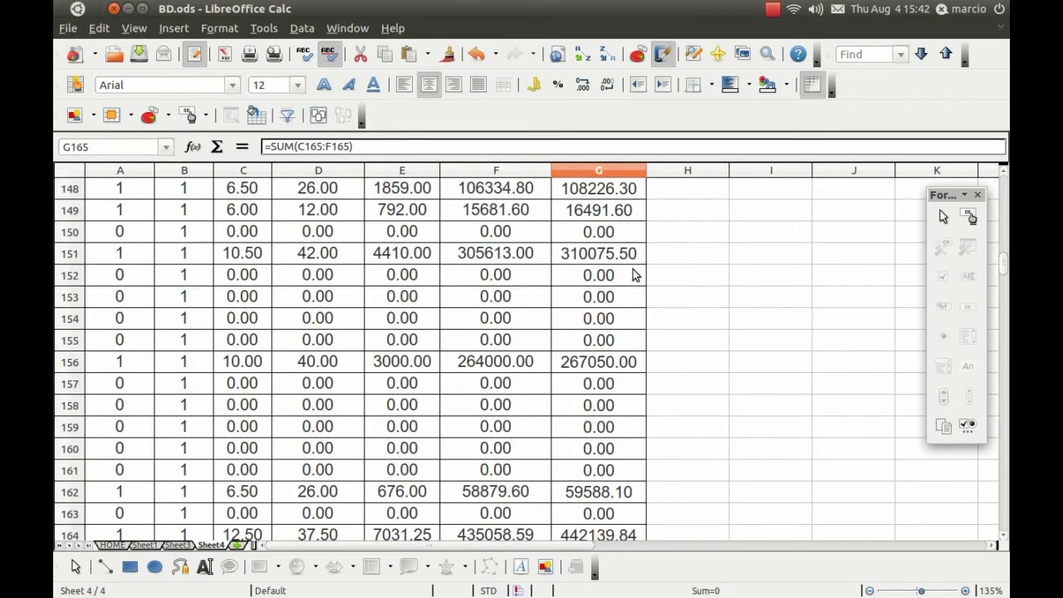
{"action": "scroll", "coordinate": [621, 365], "scroll_direction": "up", "scroll_amount": 7}
{"action": "scroll", "coordinate": [622, 365], "scroll_direction": "up", "scroll_amount": 6}
{"action": "scroll", "coordinate": [622, 365], "scroll_direction": "up", "scroll_amount": 7}
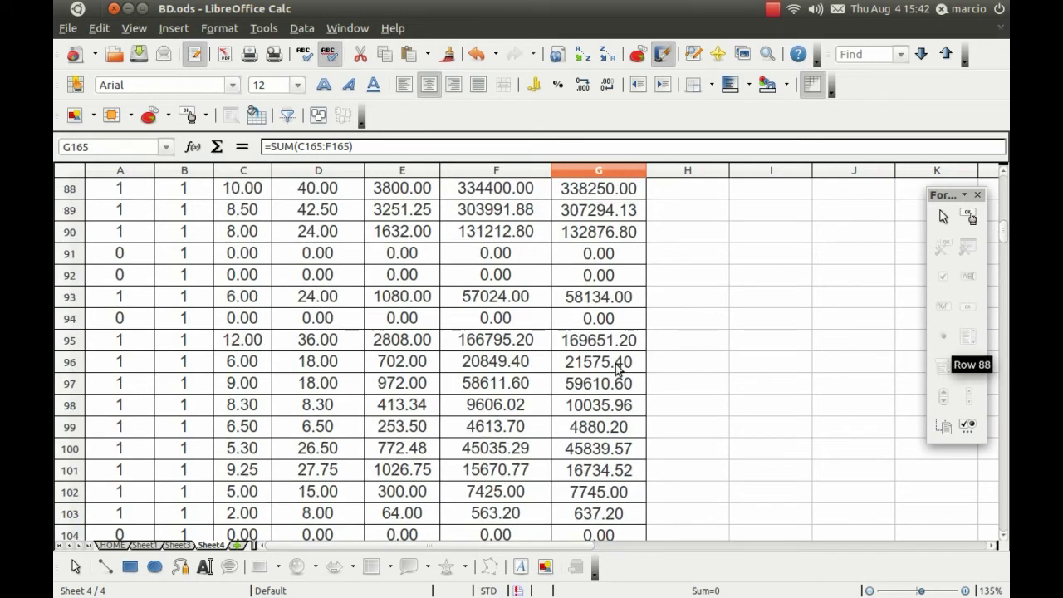
{"action": "left_click_drag", "start_coordinate": [1002, 245], "coordinate": [1002, 178]}
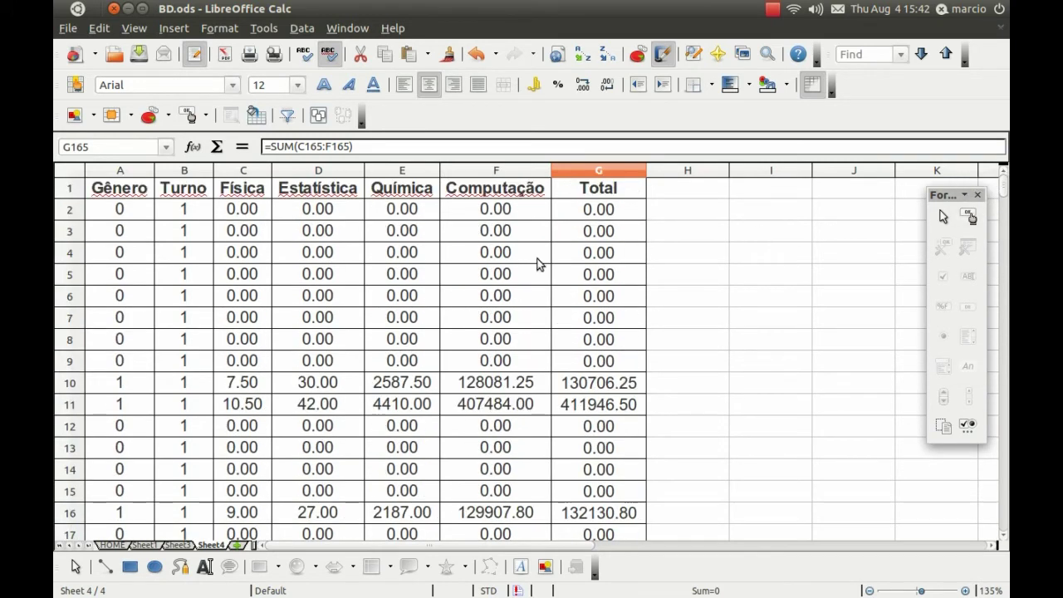
{"action": "left_click", "coordinate": [424, 387]}
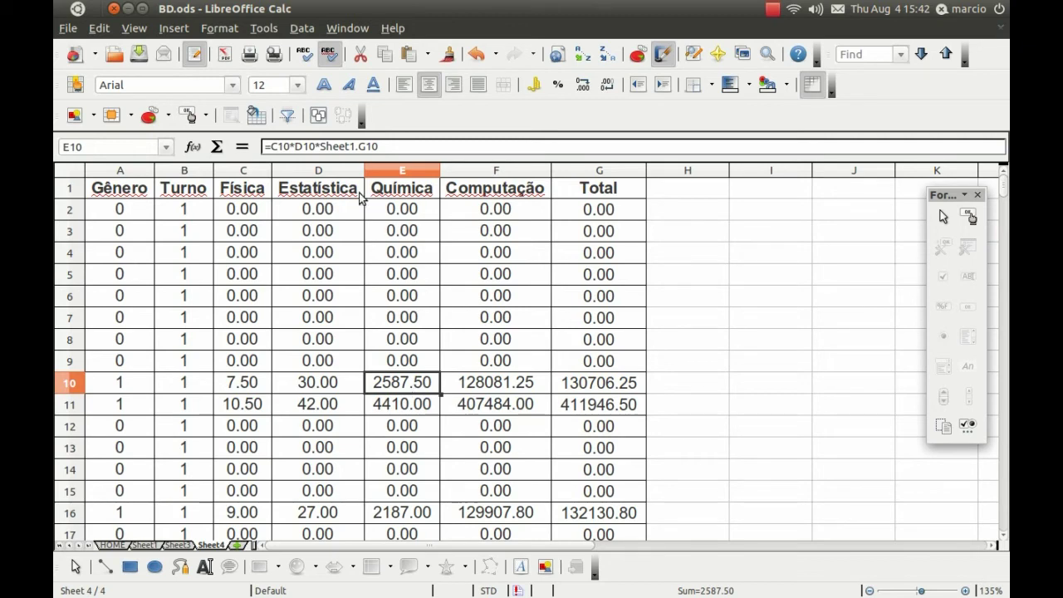
{"action": "left_click", "coordinate": [250, 218]}
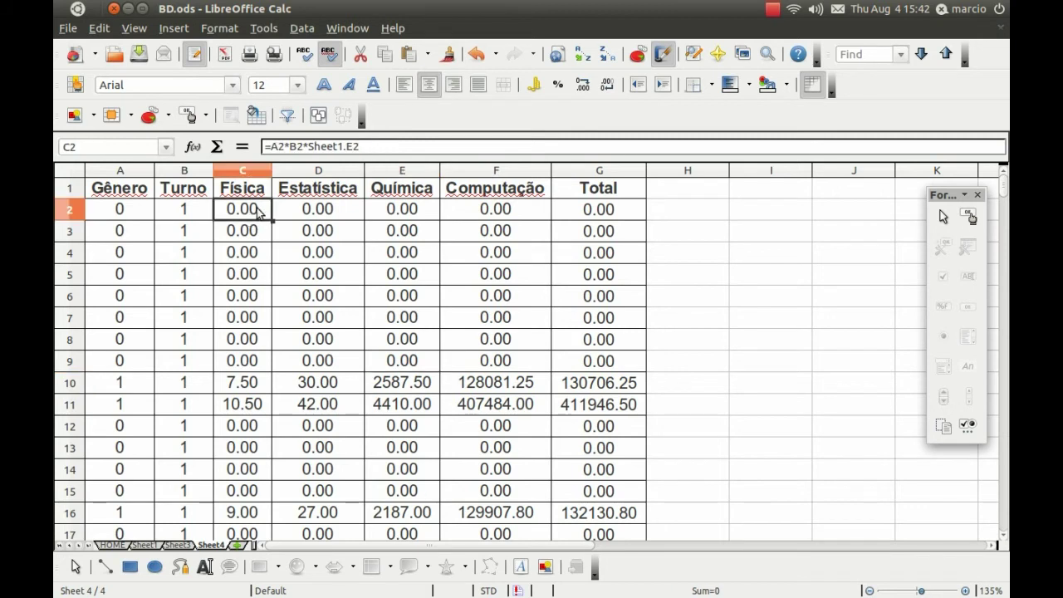
Add $ signs to C2's formula so columns A and B stay fixed.
{"action": "left_click", "coordinate": [274, 146]}
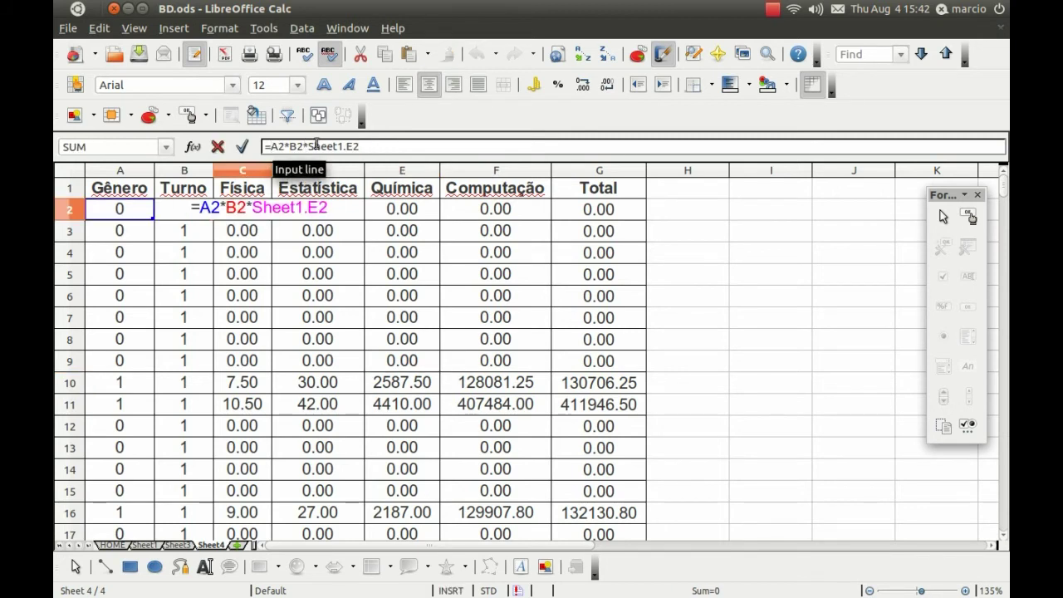
{"action": "type", "text": "$"}
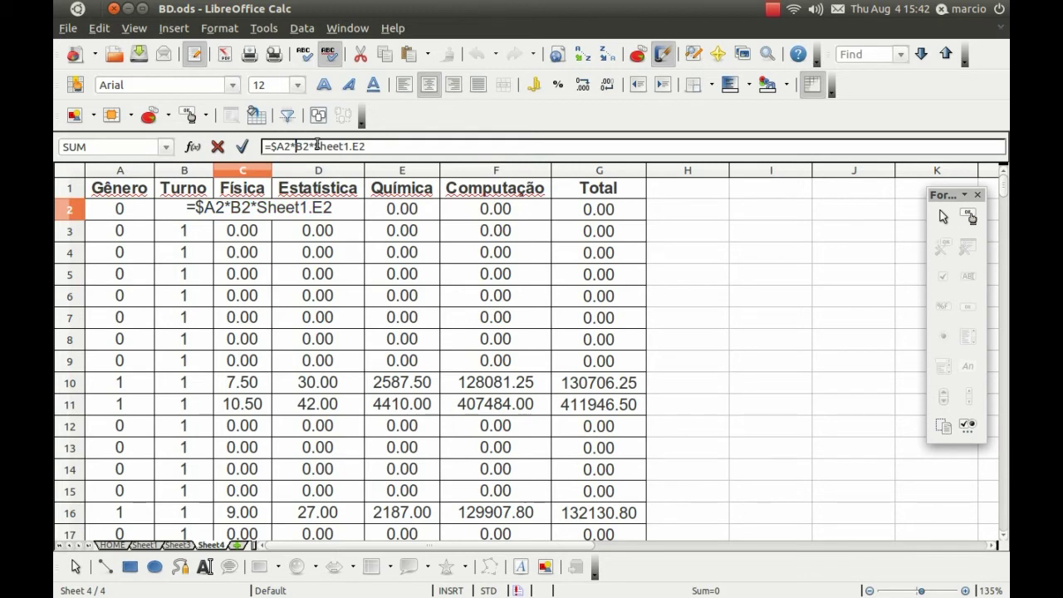
{"action": "type", "text": "$"}
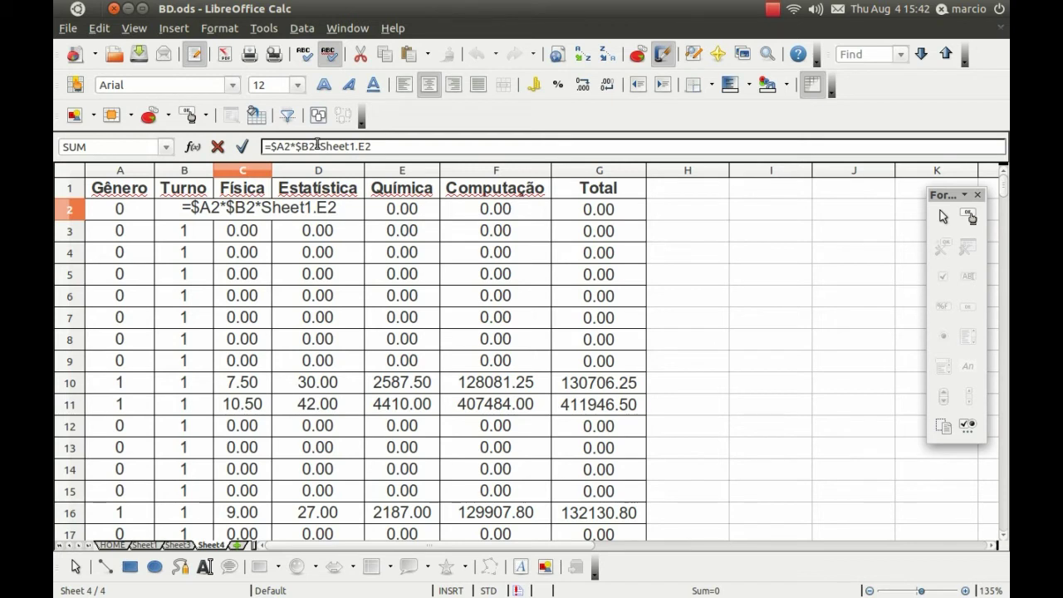
{"action": "key", "text": "Return"}
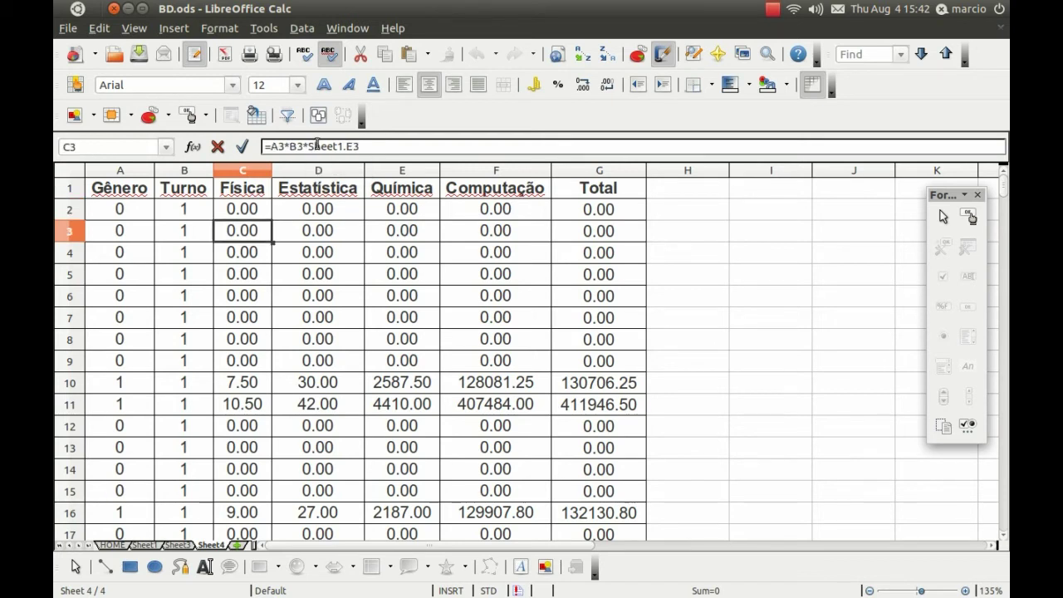
Copy C2's formula into D2 and fill it down column D.
{"action": "left_click", "coordinate": [229, 213]}
{"action": "key", "text": "ctrl+c"}
{"action": "key", "text": "Right"}
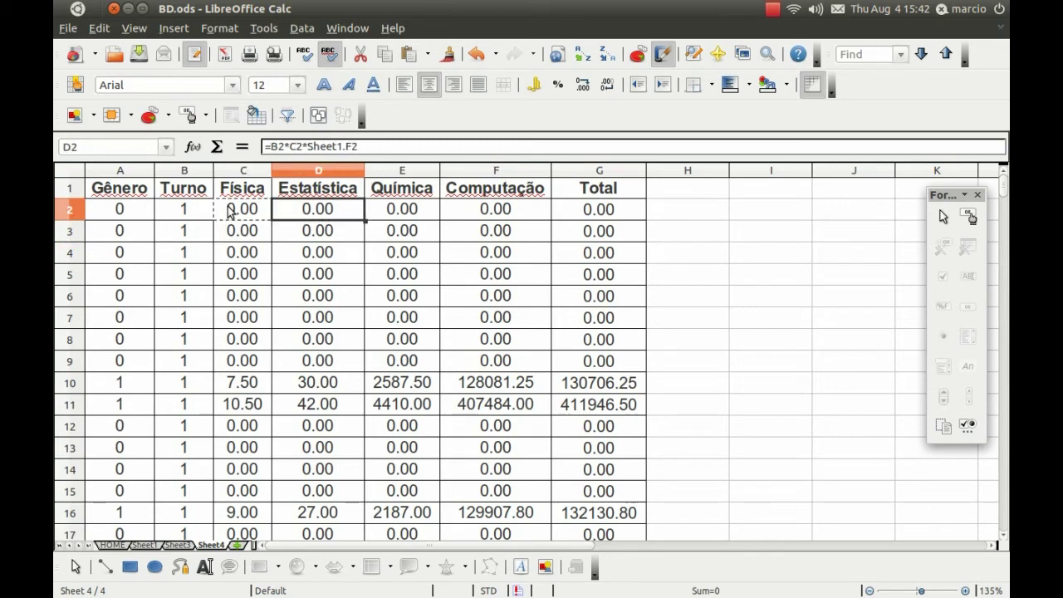
{"action": "key", "text": "ctrl+v"}
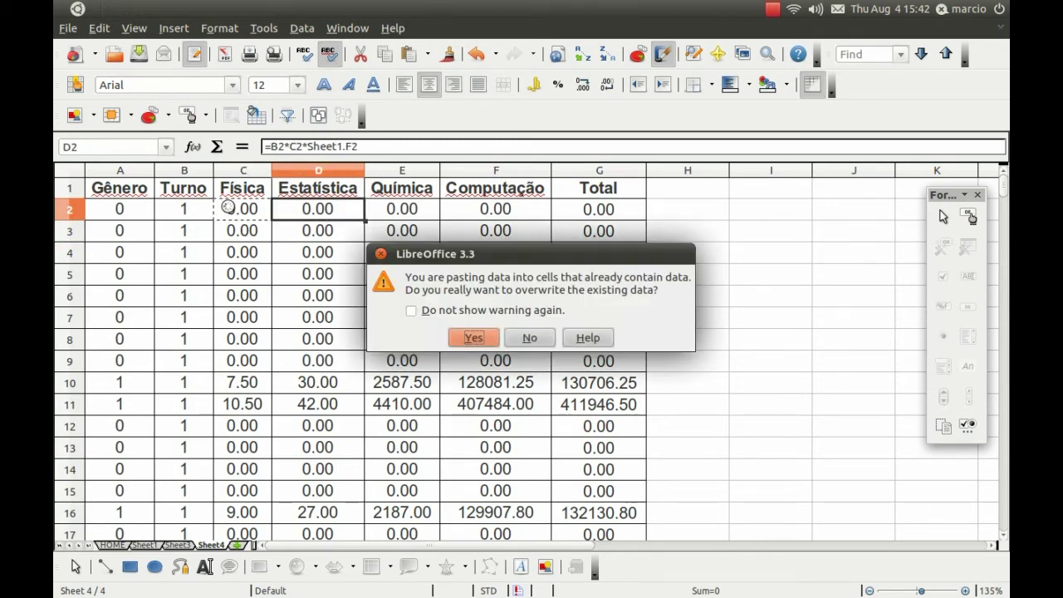
{"action": "key", "text": "Return"}
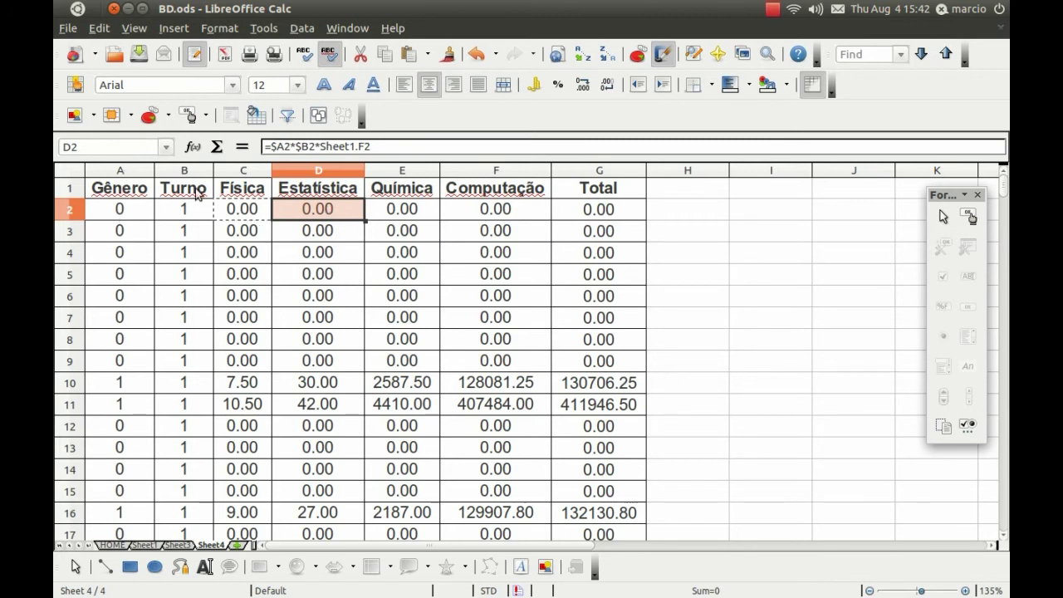
{"action": "left_click", "coordinate": [353, 215]}
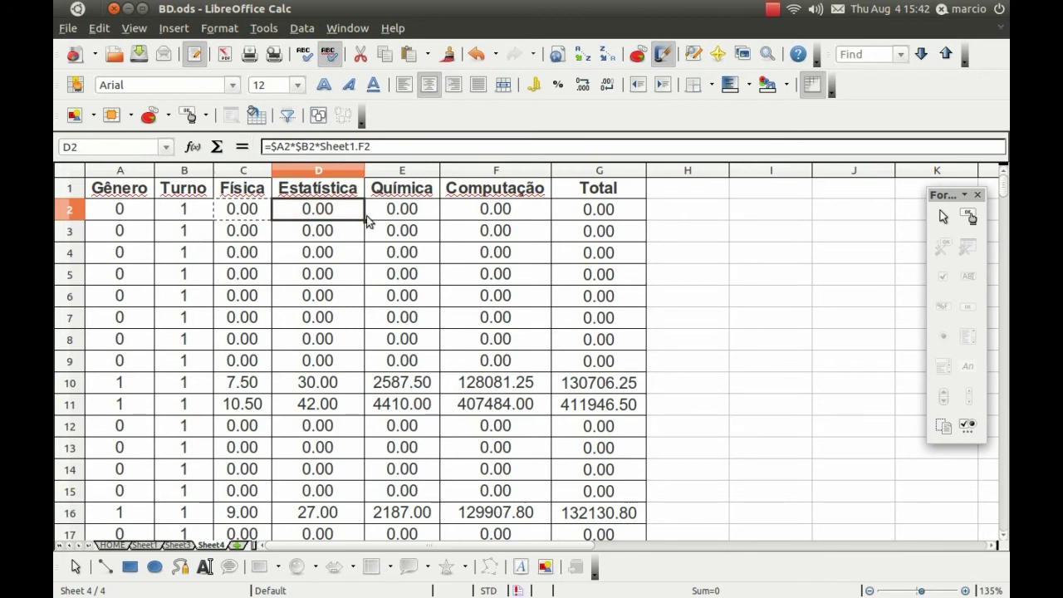
{"action": "key", "text": "ctrl+shift+Down"}
{"action": "key", "text": "ctrl+d"}
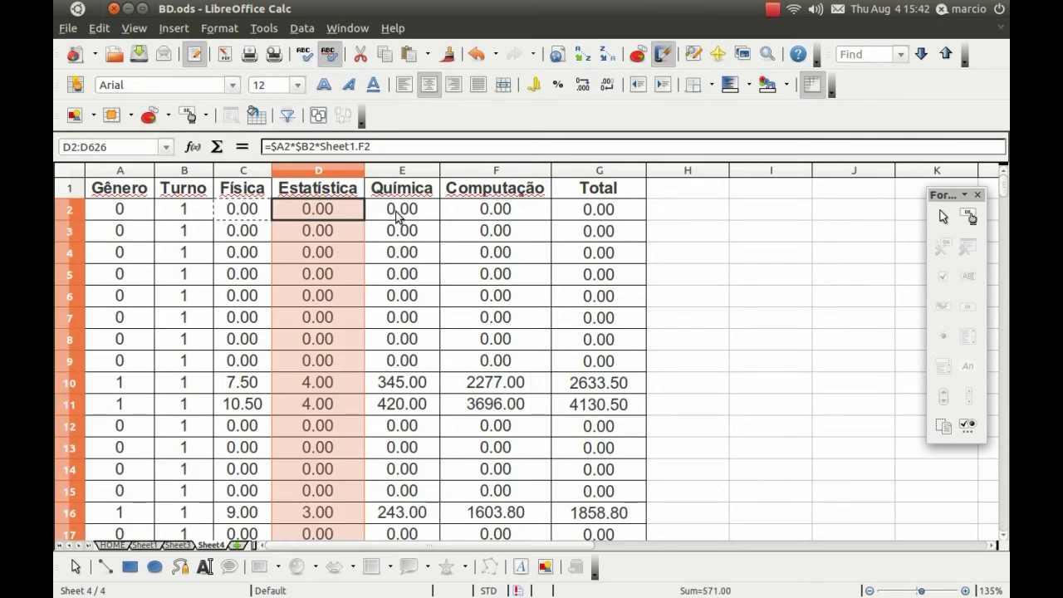
Paste the formula into E2 and F2 and fill it down columns E and F.
{"action": "left_click", "coordinate": [397, 216]}
{"action": "key", "text": "ctrl+v"}
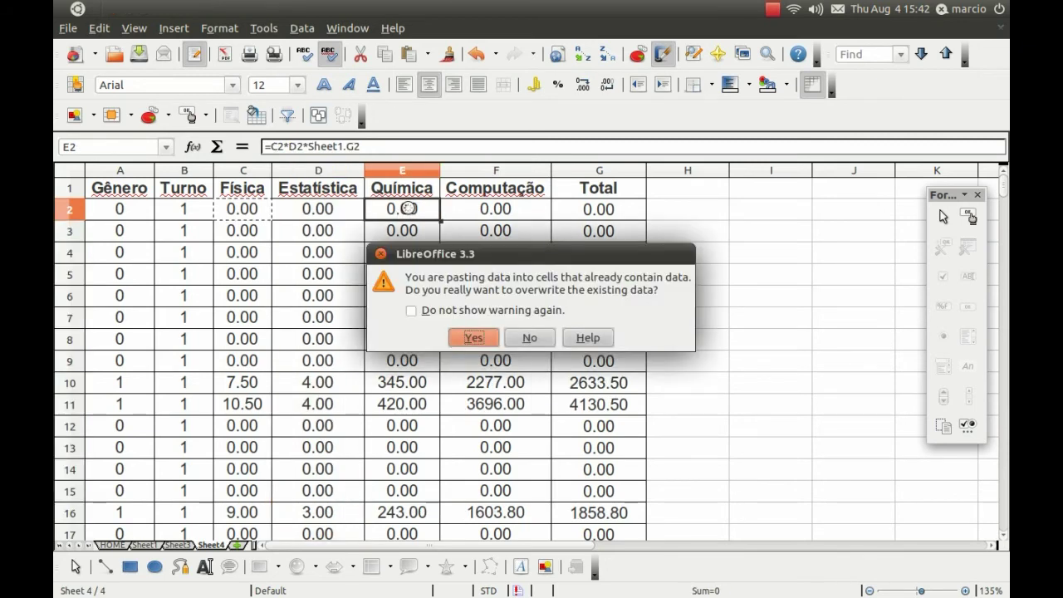
{"action": "key", "text": "Return"}
{"action": "key", "text": "ctrl+shift+Down"}
{"action": "key", "text": "ctrl+d"}
{"action": "left_click", "coordinate": [492, 213]}
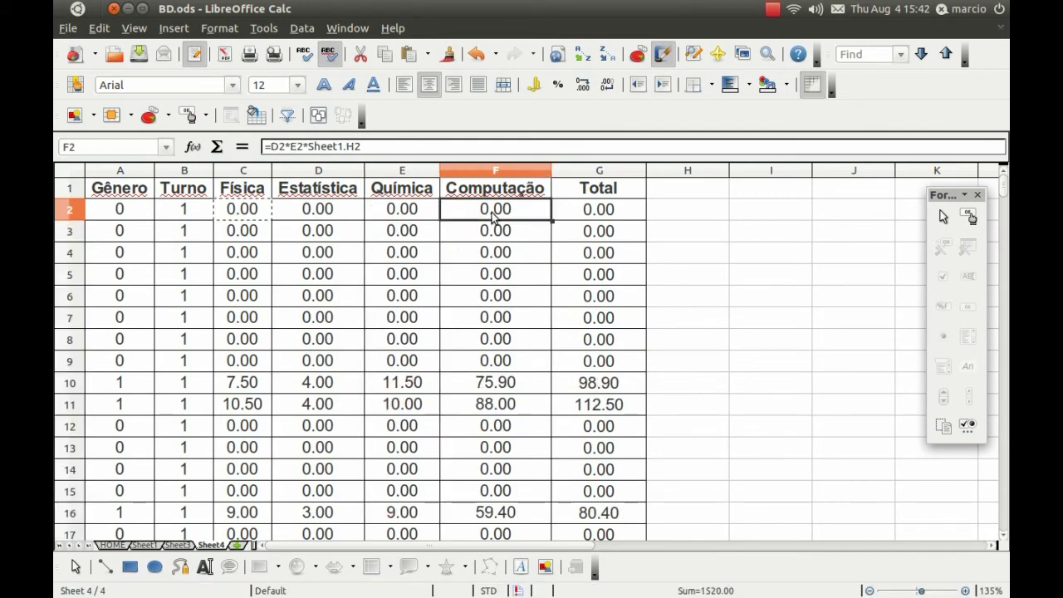
{"action": "key", "text": "ctrl+v"}
{"action": "key", "text": "Return"}
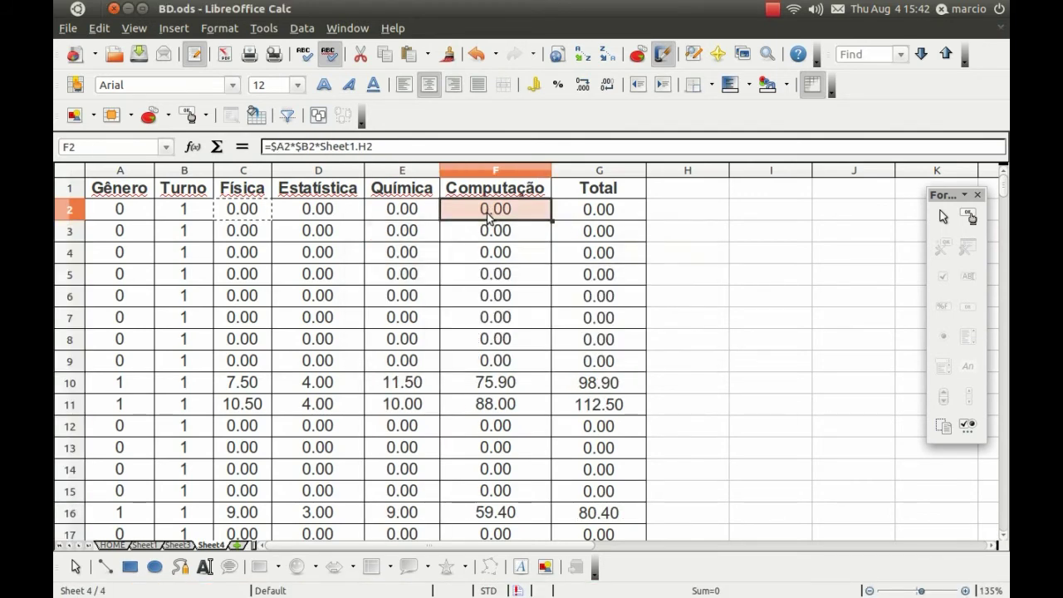
{"action": "left_click", "coordinate": [548, 227]}
{"action": "left_click", "coordinate": [544, 216]}
{"action": "double_click", "coordinate": [551, 220]}
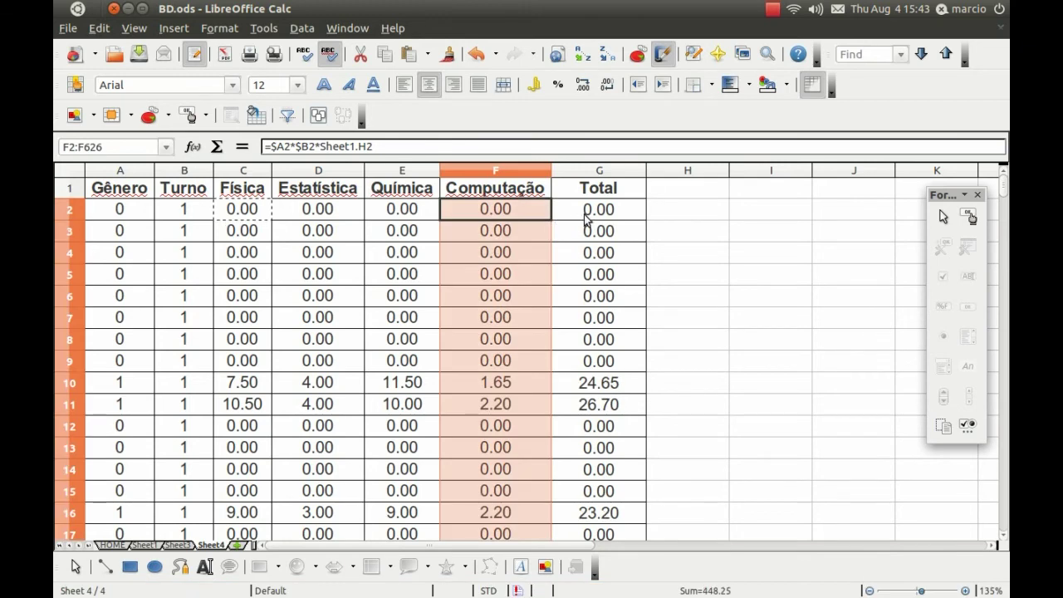
Check the recalculated totals in column G.
{"action": "left_click", "coordinate": [616, 209]}
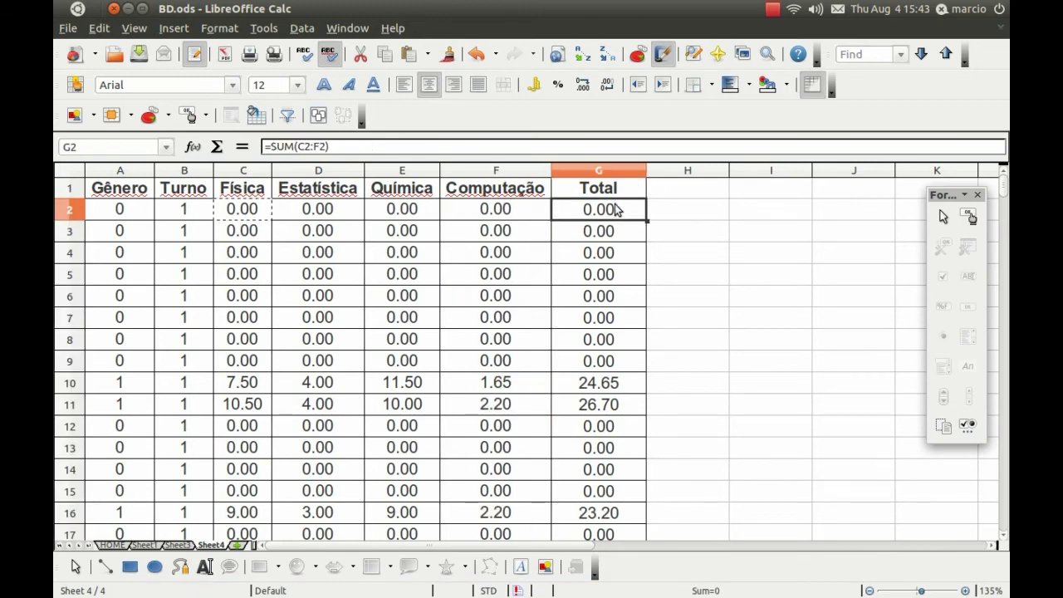
{"action": "key", "text": "Down"}
{"action": "key", "text": "Down"}
{"action": "key", "text": "Down"}
{"action": "key", "text": "Down"}
{"action": "key", "text": "Down"}
{"action": "key", "text": "Down"}
{"action": "key", "text": "Down"}
{"action": "key", "text": "Down"}
{"action": "key", "text": "Down"}
{"action": "key", "text": "Down"}
{"action": "key", "text": "Down"}
{"action": "key", "text": "Down"}
{"action": "key", "text": "Down"}
{"action": "key", "text": "Down"}
{"action": "key", "text": "Down"}
{"action": "key", "text": "Down"}
{"action": "key", "text": "Down"}
{"action": "key", "text": "Down"}
{"action": "key", "text": "Down"}
{"action": "key", "text": "Down"}
{"action": "key", "text": "Up"}
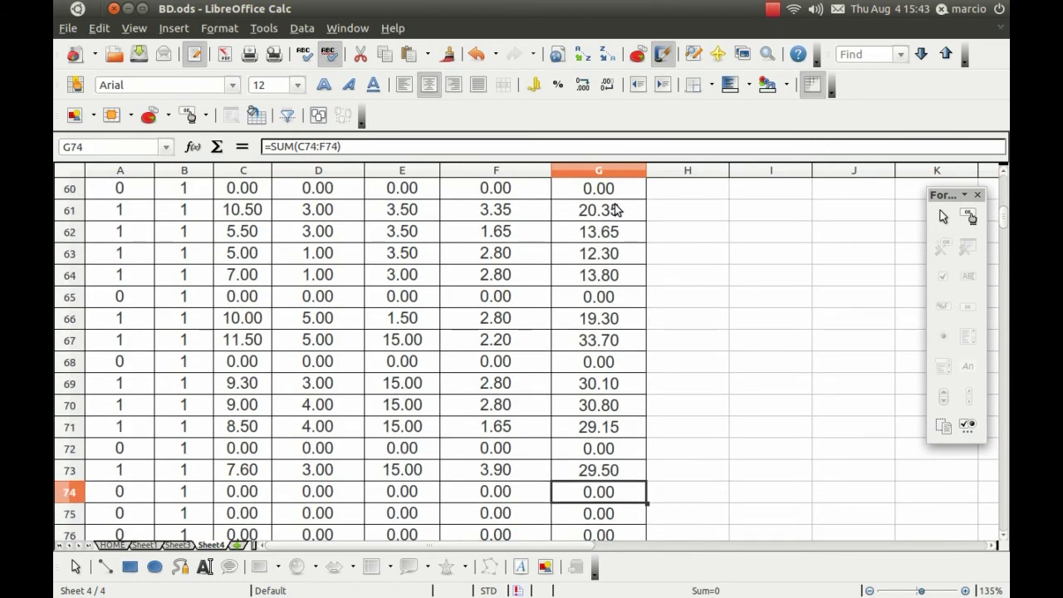
{"action": "key", "text": "Up"}
{"action": "key", "text": "Up"}
{"action": "key", "text": "Up"}
{"action": "key", "text": "Up"}
{"action": "key", "text": "Up"}
{"action": "key", "text": "Up"}
{"action": "key", "text": "Up"}
{"action": "key", "text": "Up"}
{"action": "key", "text": "Up"}
{"action": "key", "text": "Up"}
{"action": "key", "text": "Up"}
{"action": "key", "text": "Up"}
{"action": "key", "text": "Up"}
{"action": "key", "text": "Up"}
{"action": "key", "text": "Up"}
{"action": "key", "text": "Up"}
{"action": "key", "text": "Up"}
{"action": "key", "text": "Up"}
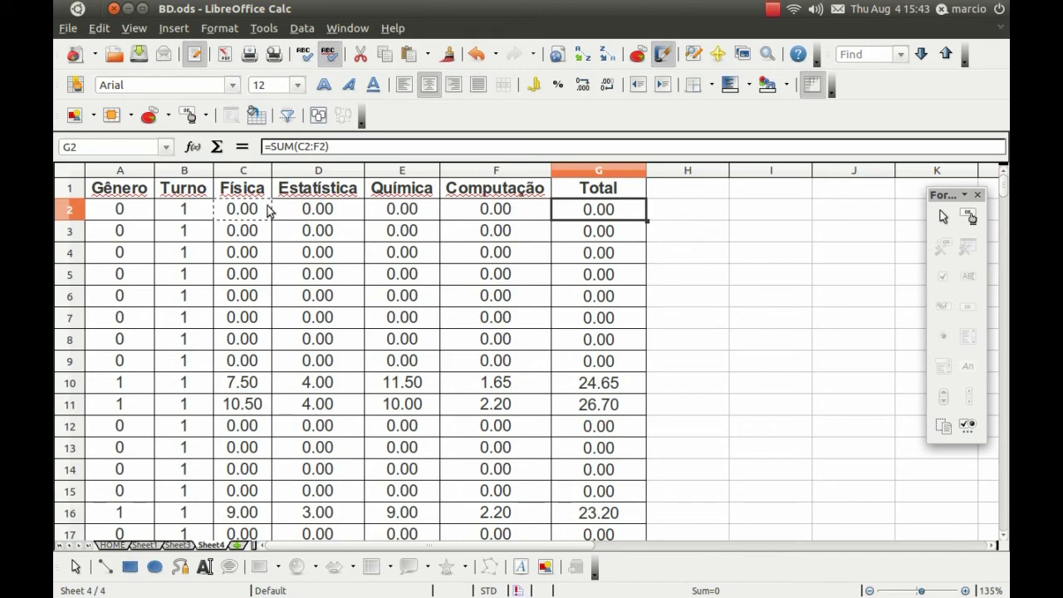
Give columns A:B dark blue text on a yellow fill, then go to Sheet1.
{"action": "left_click_drag", "start_coordinate": [133, 170], "coordinate": [159, 170]}
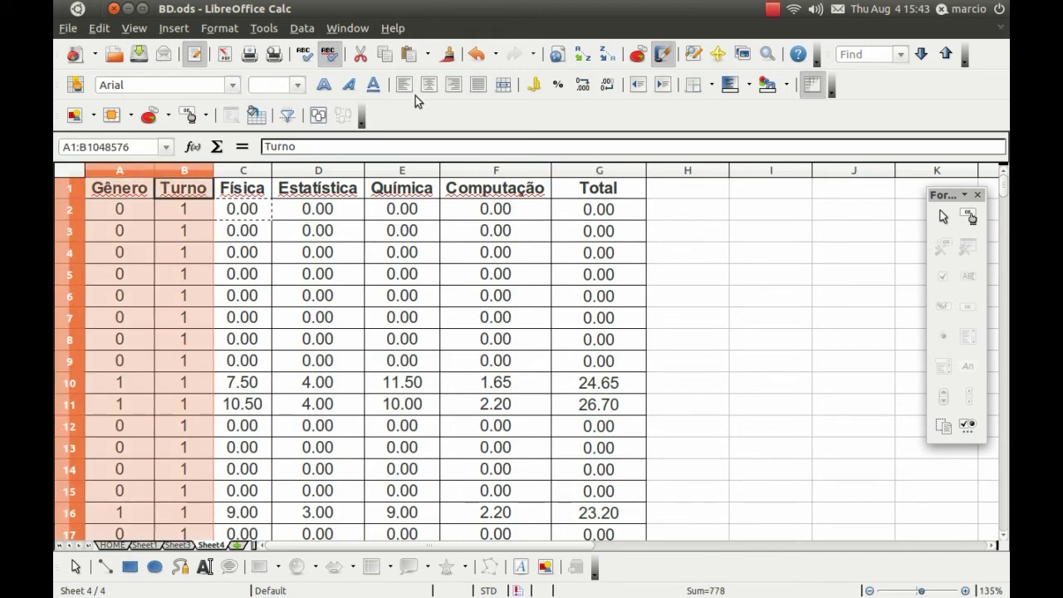
{"action": "left_click", "coordinate": [786, 84]}
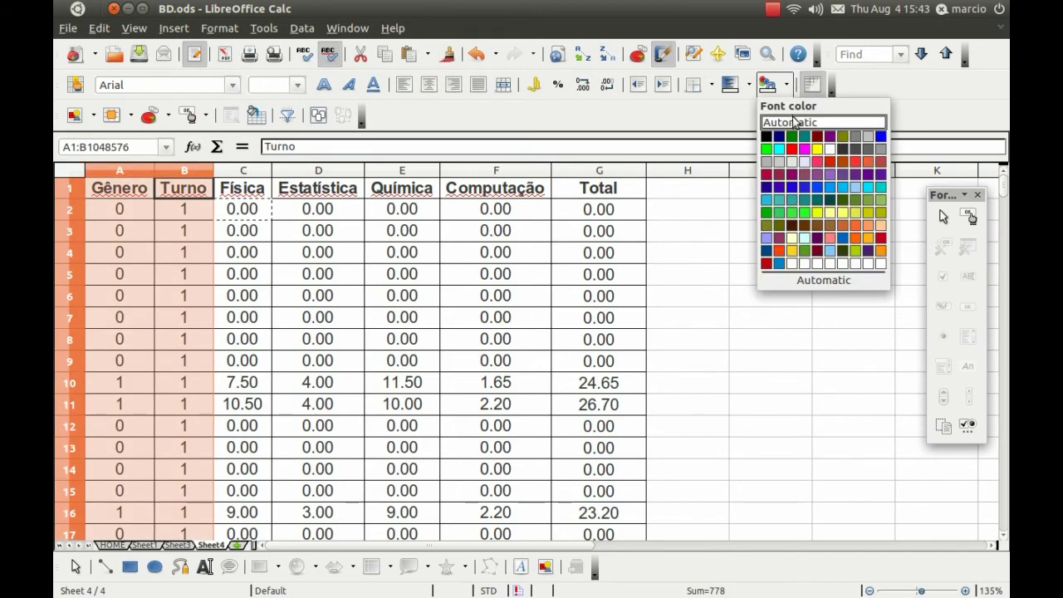
{"action": "left_click", "coordinate": [773, 137]}
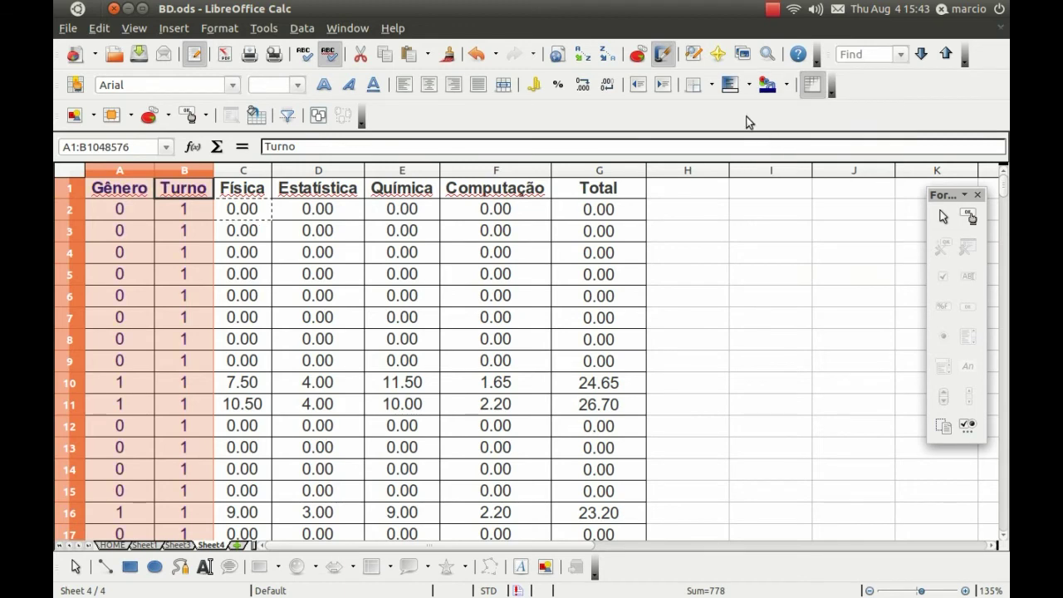
{"action": "left_click", "coordinate": [749, 84]}
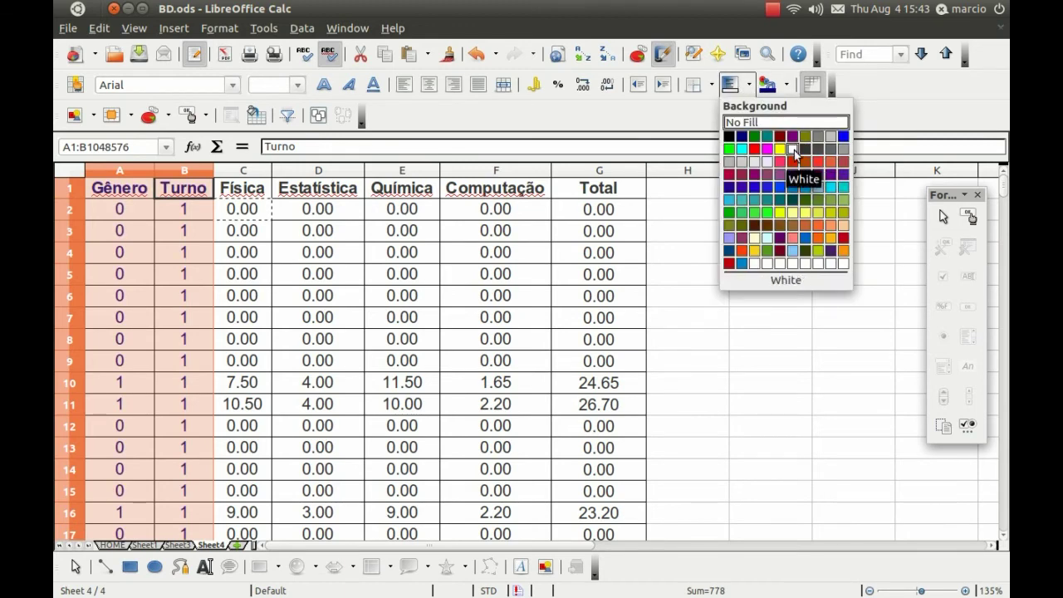
{"action": "left_click", "coordinate": [792, 213]}
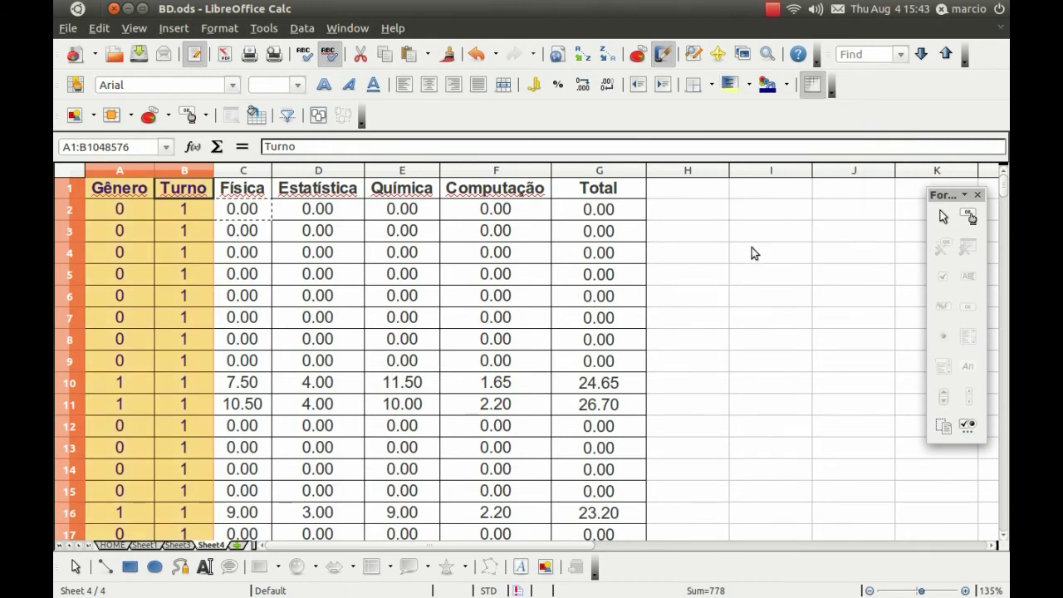
{"action": "left_click", "coordinate": [673, 304]}
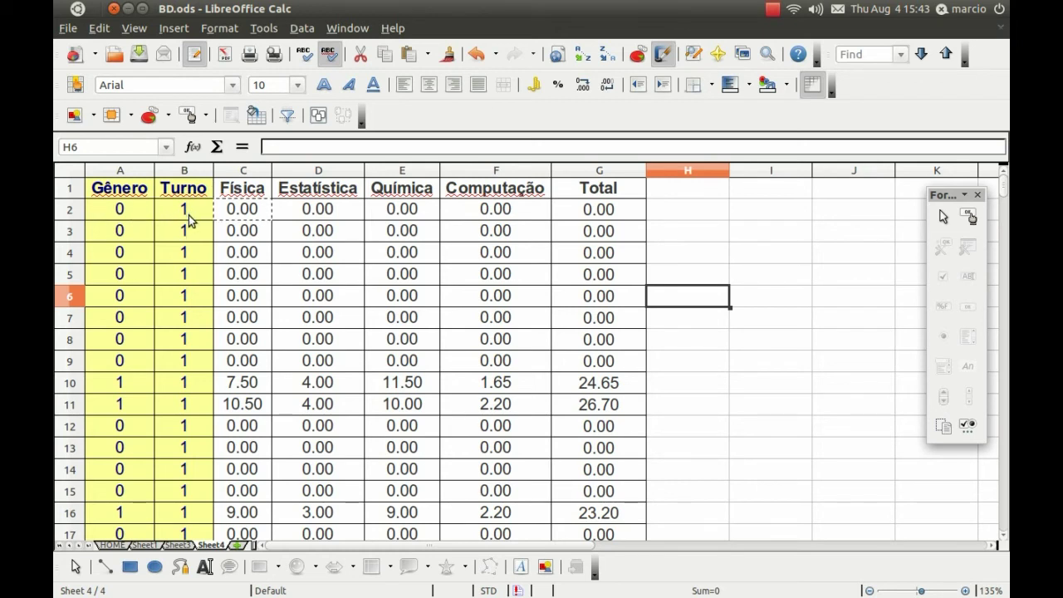
{"action": "left_click", "coordinate": [144, 544]}
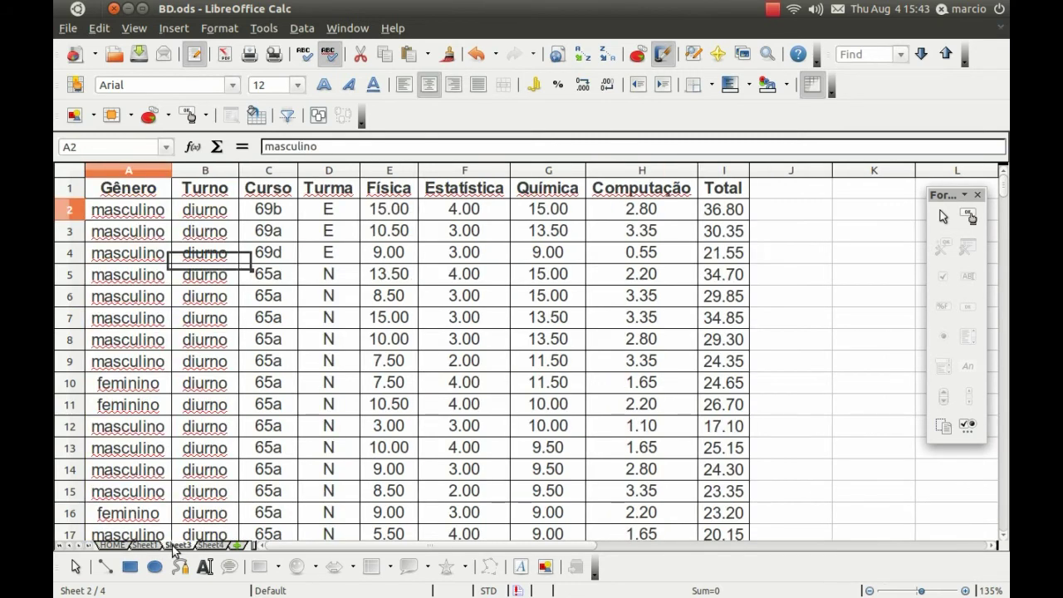
Check the feminino/diurno selections on Sheet3, then return to Sheet4 and inspect C2's formula.
{"action": "left_click", "coordinate": [177, 545]}
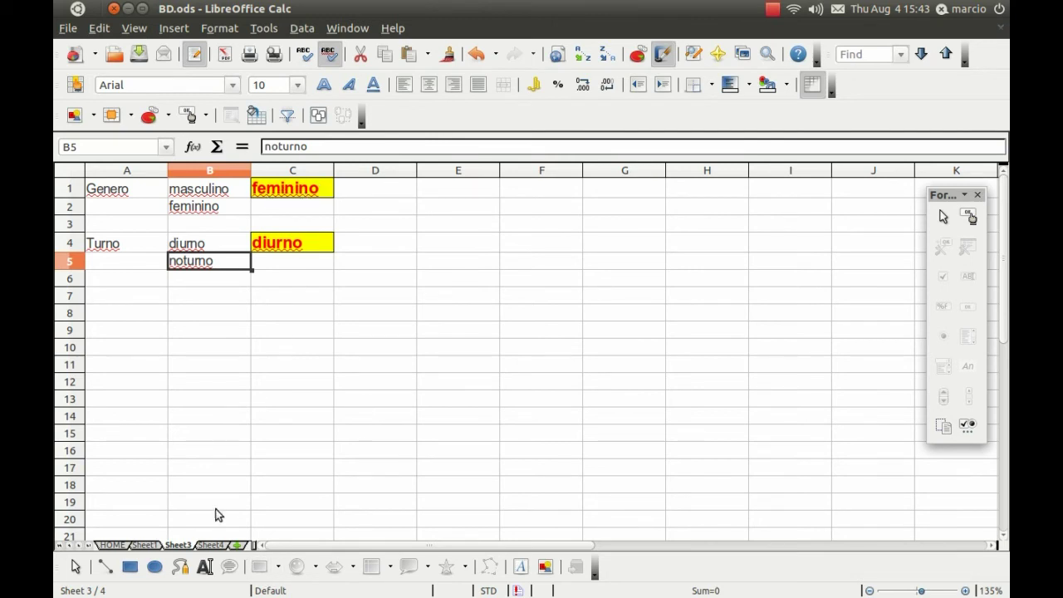
{"action": "left_click", "coordinate": [214, 545]}
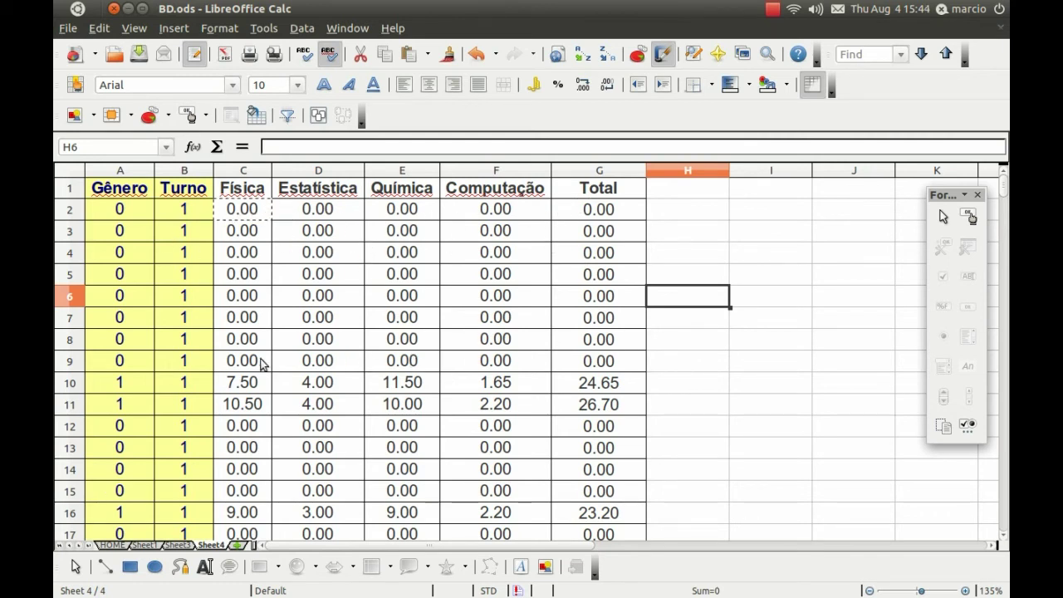
{"action": "left_click_drag", "start_coordinate": [100, 386], "coordinate": [593, 405]}
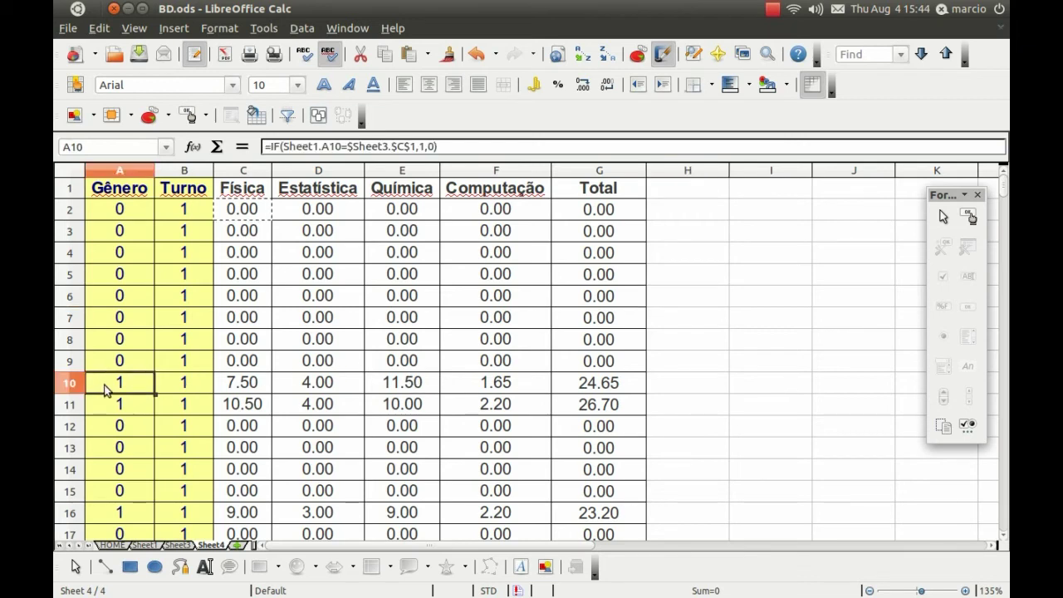
{"action": "left_click", "coordinate": [704, 436]}
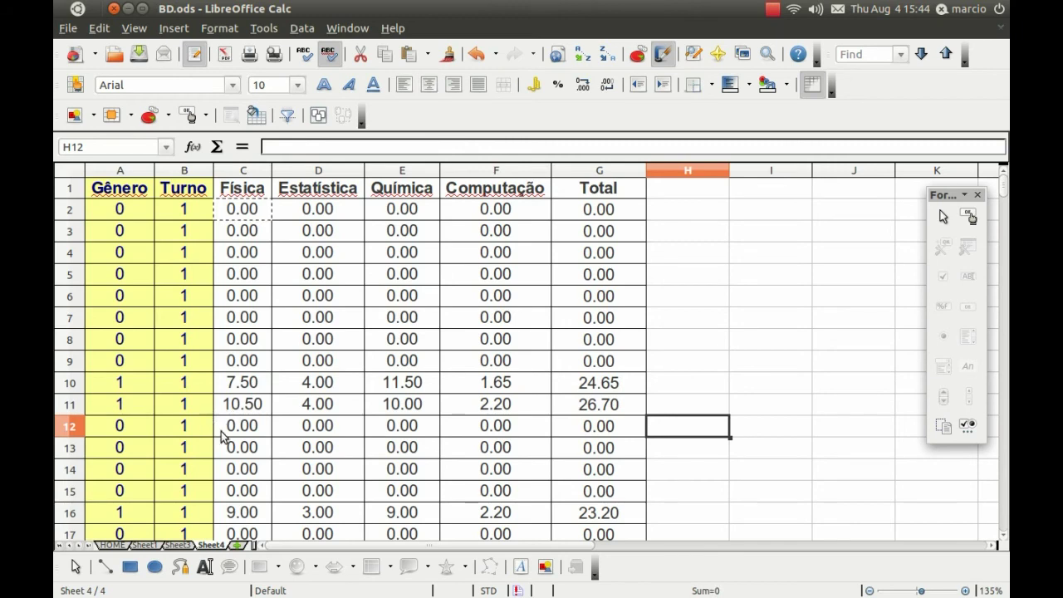
{"action": "scroll", "coordinate": [304, 411], "scroll_direction": "down", "scroll_amount": 3}
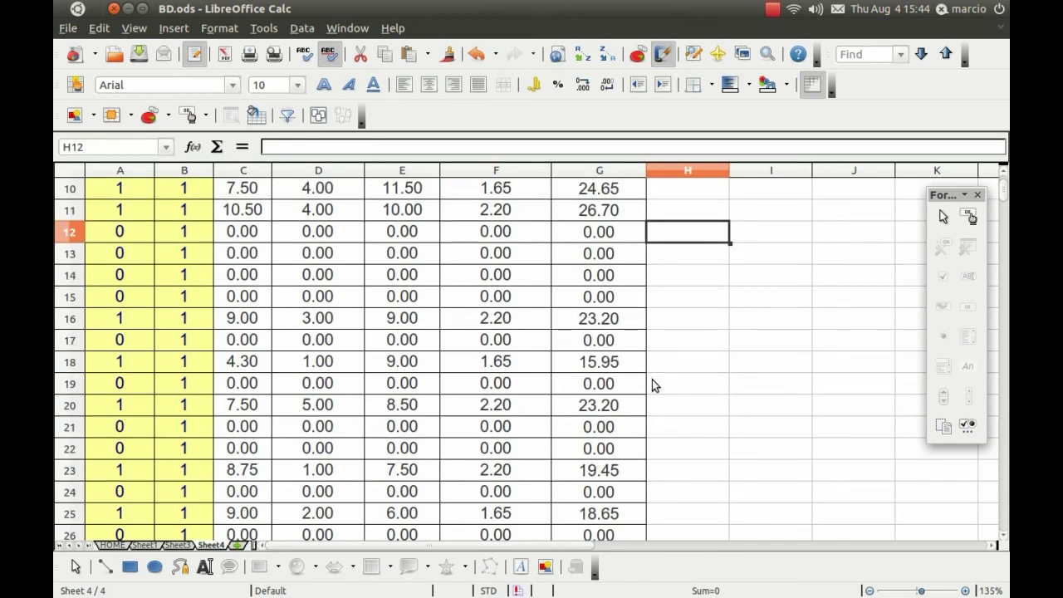
{"action": "scroll", "coordinate": [751, 490], "scroll_direction": "up", "scroll_amount": 3}
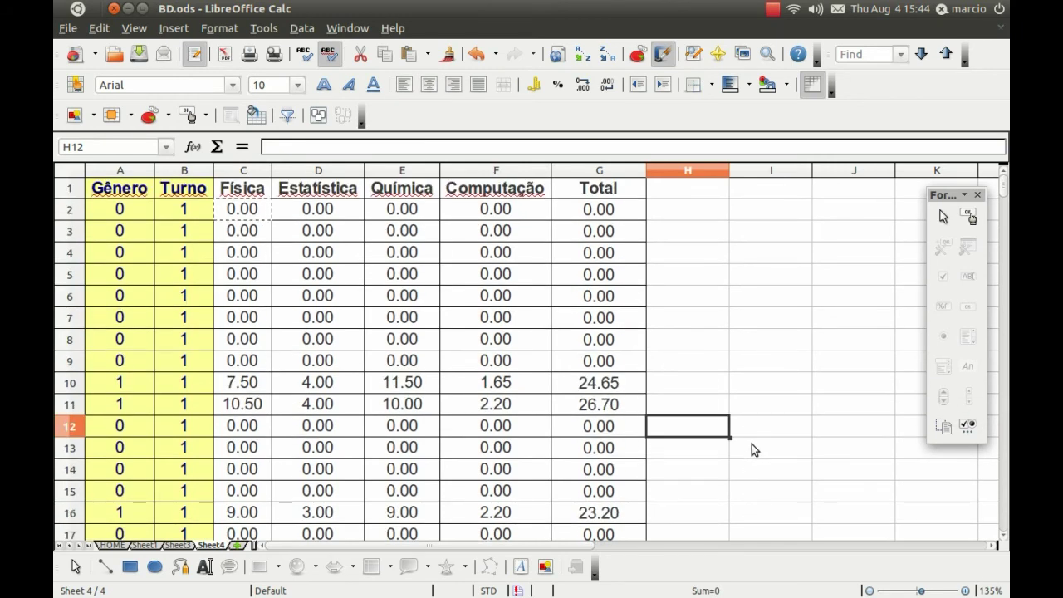
{"action": "left_click", "coordinate": [249, 215]}
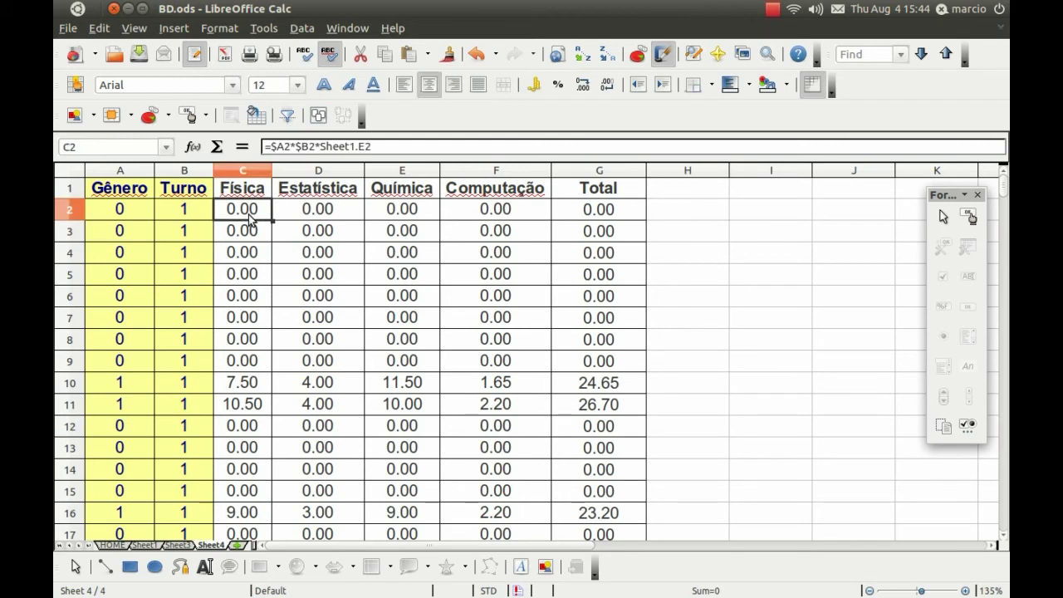
Enter the heading x in H1 and the value 1 in H2.
{"action": "left_click", "coordinate": [605, 213]}
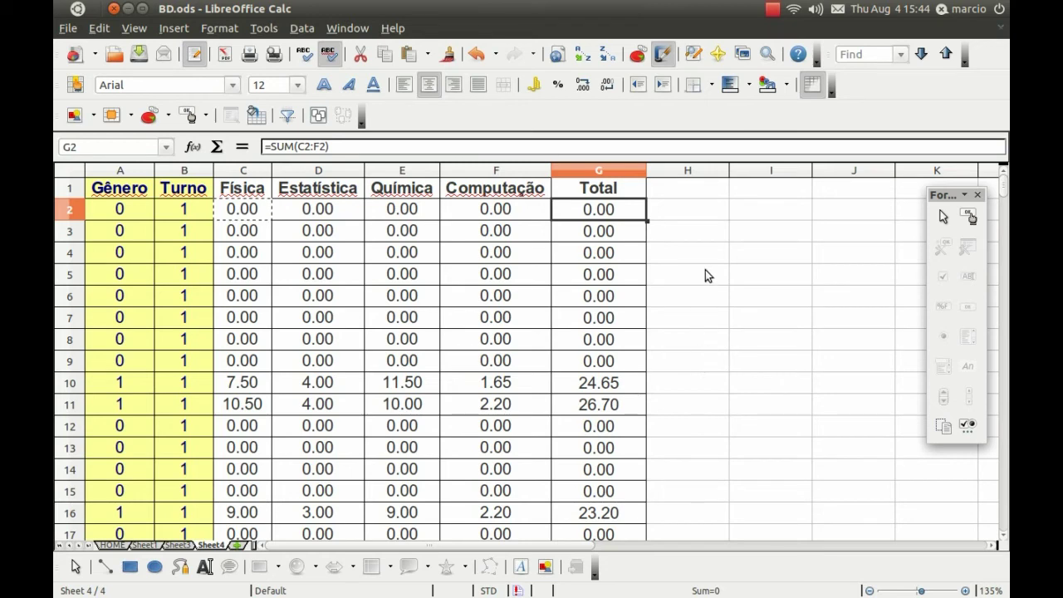
{"action": "left_click", "coordinate": [696, 193]}
{"action": "type", "text": "x"}
{"action": "key", "text": "Return"}
{"action": "left_click", "coordinate": [696, 193]}
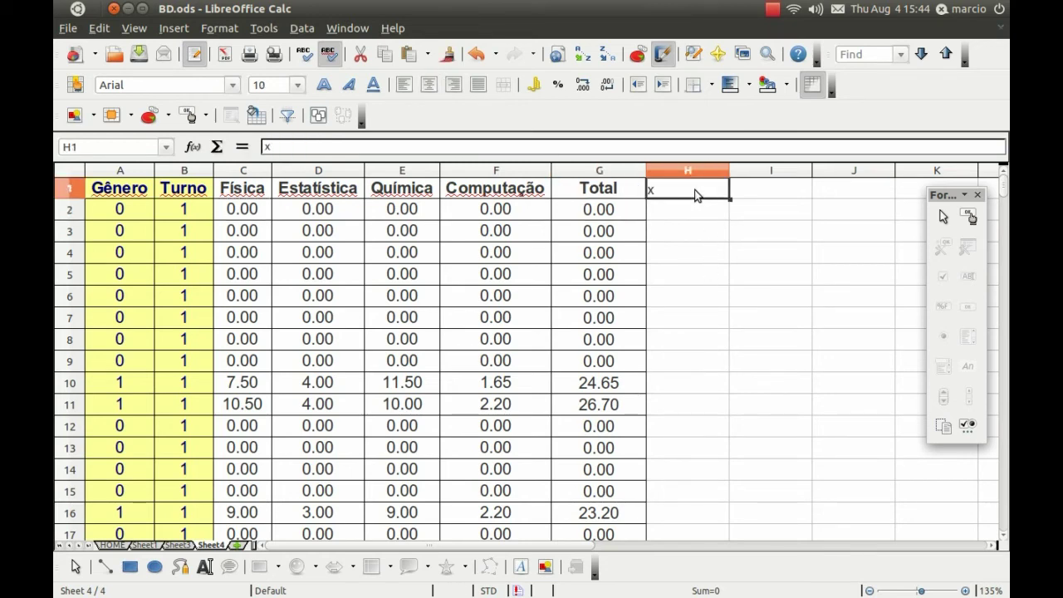
{"action": "key", "text": "Down"}
{"action": "type", "text": "1"}
{"action": "key", "text": "Return"}
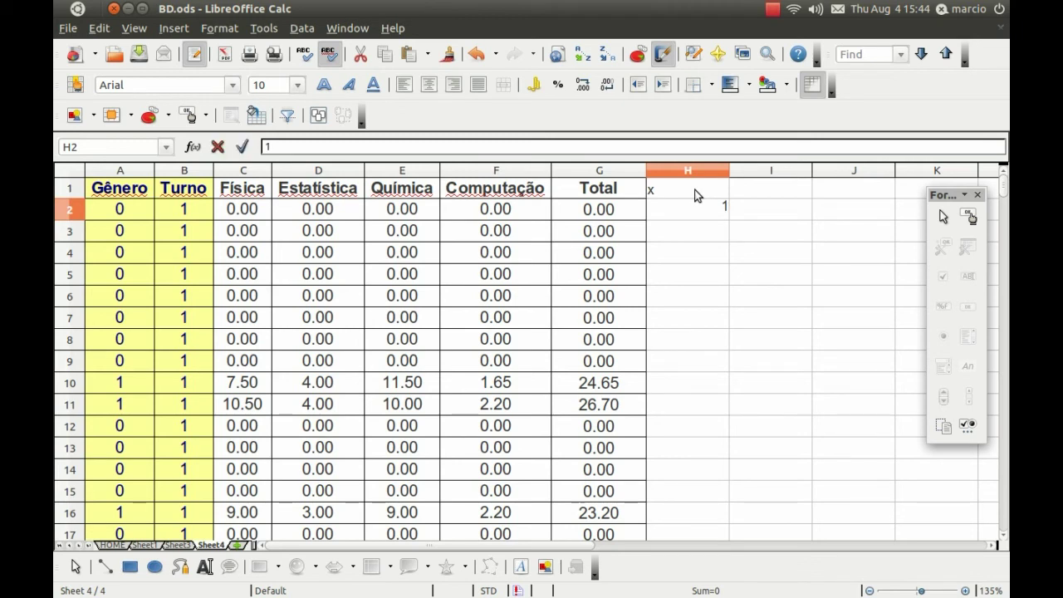
{"action": "key", "text": "Return"}
{"action": "left_click", "coordinate": [699, 210]}
Fill column H with 1s down to row 626 and centre its contents.
{"action": "left_click", "coordinate": [712, 231]}
{"action": "type", "text": "1"}
{"action": "key", "text": "Return"}
{"action": "type", "text": "1"}
{"action": "key", "text": "Up"}
{"action": "key", "text": "Up"}
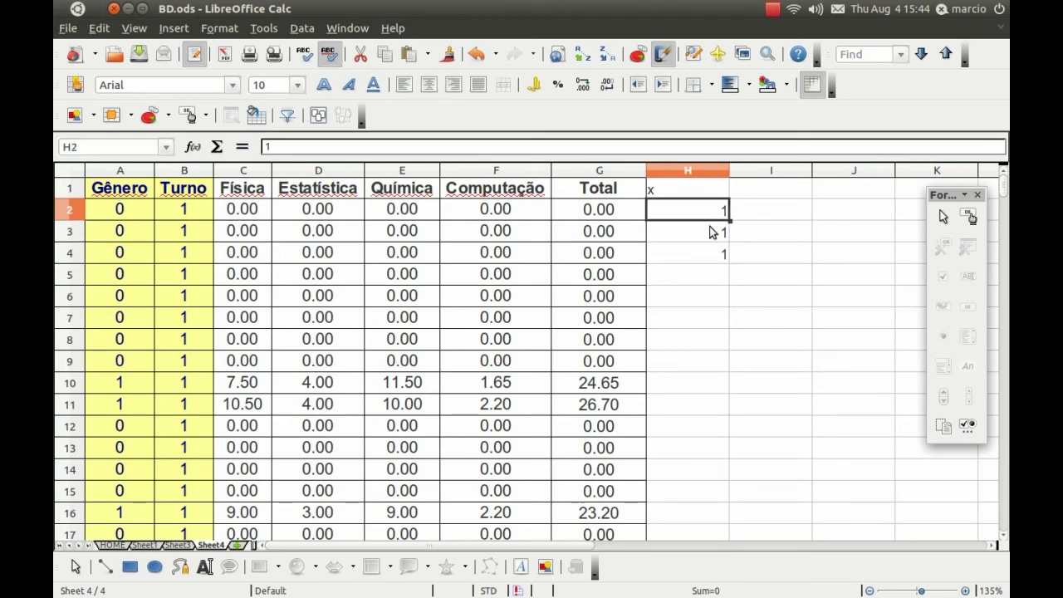
{"action": "key", "text": "shift+Down"}
{"action": "key", "text": "shift+Down"}
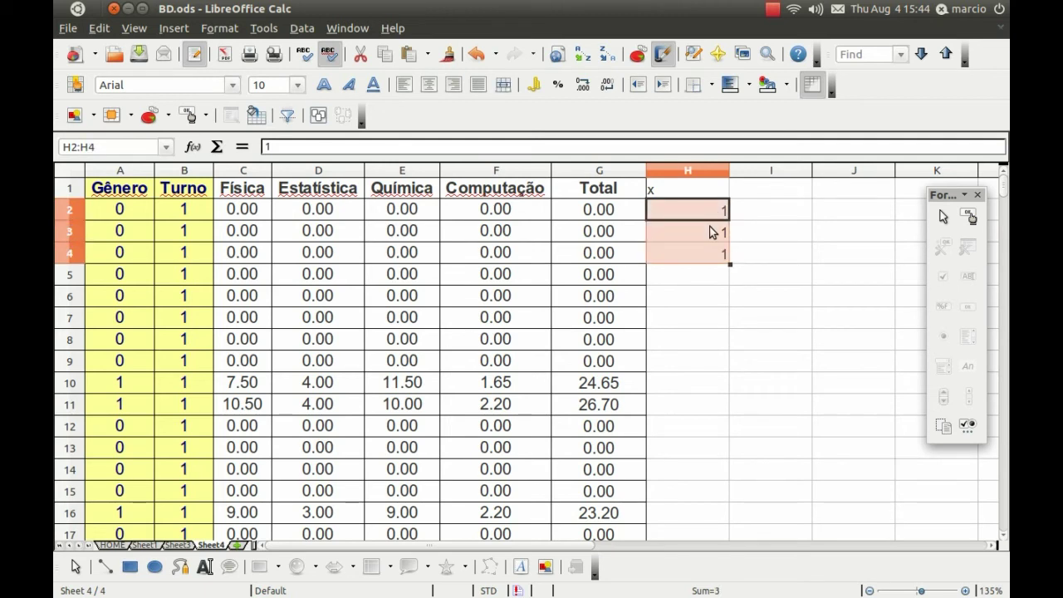
{"action": "double_click", "coordinate": [730, 263]}
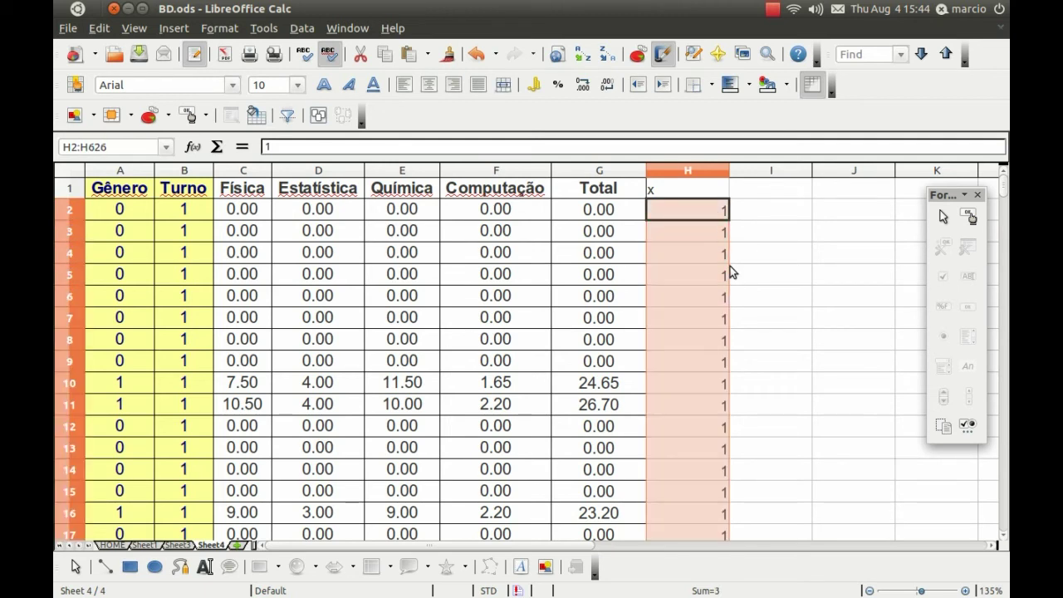
{"action": "left_click", "coordinate": [681, 169]}
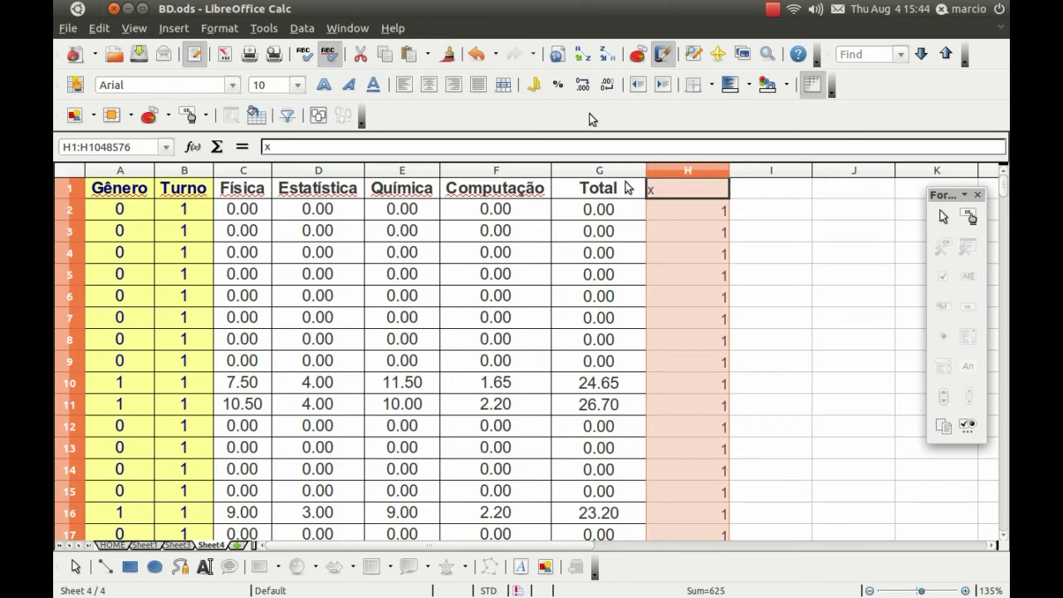
{"action": "left_click", "coordinate": [429, 85]}
Select the Total and x data range G1:H626.
{"action": "left_click", "coordinate": [706, 216]}
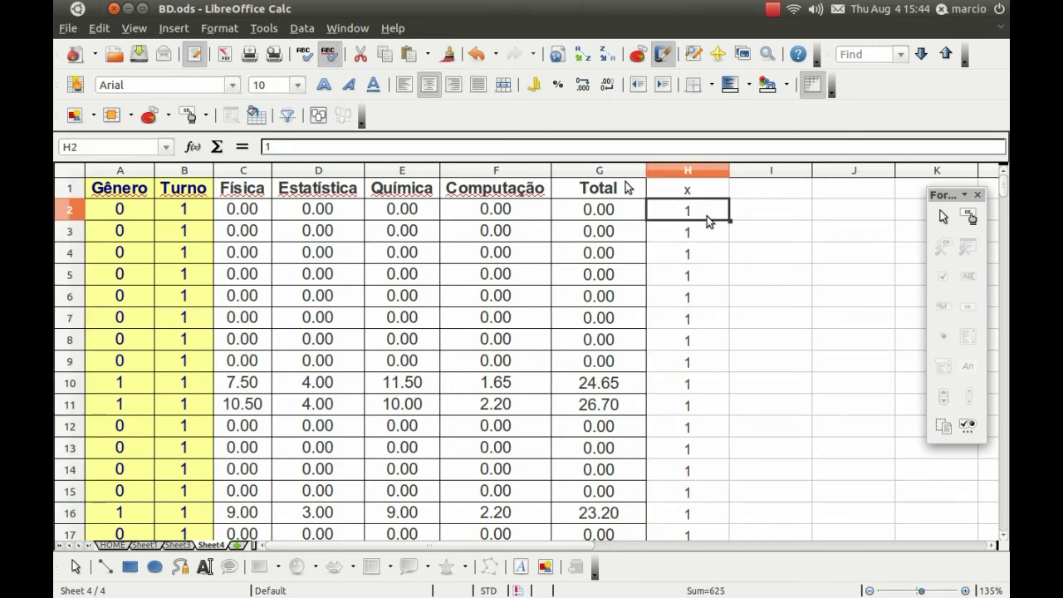
{"action": "left_click", "coordinate": [603, 191]}
{"action": "key", "text": "shift+Right"}
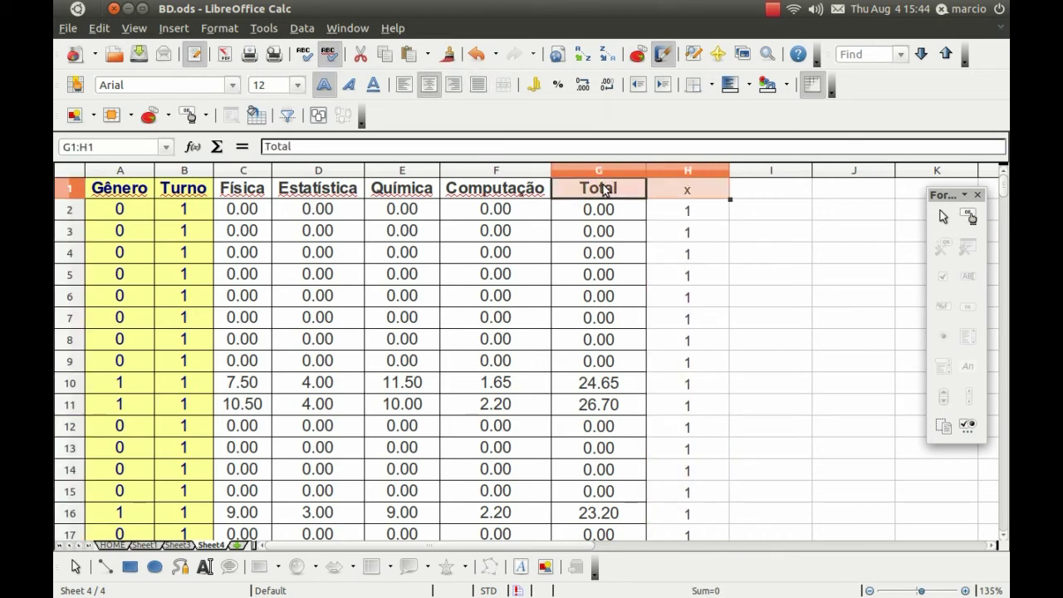
{"action": "key", "text": "ctrl+shift+Down"}
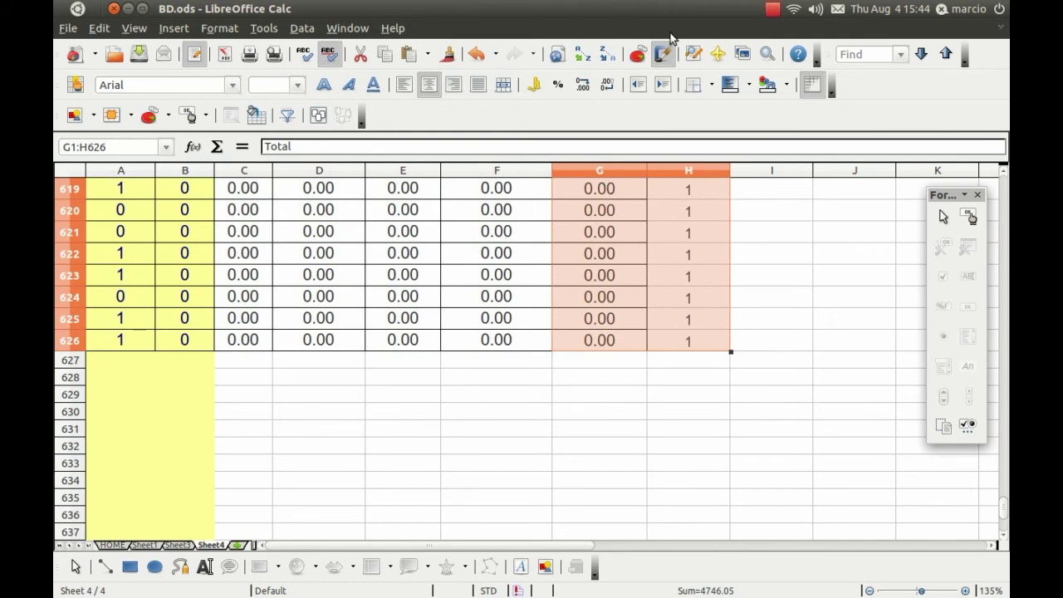
Create an XY (Scatter) chart from G1:H626 with the Chart Wizard.
{"action": "left_click", "coordinate": [638, 54]}
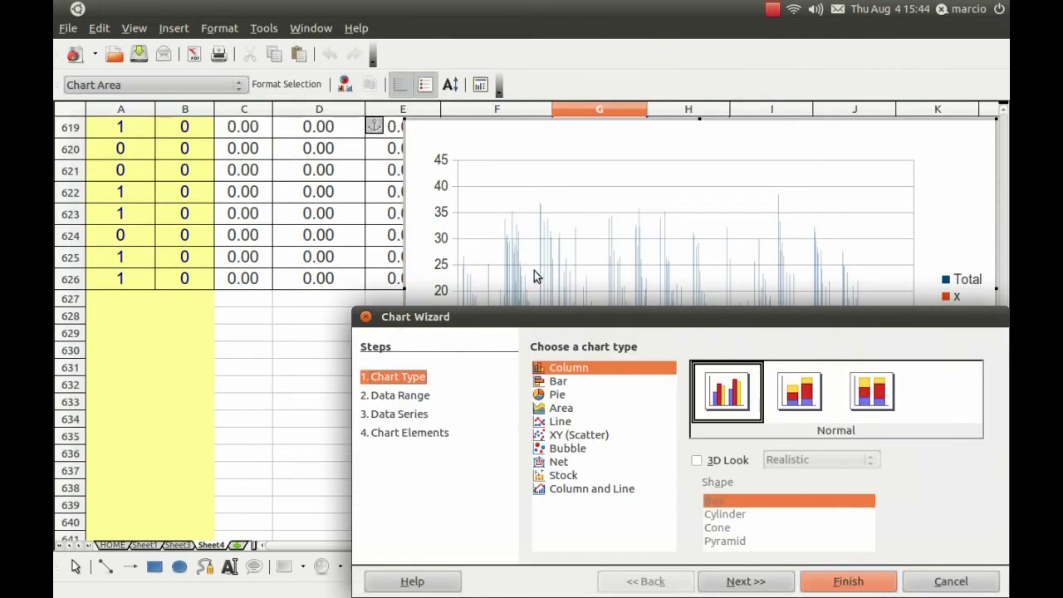
{"action": "left_click", "coordinate": [592, 434]}
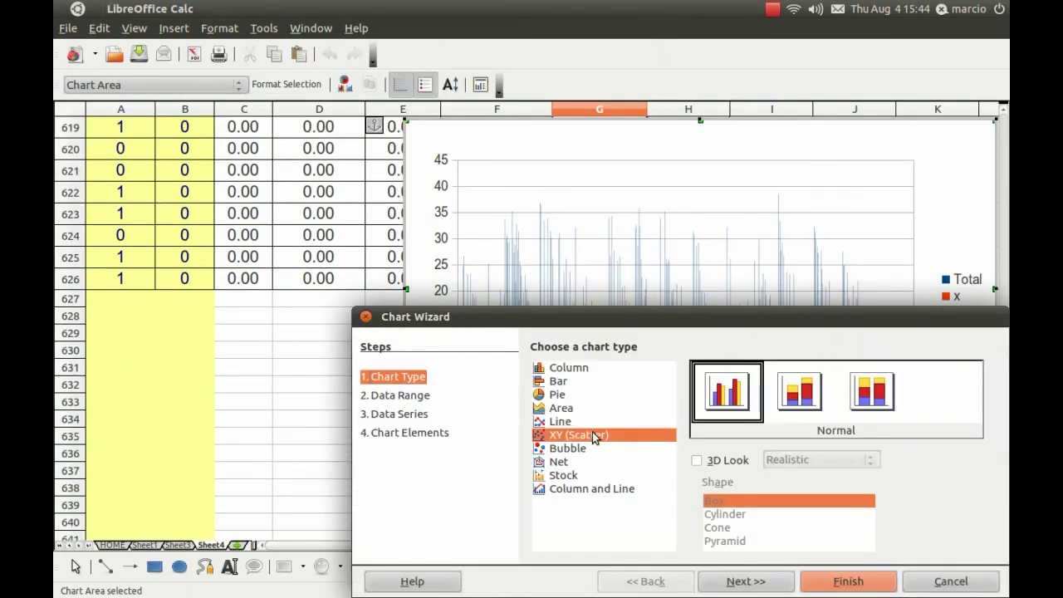
{"action": "left_click_drag", "start_coordinate": [695, 319], "coordinate": [476, 185]}
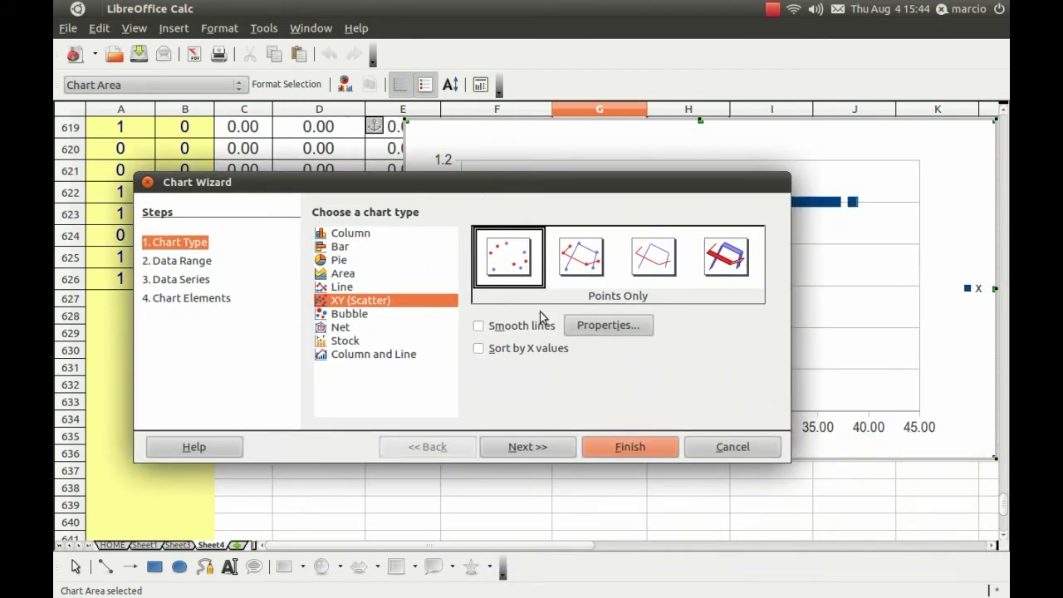
{"action": "left_click", "coordinate": [629, 447]}
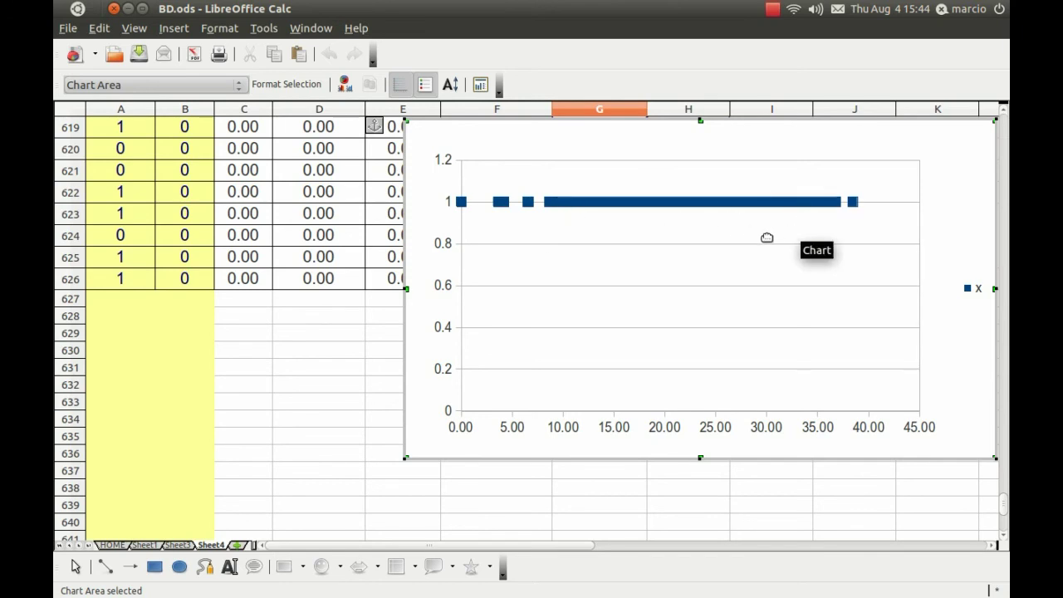
{"action": "left_click", "coordinate": [380, 501]}
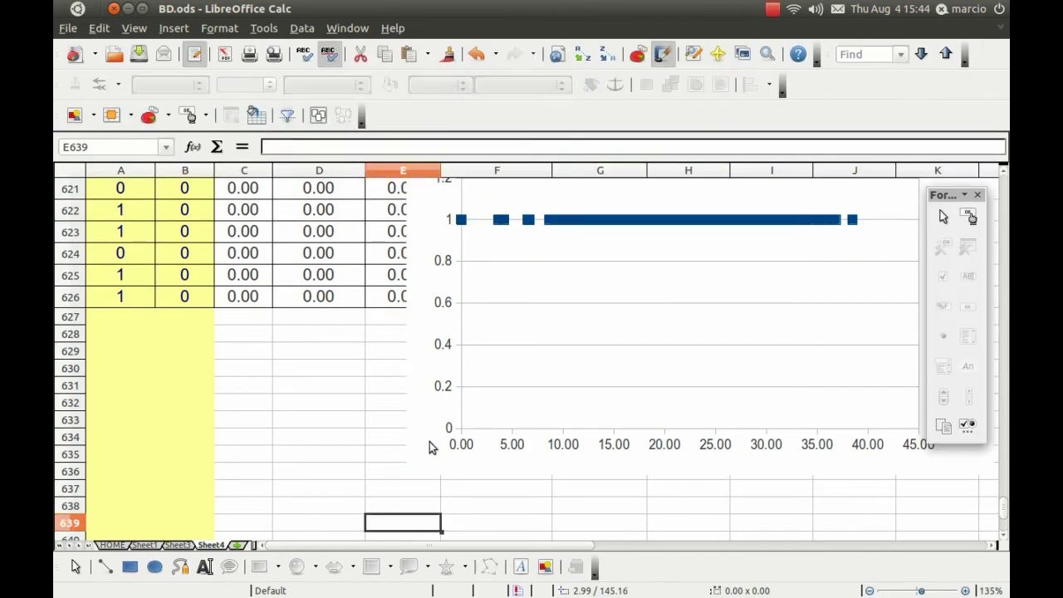
Copy the chart from Sheet4 and paste it onto the HOME sheet at G10.
{"action": "right_click", "coordinate": [428, 443]}
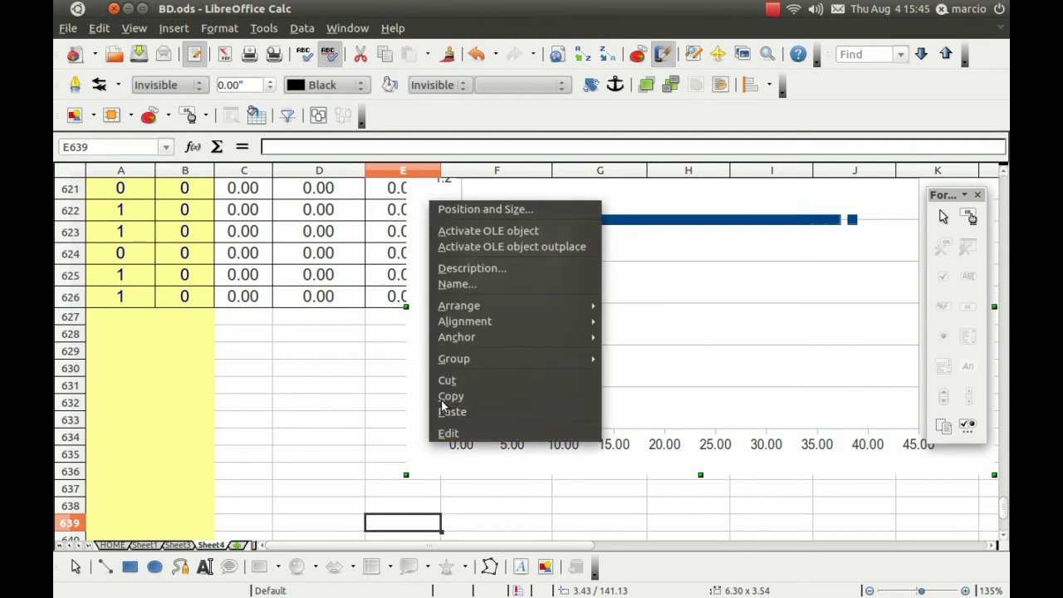
{"action": "left_click", "coordinate": [443, 408]}
{"action": "left_click", "coordinate": [115, 546]}
{"action": "right_click", "coordinate": [593, 339]}
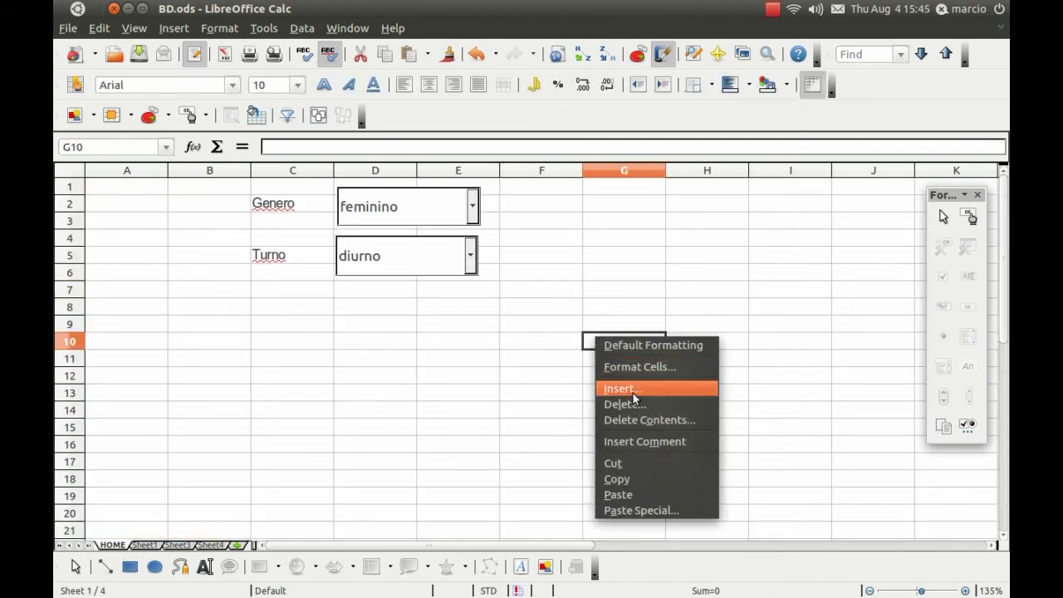
{"action": "left_click", "coordinate": [625, 494]}
{"action": "left_click_drag", "start_coordinate": [604, 426], "coordinate": [397, 330]}
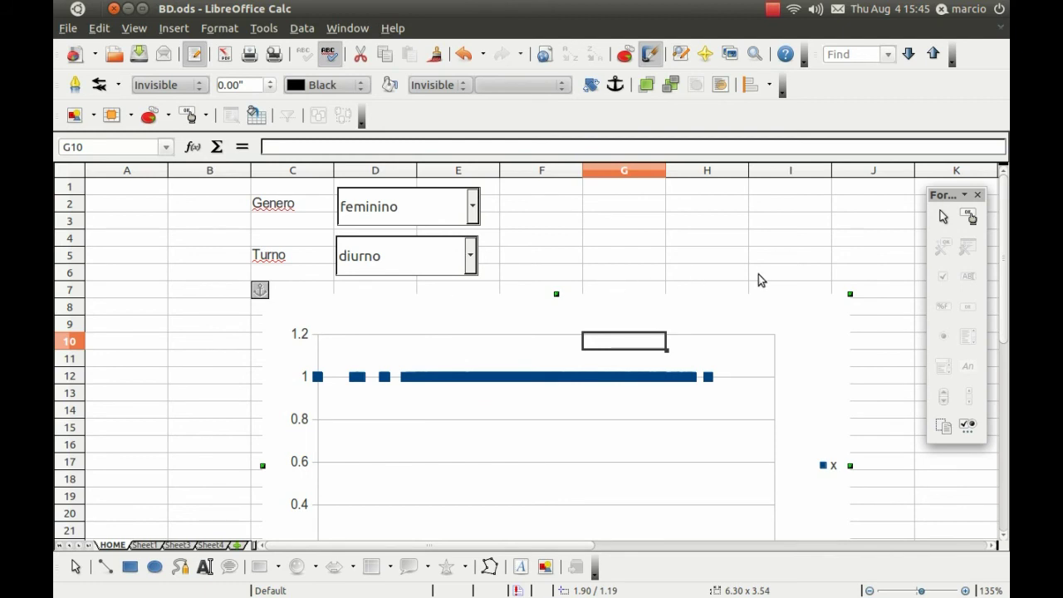
Resize the chart to 4.34 x 2.44 and place it beside the Genero and Turno boxes.
{"action": "left_click_drag", "start_coordinate": [846, 297], "coordinate": [845, 297]}
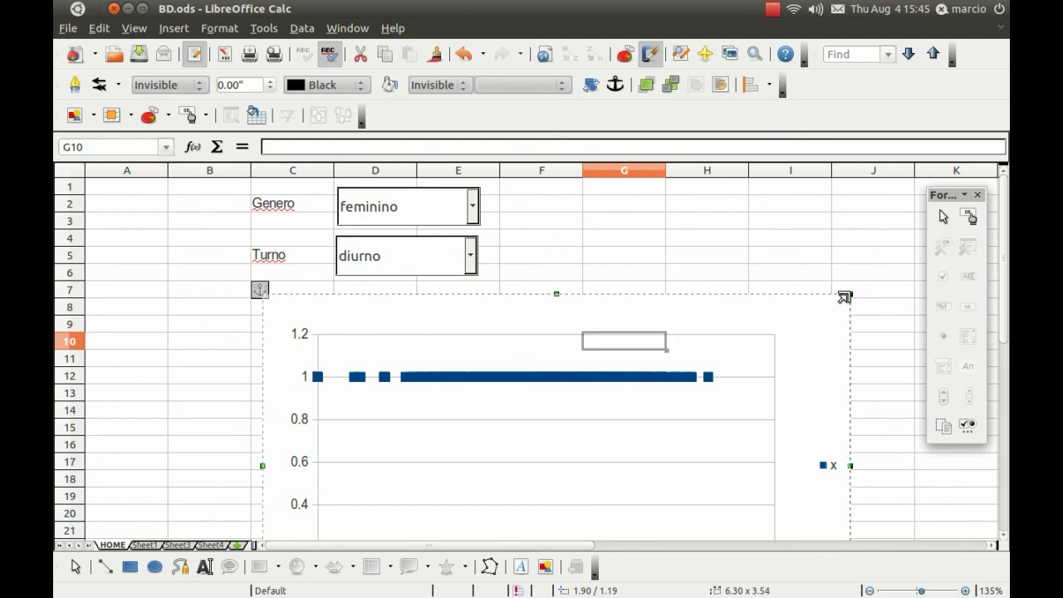
{"action": "mouse_move", "coordinate": [845, 297]}
{"action": "left_mouse_down"}
{"action": "mouse_move", "coordinate": [529, 470]}
{"action": "mouse_move", "coordinate": [748, 204]}
{"action": "left_mouse_up"}
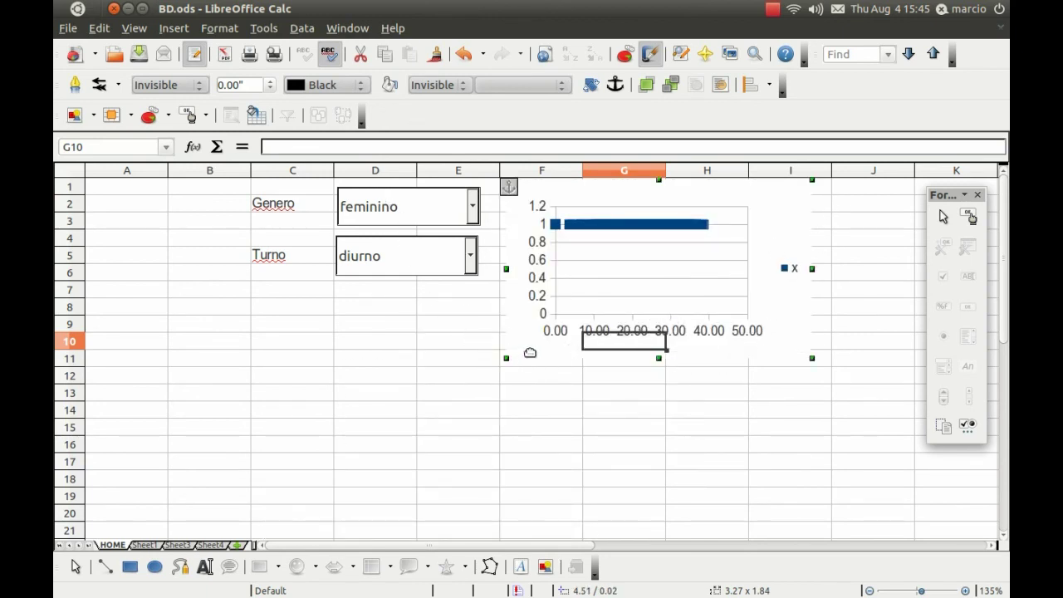
{"action": "left_click_drag", "start_coordinate": [776, 249], "coordinate": [881, 249]}
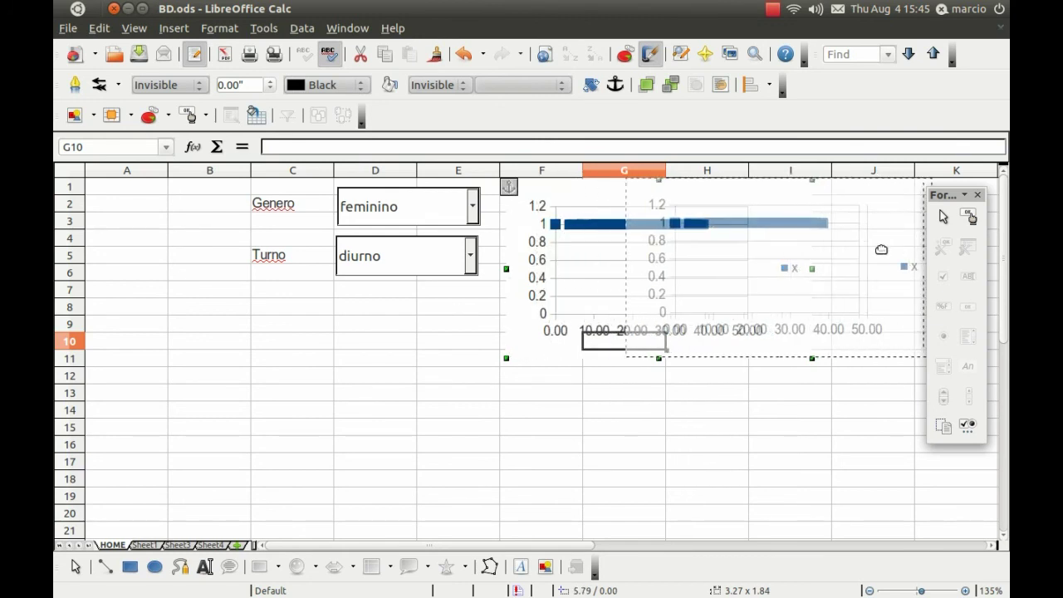
{"action": "left_click_drag", "start_coordinate": [881, 249], "coordinate": [867, 251]}
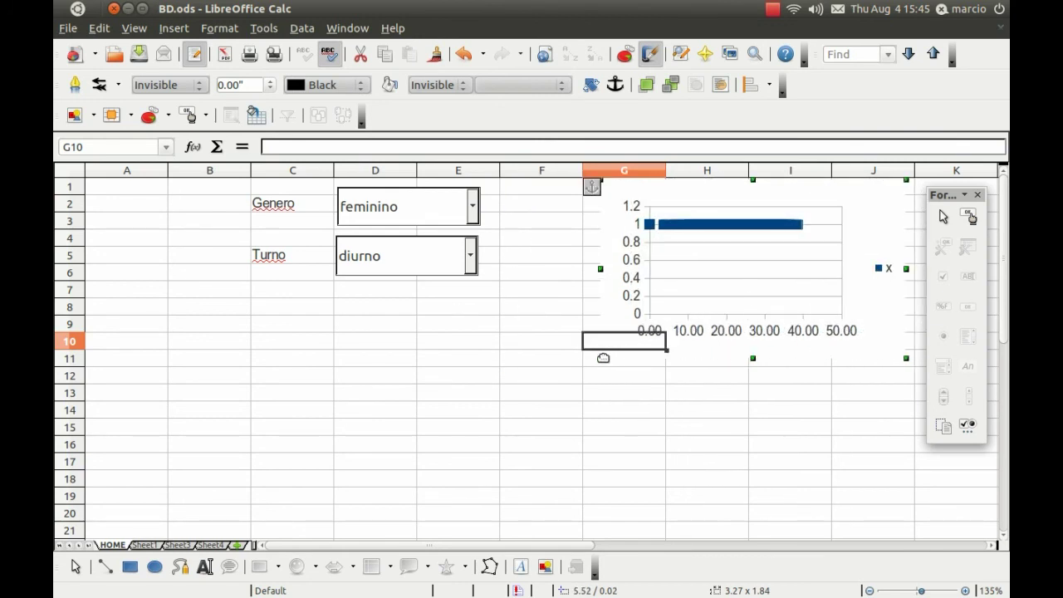
{"action": "left_click_drag", "start_coordinate": [604, 357], "coordinate": [500, 416]}
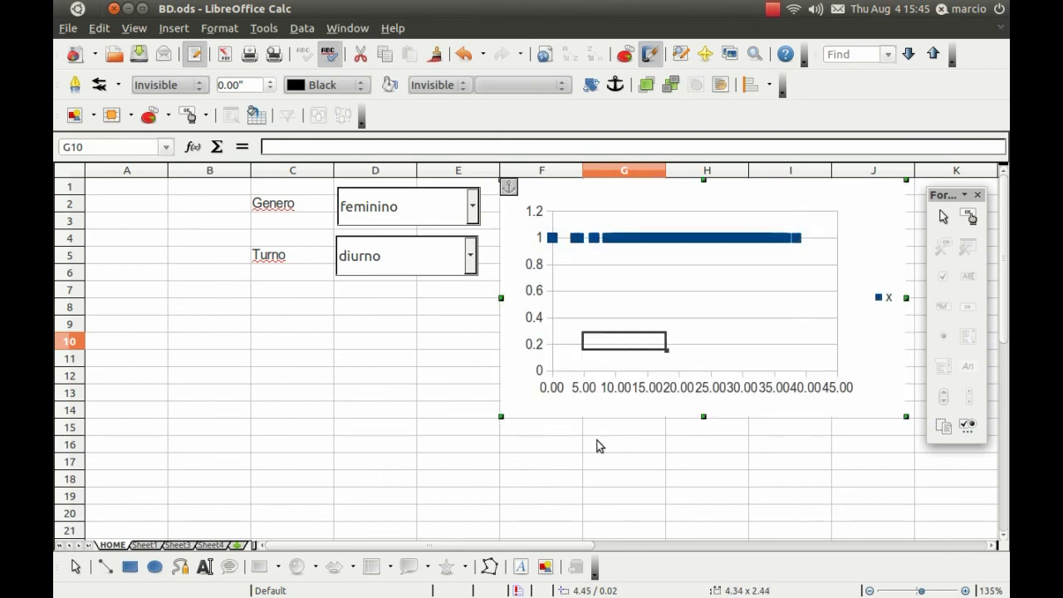
{"action": "left_click", "coordinate": [808, 459]}
Set the data series' point symbol width to 0.05 cm in the Line settings.
{"action": "double_click", "coordinate": [694, 240]}
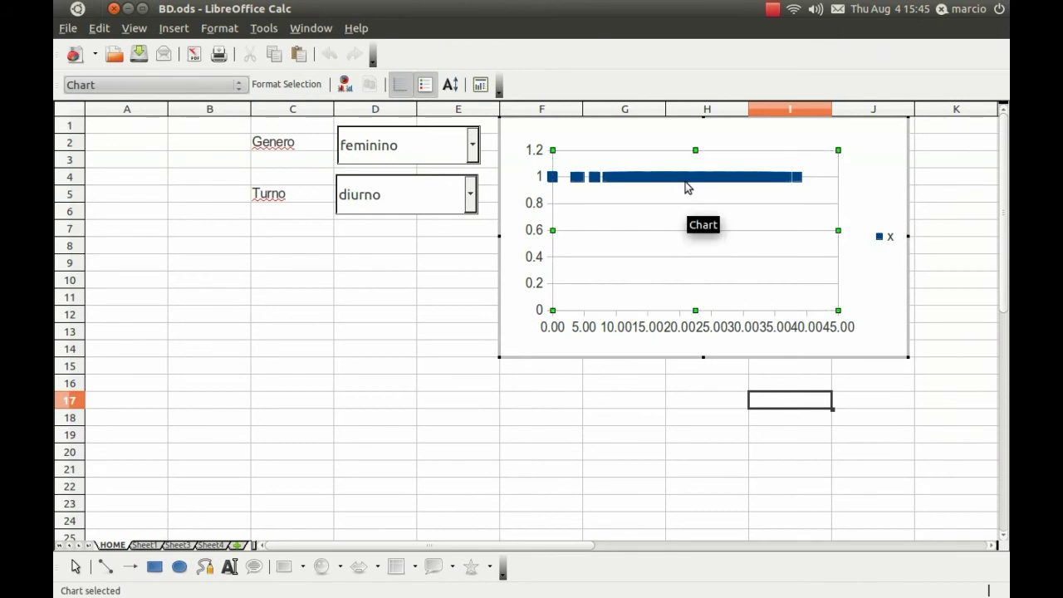
{"action": "left_click", "coordinate": [683, 176]}
{"action": "double_click", "coordinate": [682, 177]}
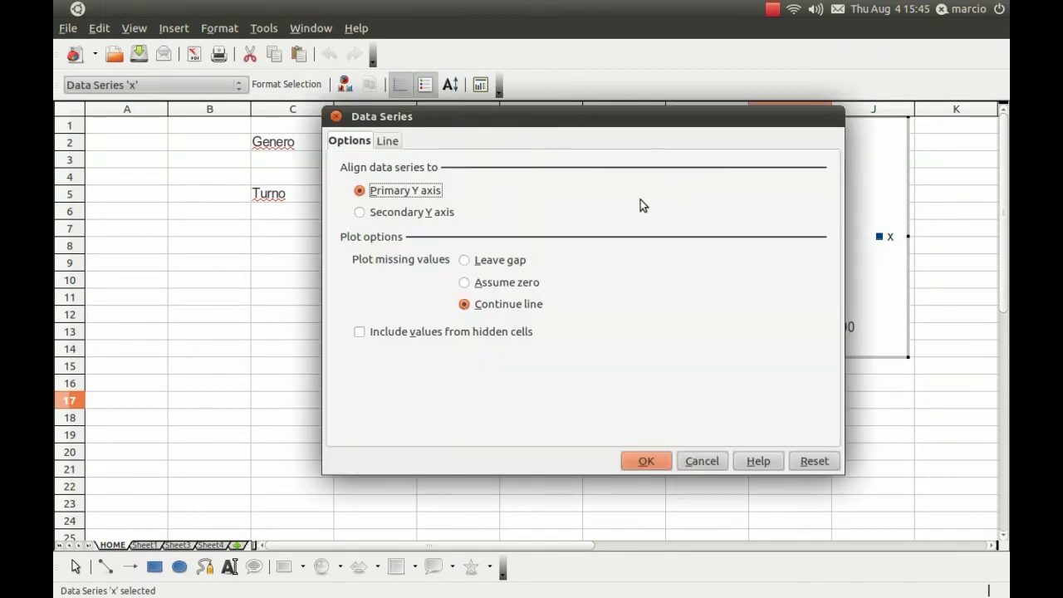
{"action": "left_click", "coordinate": [703, 462]}
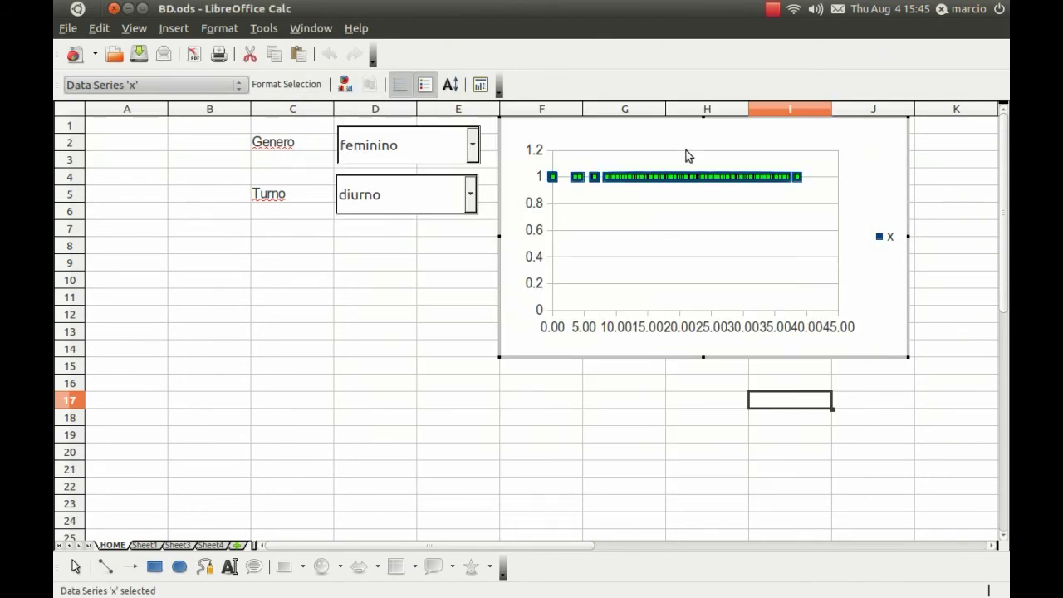
{"action": "double_click", "coordinate": [687, 177]}
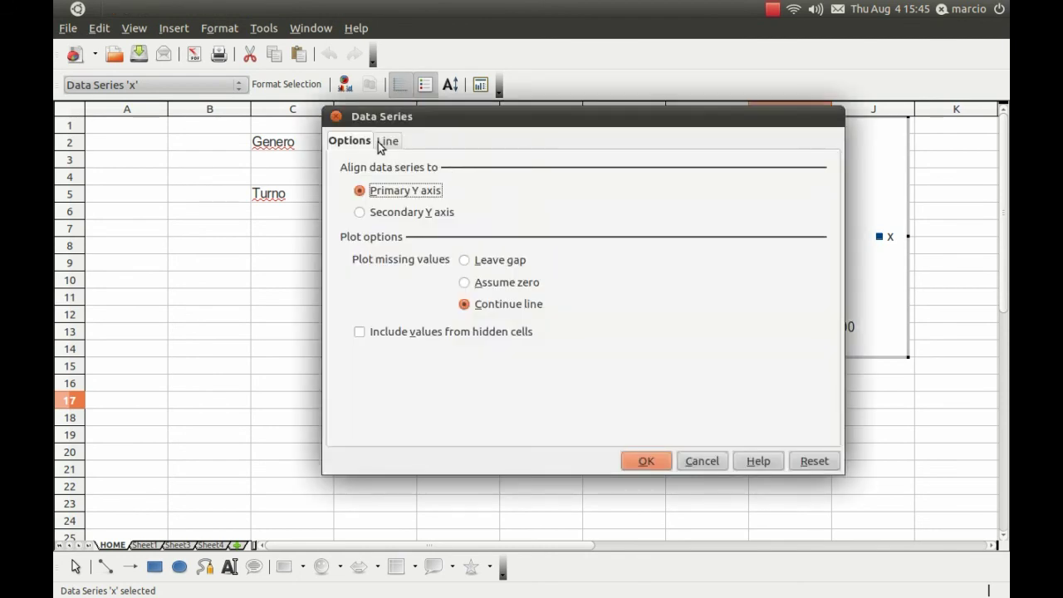
{"action": "left_click", "coordinate": [386, 141]}
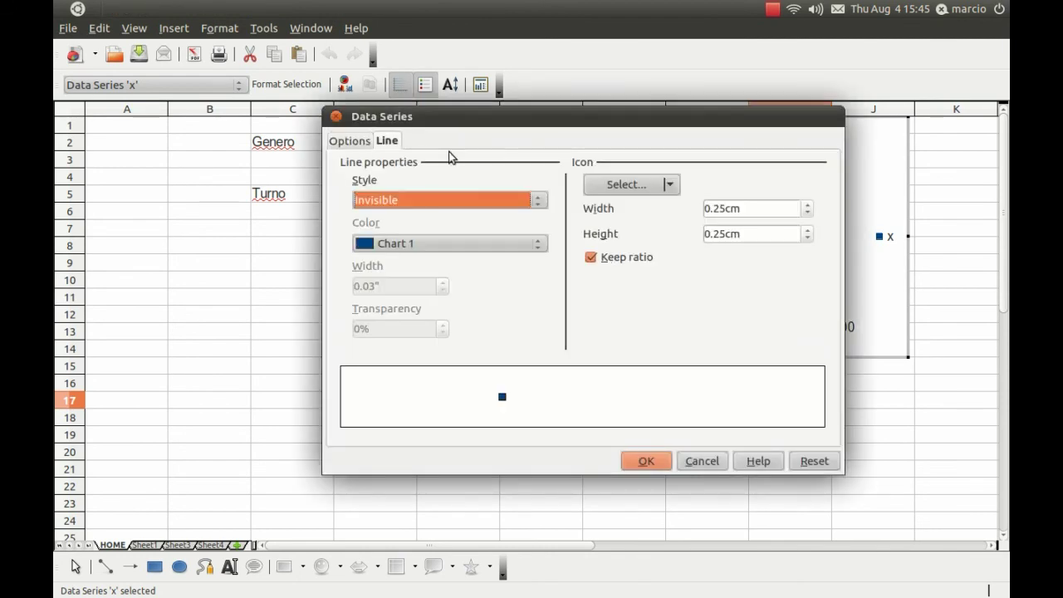
{"action": "left_click", "coordinate": [808, 214]}
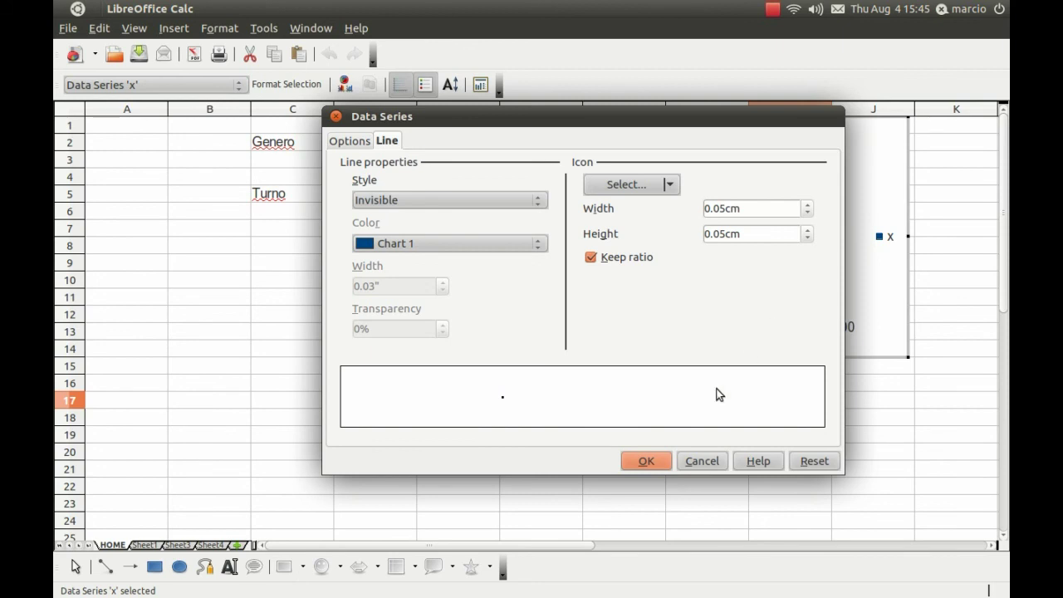
{"action": "left_click", "coordinate": [643, 459]}
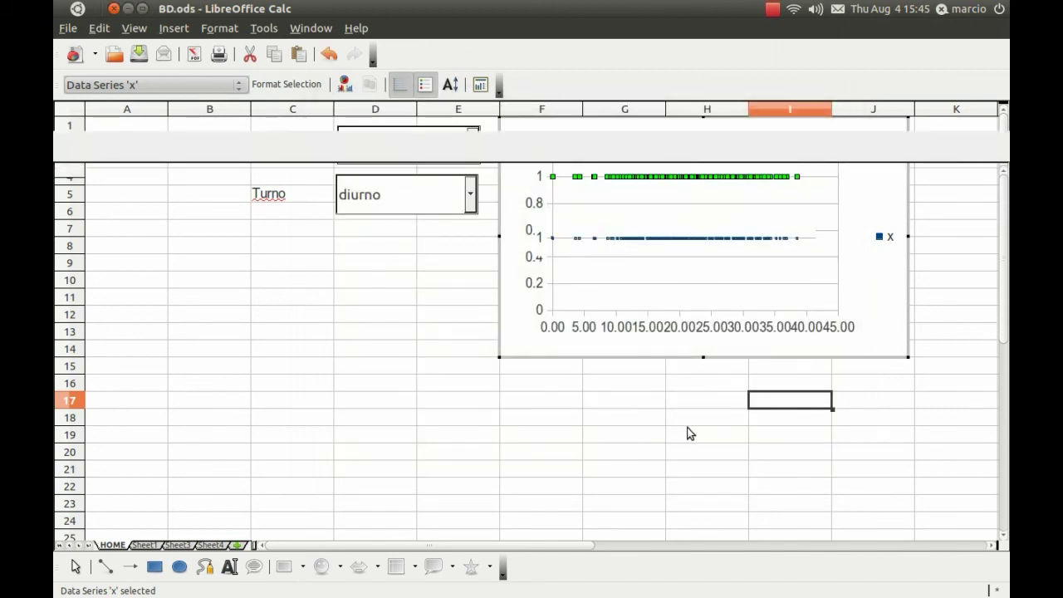
{"action": "left_click", "coordinate": [685, 432]}
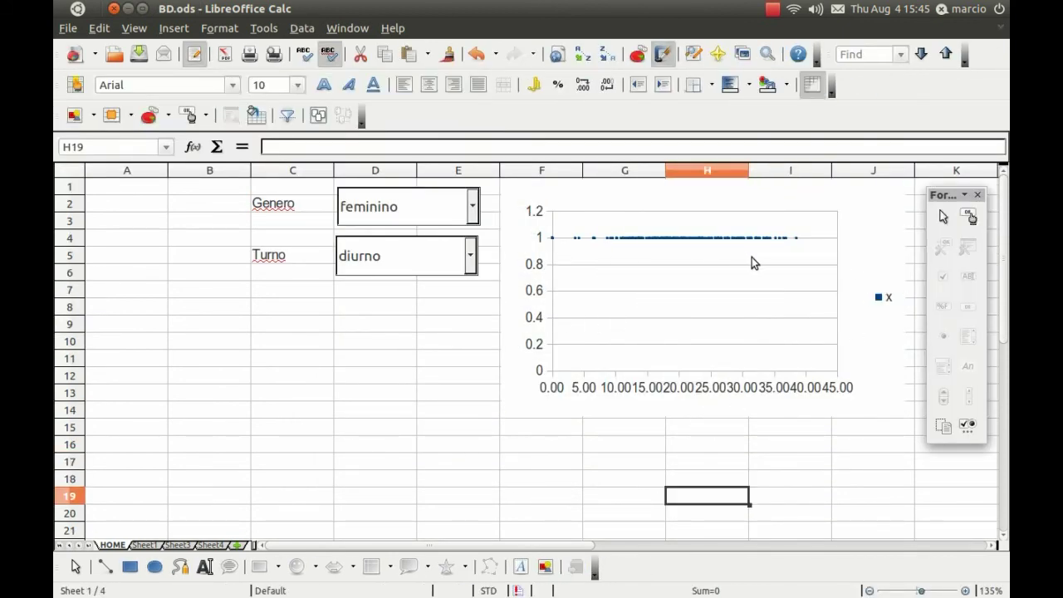
Zoom in, then test masculino with noturno and switch Genero back to feminino.
{"action": "scroll", "coordinate": [743, 297], "scroll_direction": "up", "scroll_amount": 3, "text": "ctrl"}
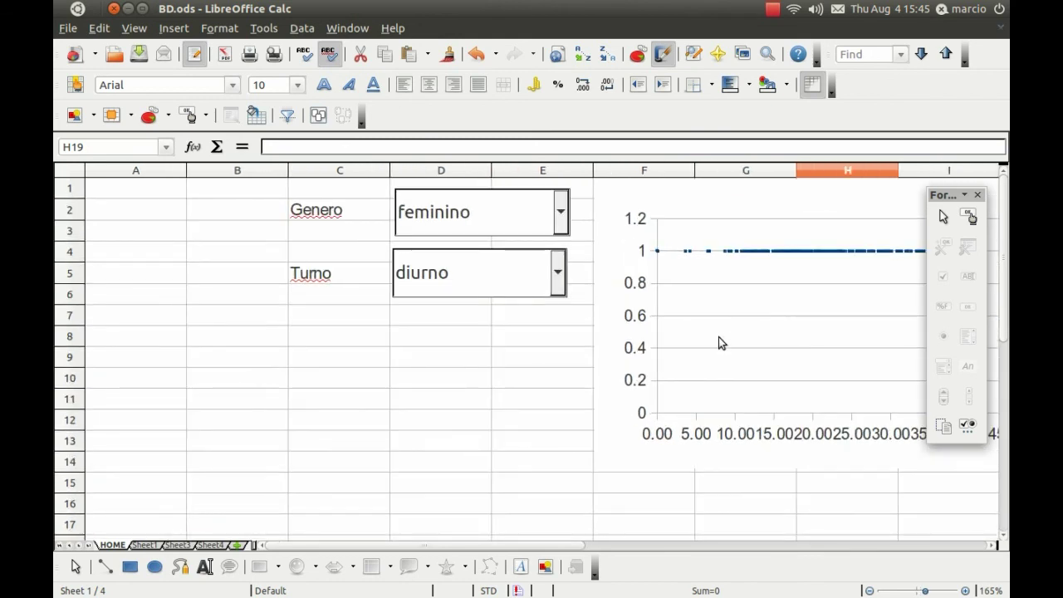
{"action": "left_click_drag", "start_coordinate": [502, 542], "coordinate": [577, 541]}
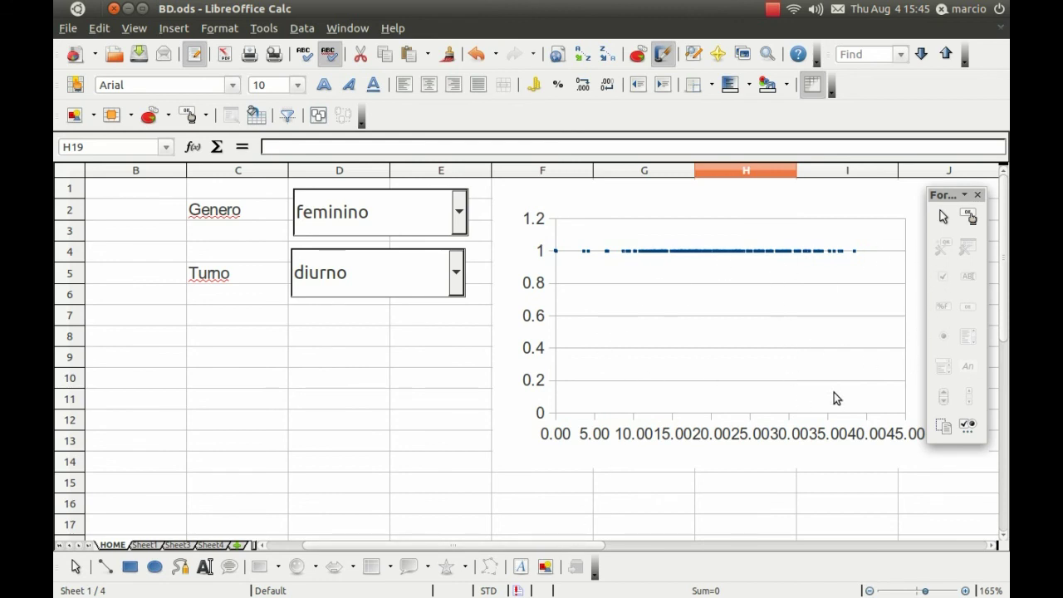
{"action": "left_click", "coordinate": [458, 223]}
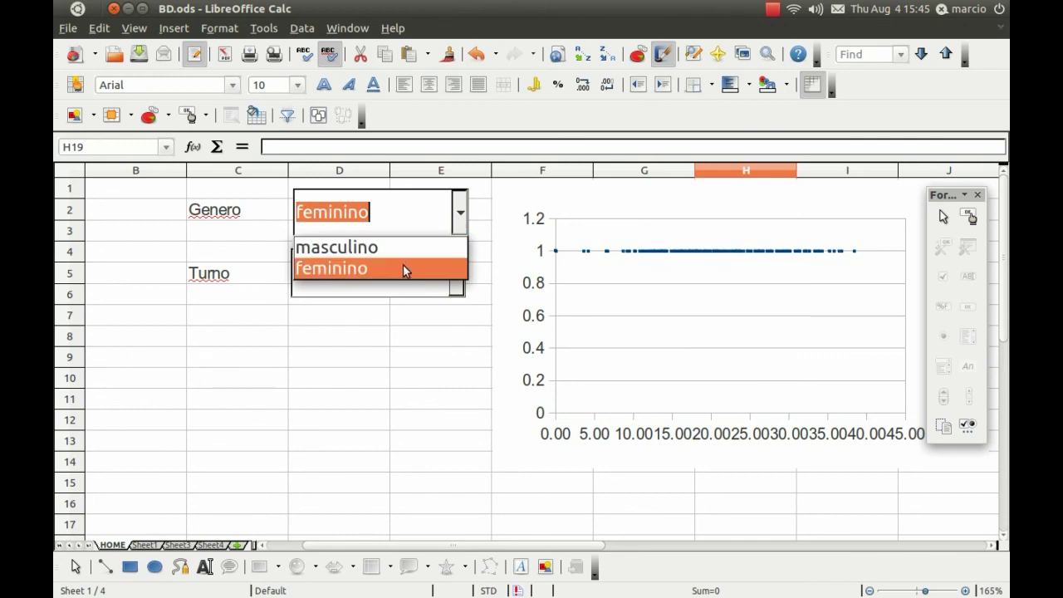
{"action": "left_click", "coordinate": [398, 247]}
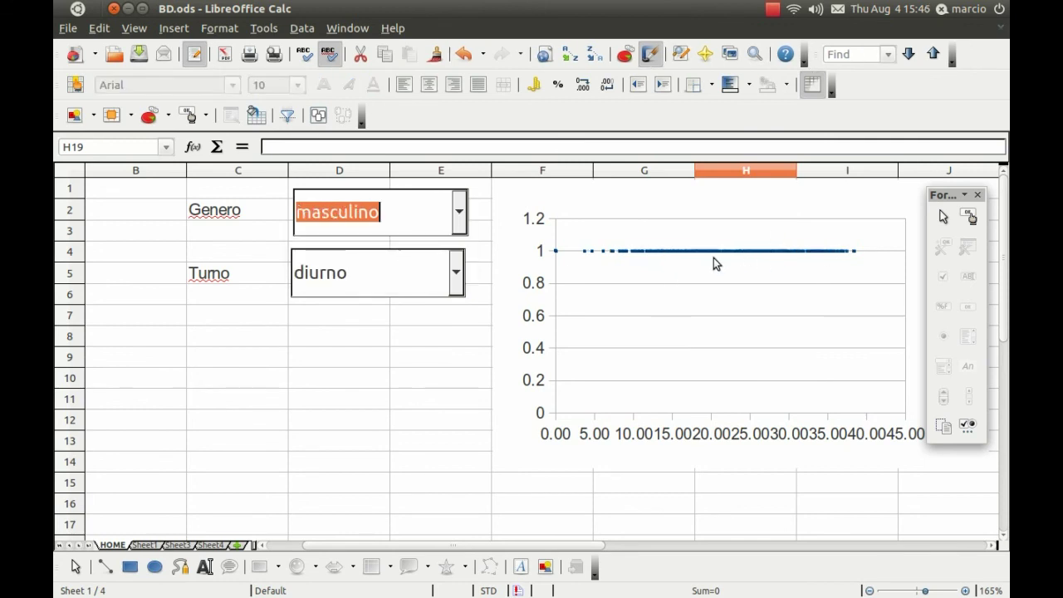
{"action": "left_click", "coordinate": [456, 273]}
{"action": "left_click", "coordinate": [369, 330]}
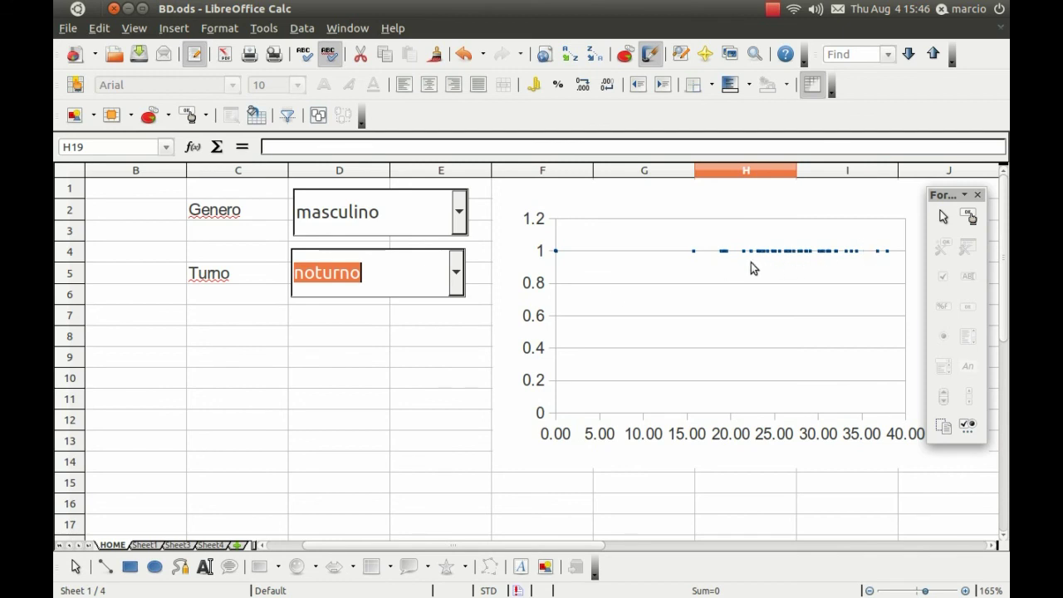
{"action": "left_click", "coordinate": [459, 213]}
{"action": "left_click", "coordinate": [345, 264]}
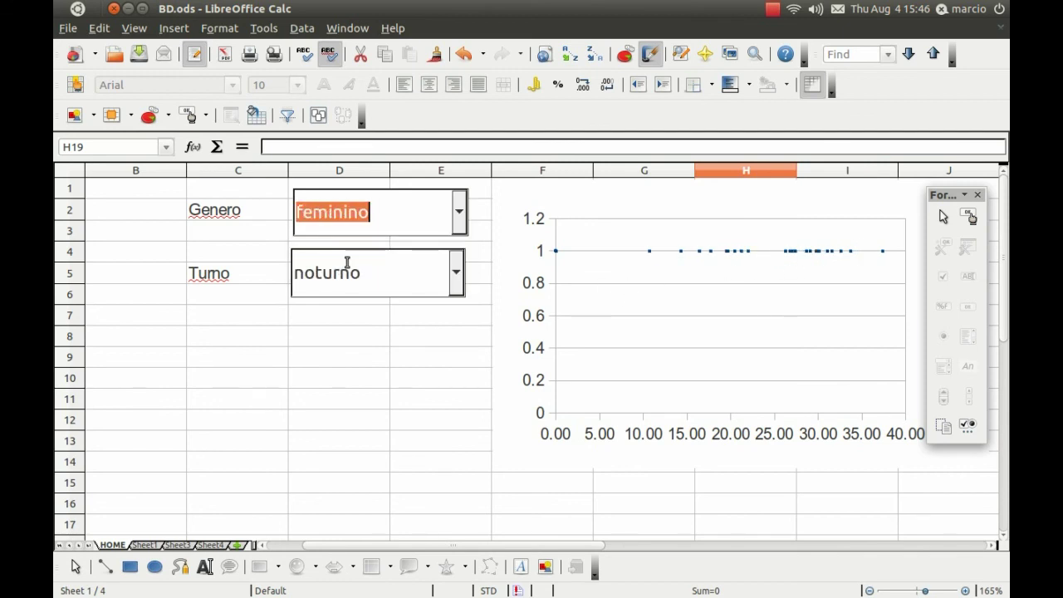
Test masculino with diurno, then finish on feminino with noturno.
{"action": "left_click", "coordinate": [458, 212]}
{"action": "left_click", "coordinate": [344, 235]}
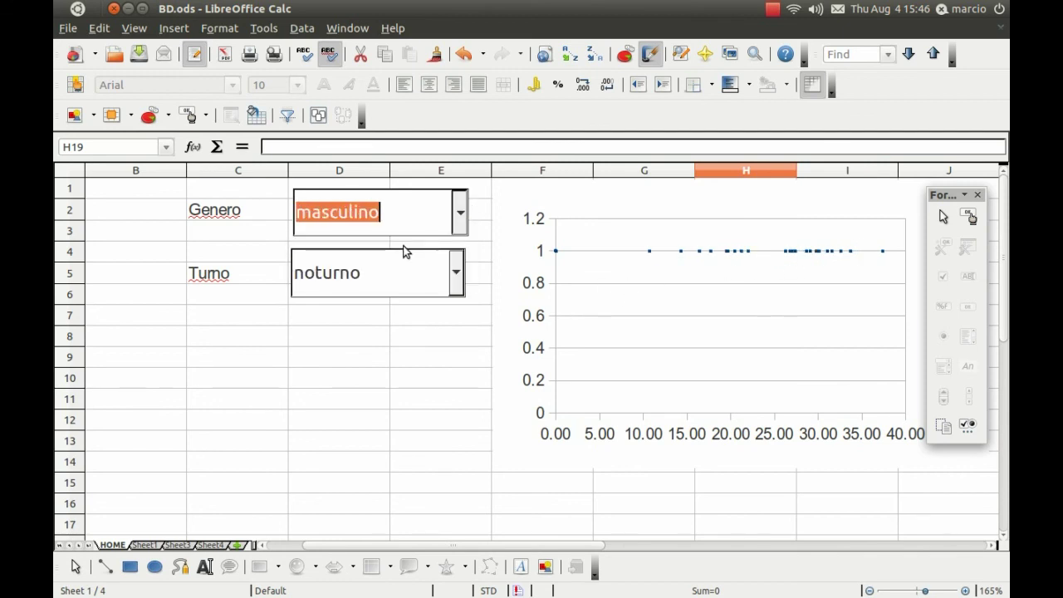
{"action": "left_click", "coordinate": [456, 272]}
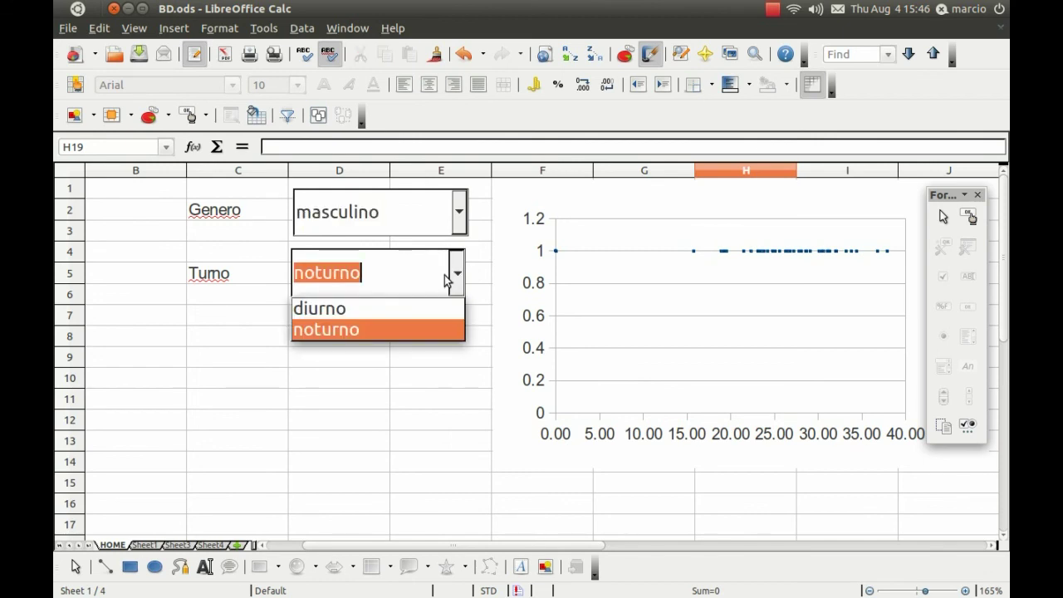
{"action": "left_click", "coordinate": [413, 308]}
{"action": "left_click", "coordinate": [456, 273]}
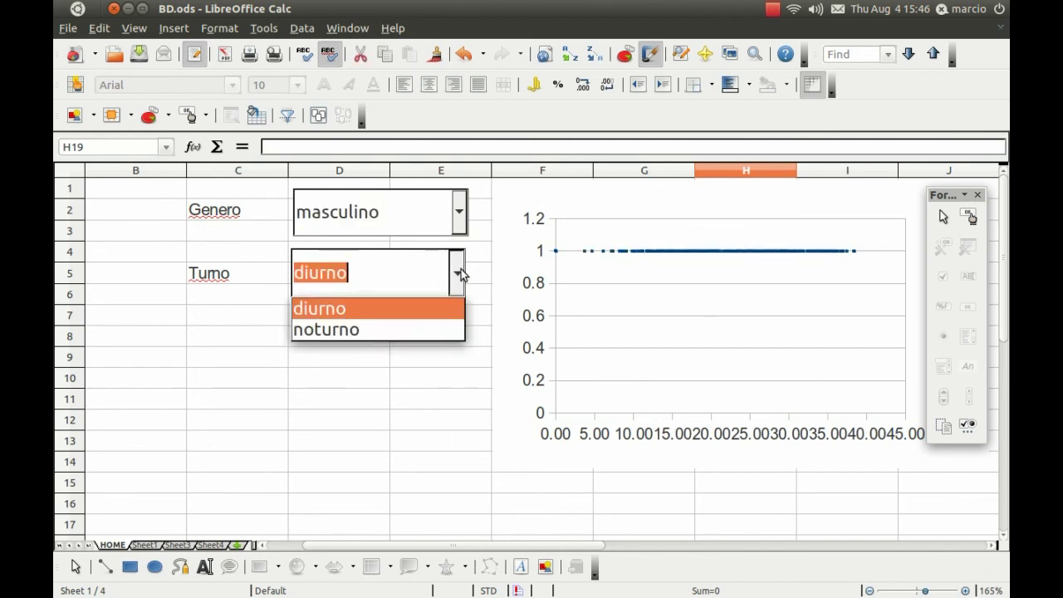
{"action": "left_click", "coordinate": [419, 328]}
{"action": "left_click", "coordinate": [458, 213]}
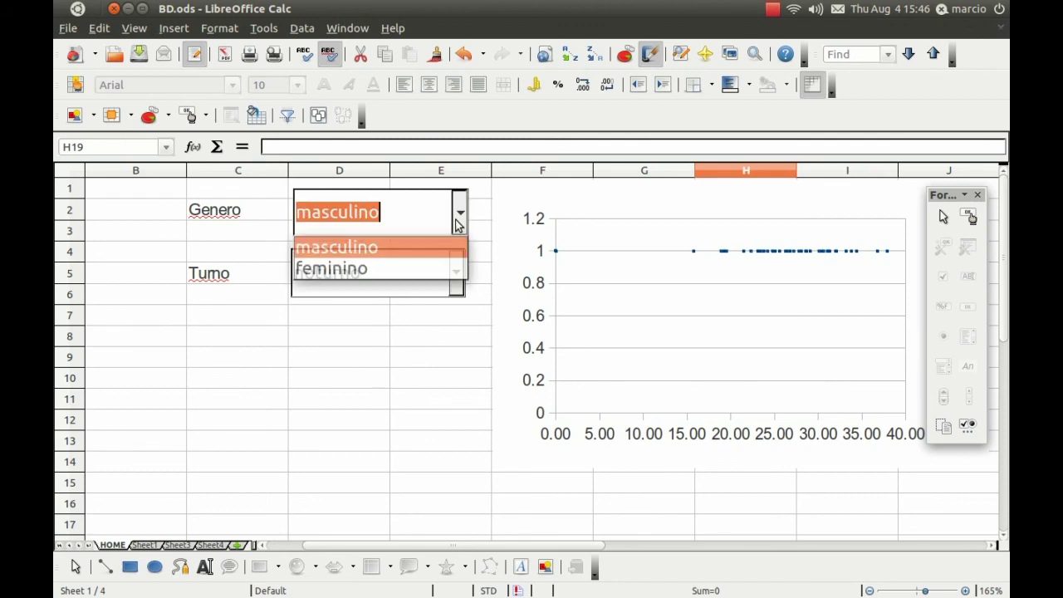
{"action": "left_click", "coordinate": [398, 267]}
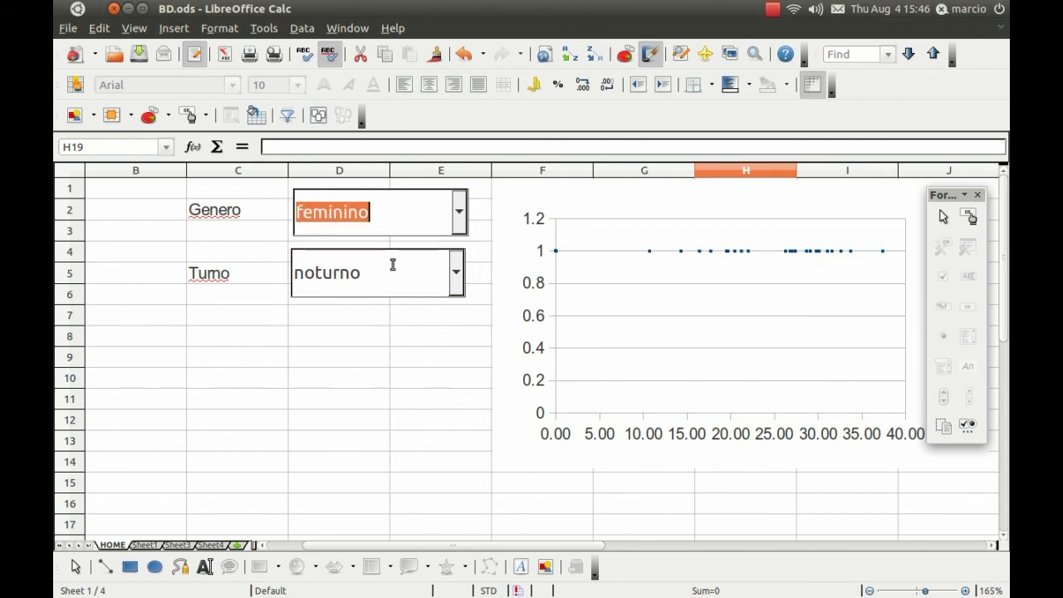